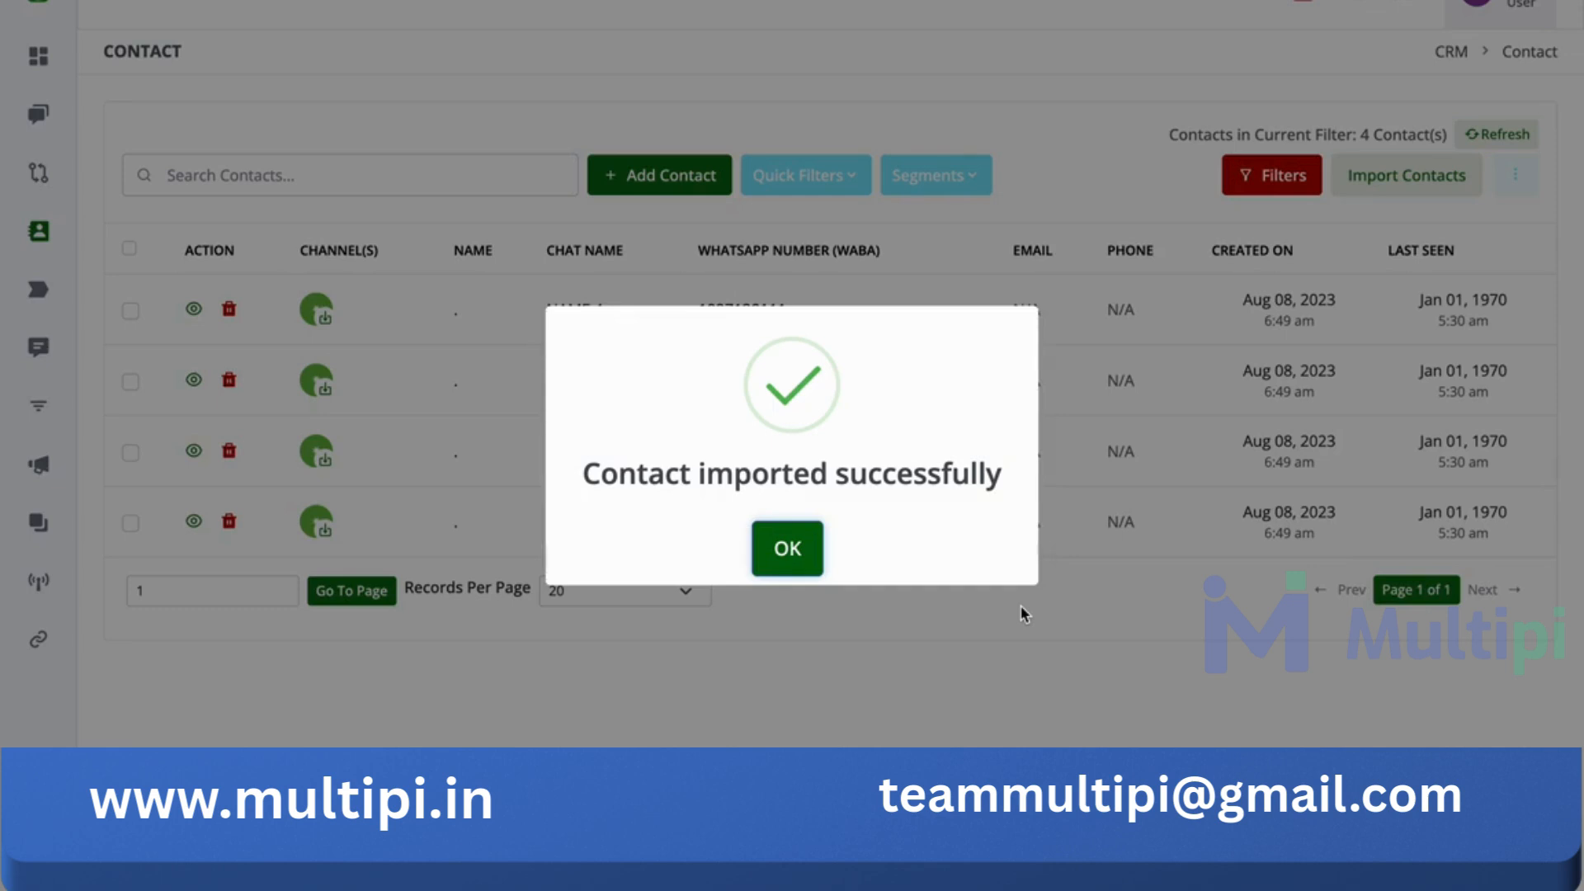
Acknowledge the contact import and check the Custom Fields list before returning to the Contacts page.
click(790, 566)
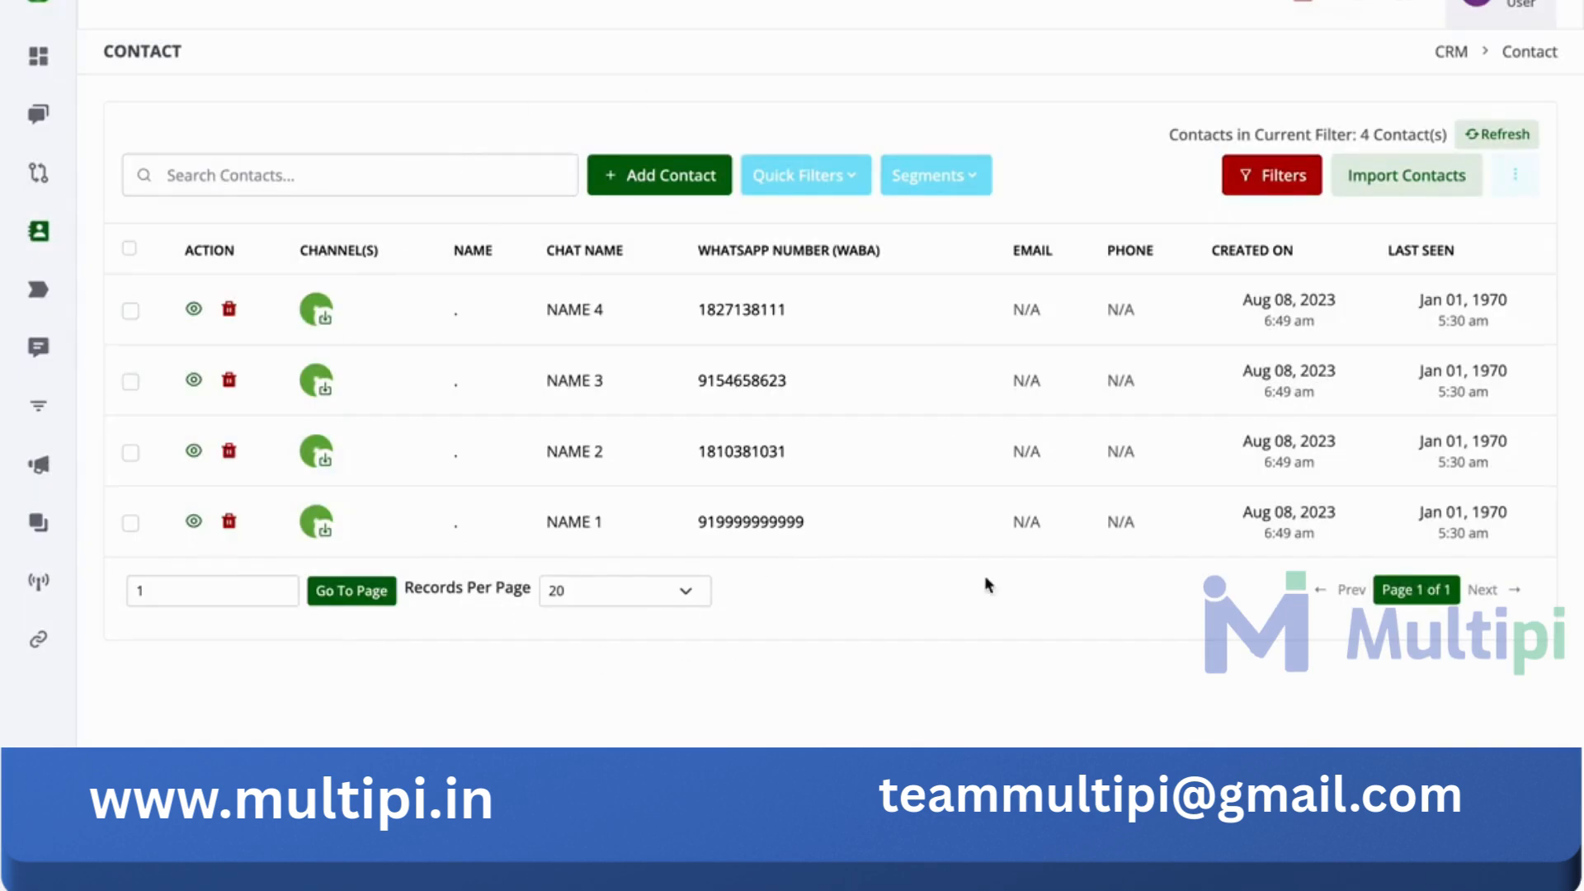
mouse_move(83, 305)
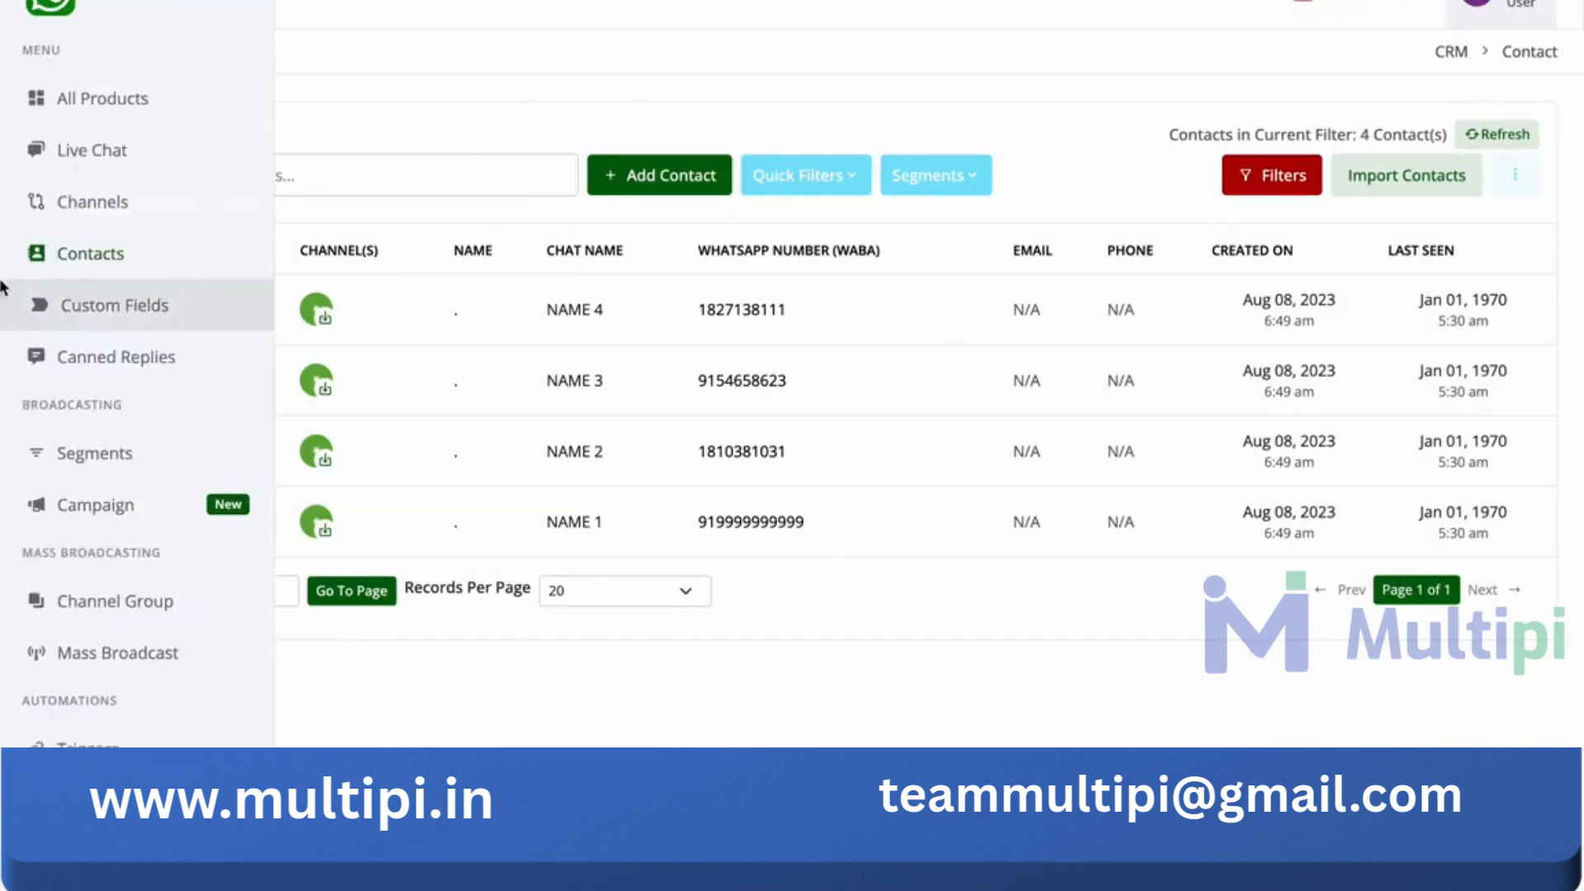
click(159, 312)
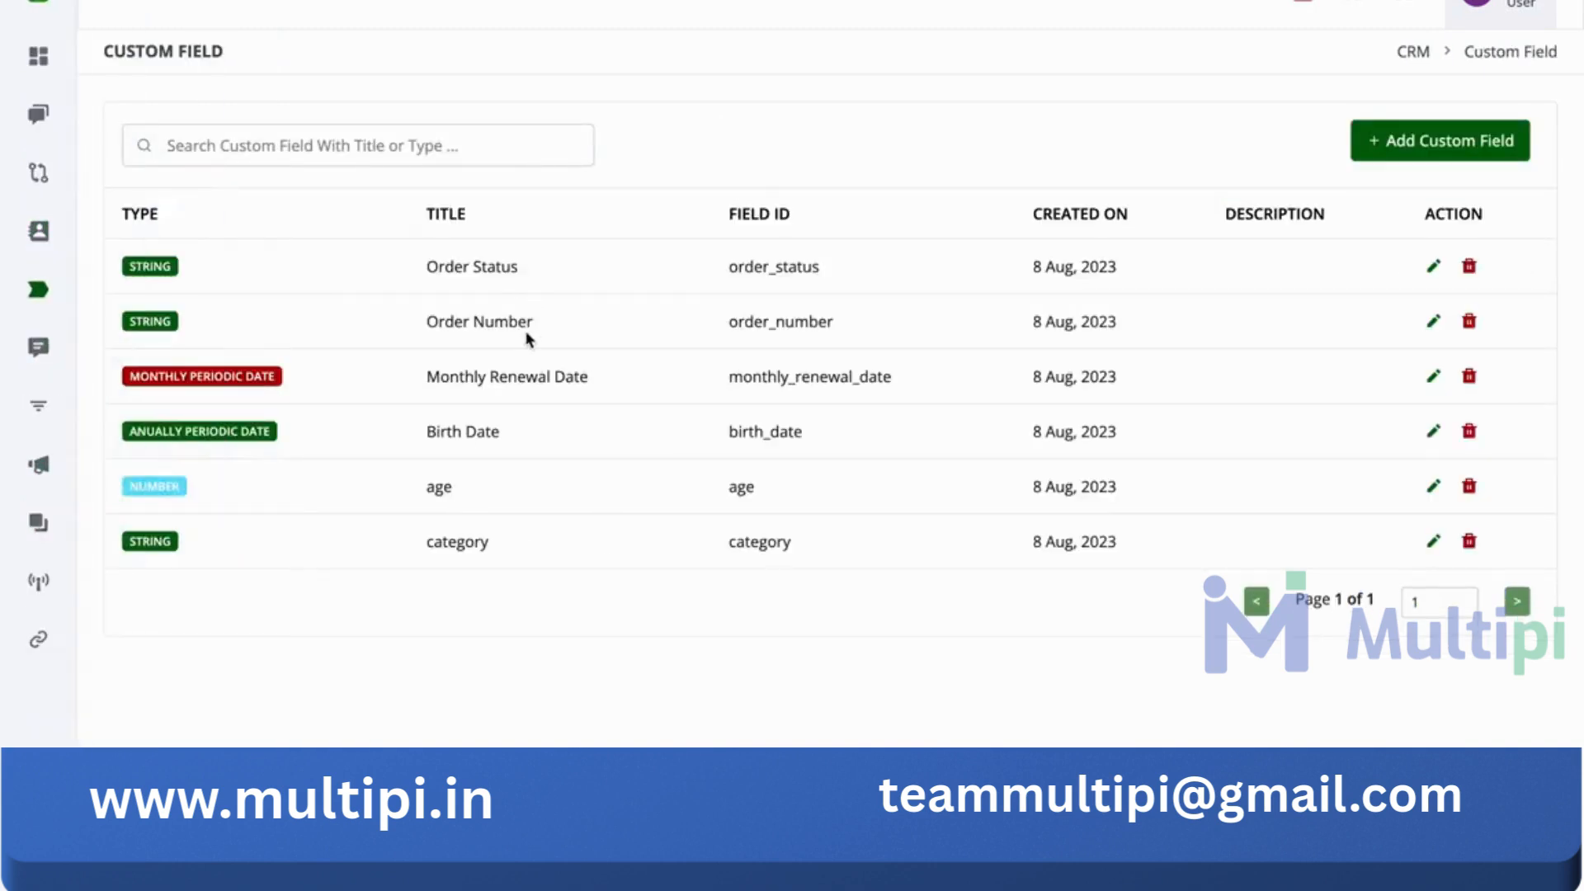
mouse_move(79, 305)
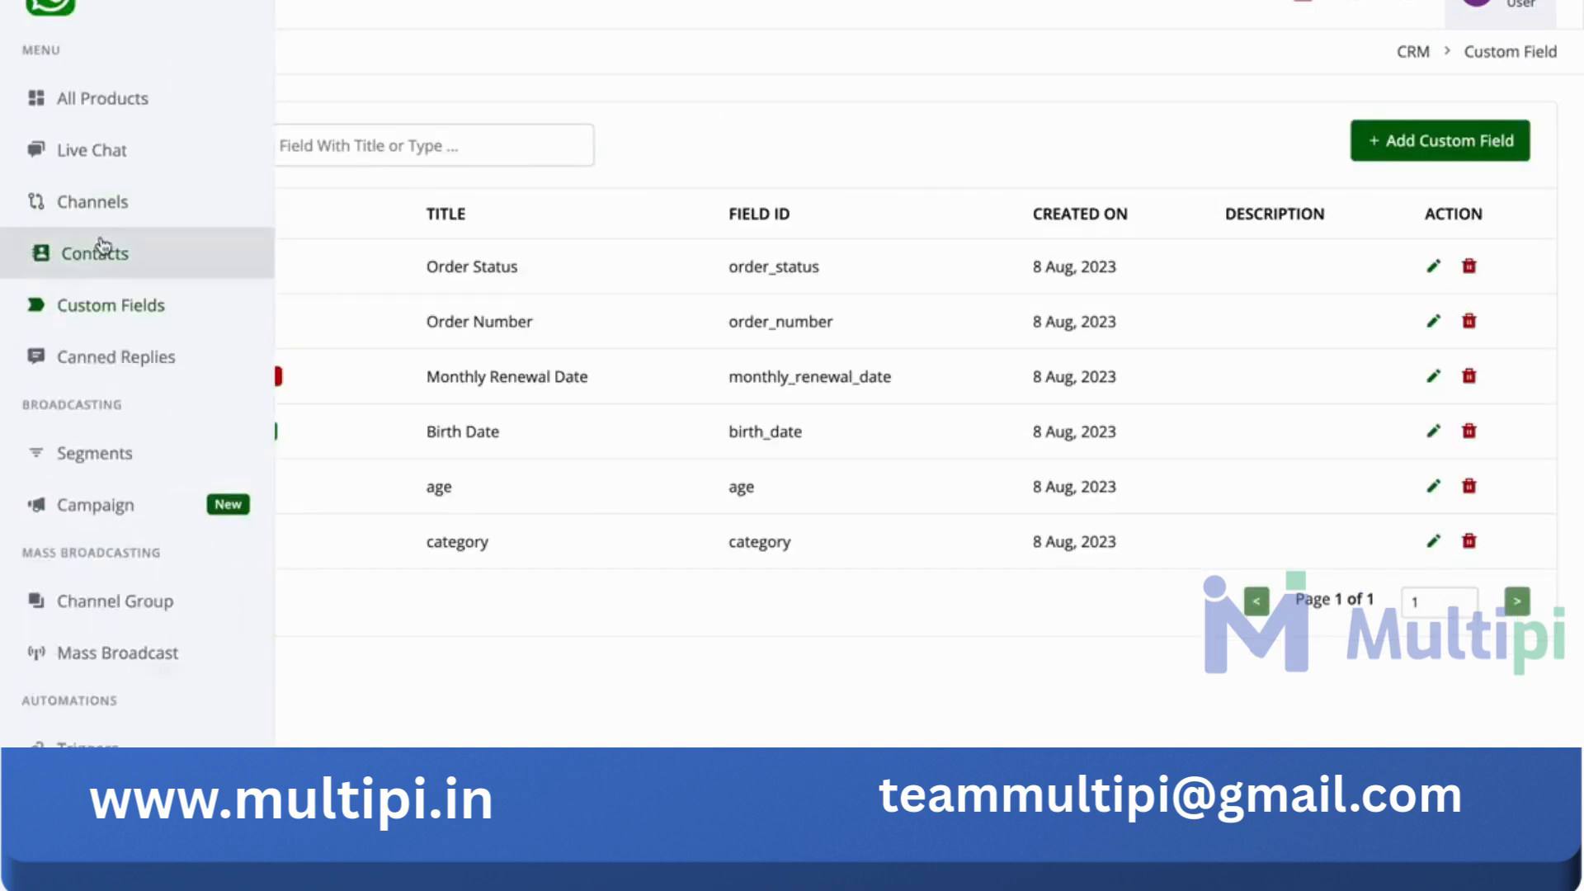
click(102, 248)
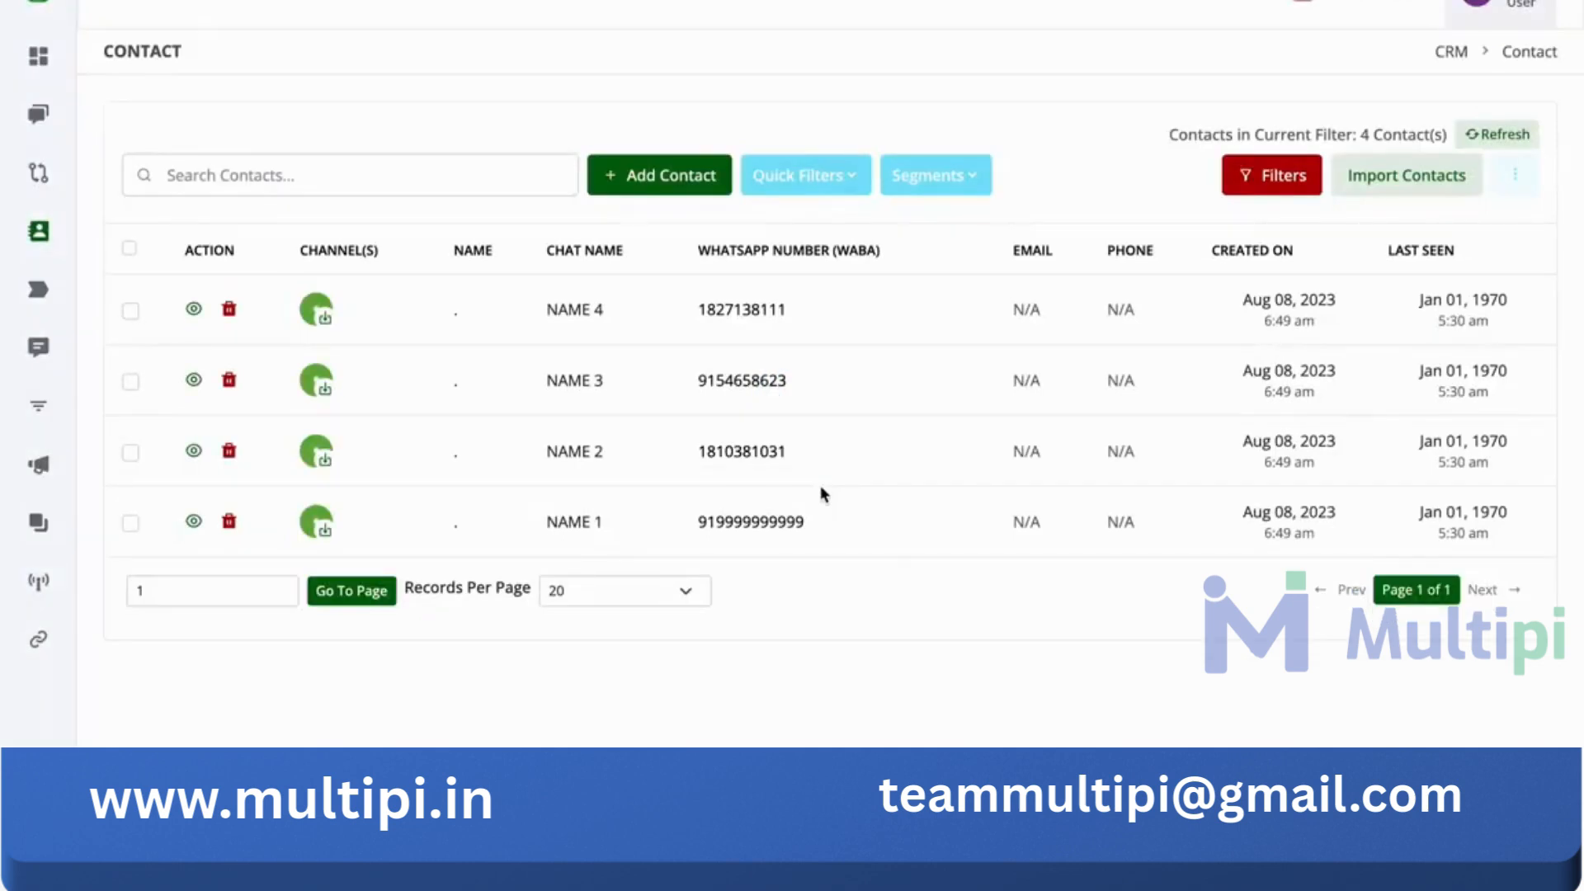
View the general and custom details of the contact Name 4, and close its details.
click(194, 310)
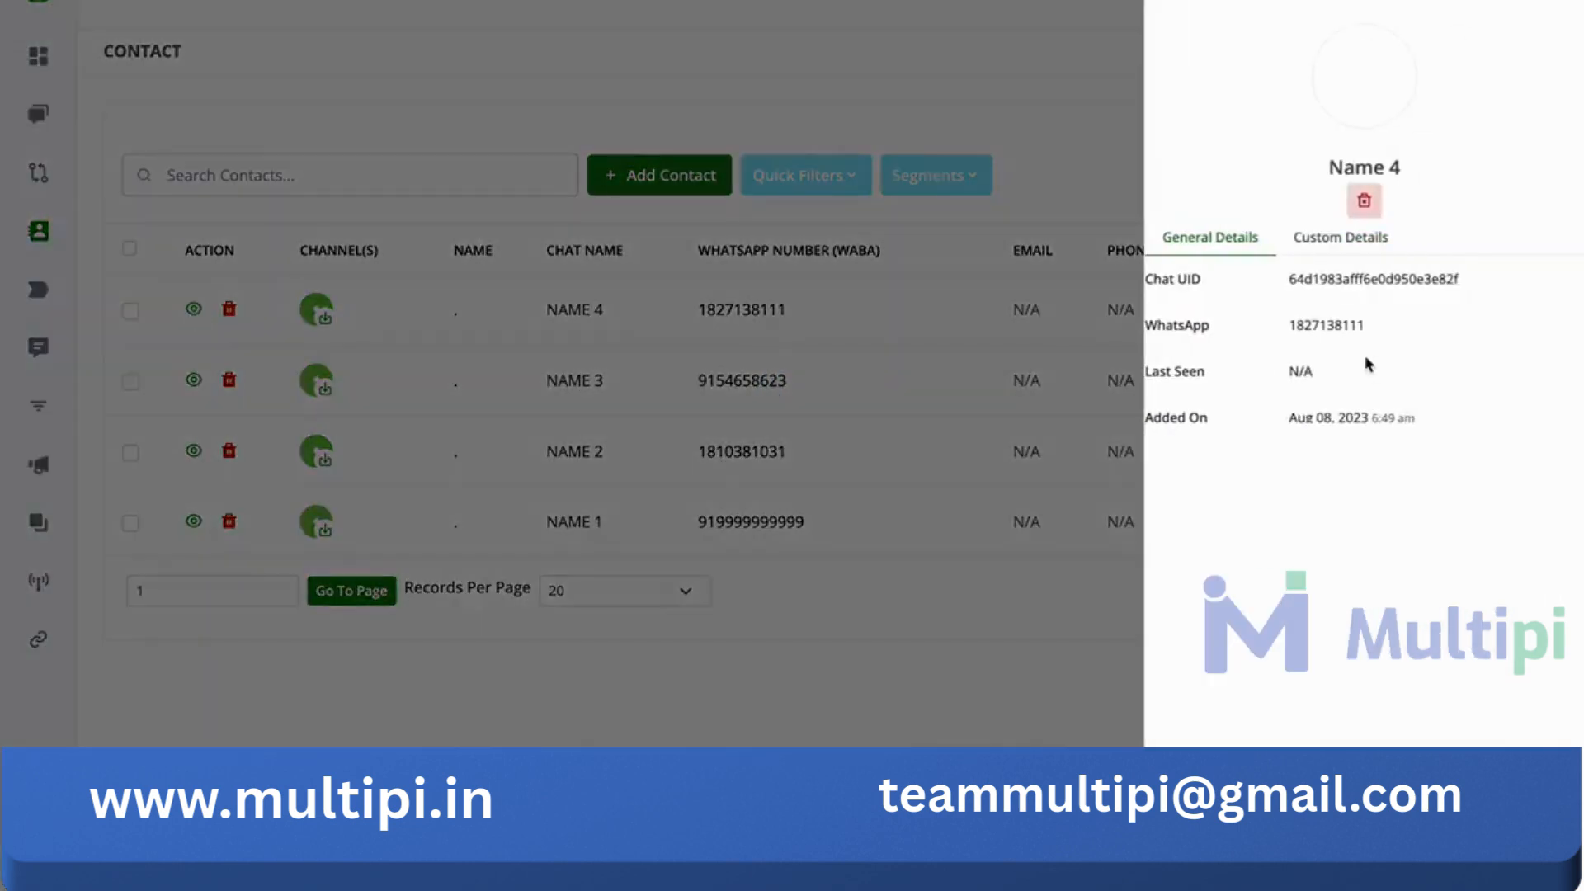
click(1309, 246)
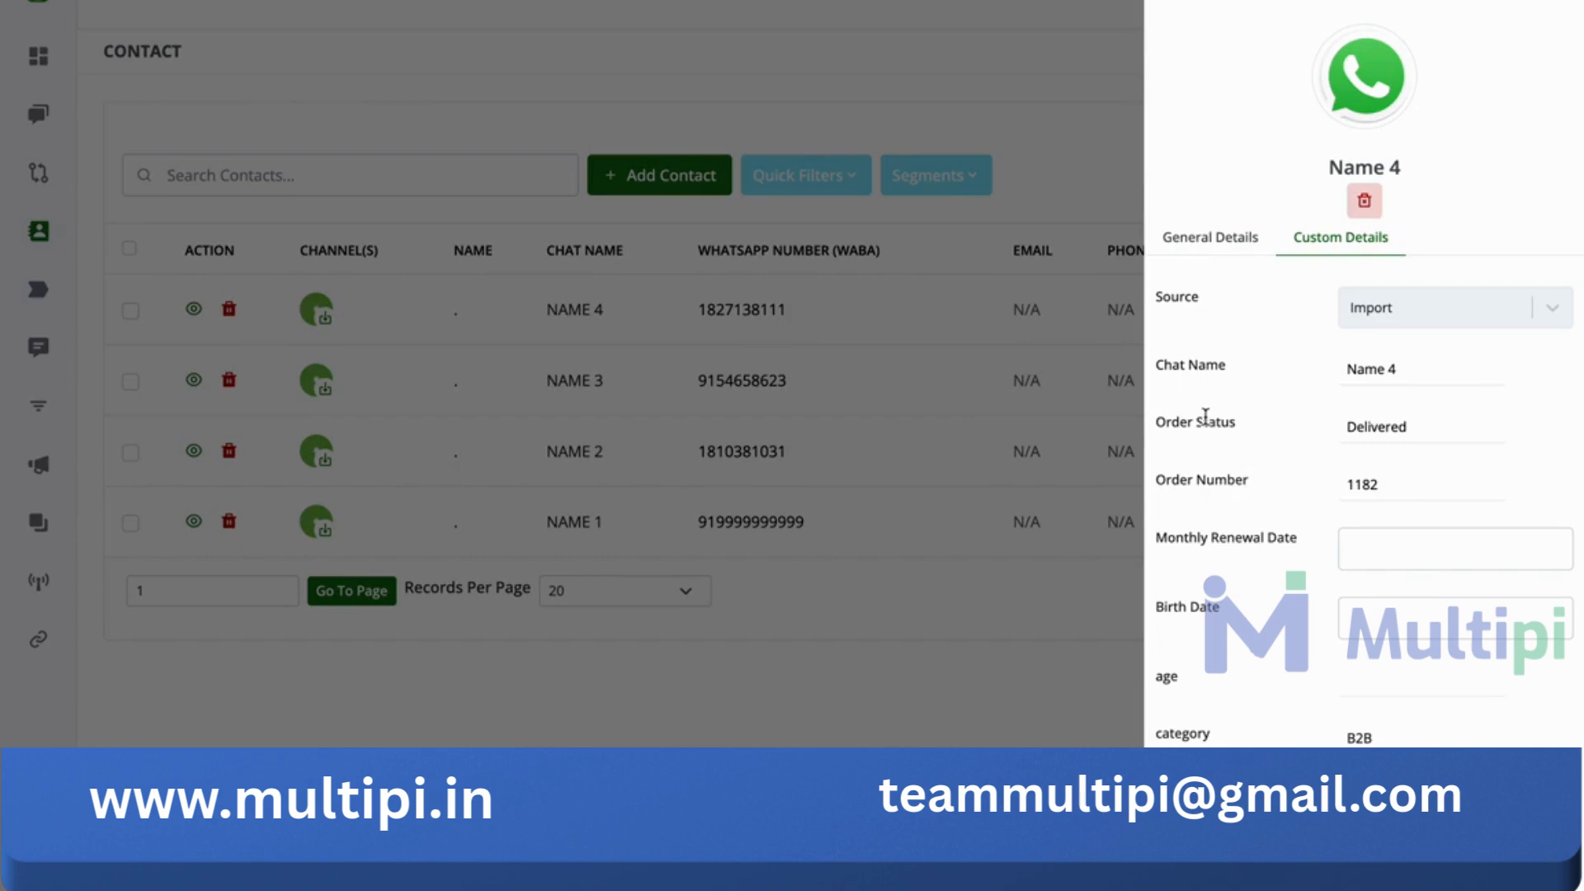
click(1036, 696)
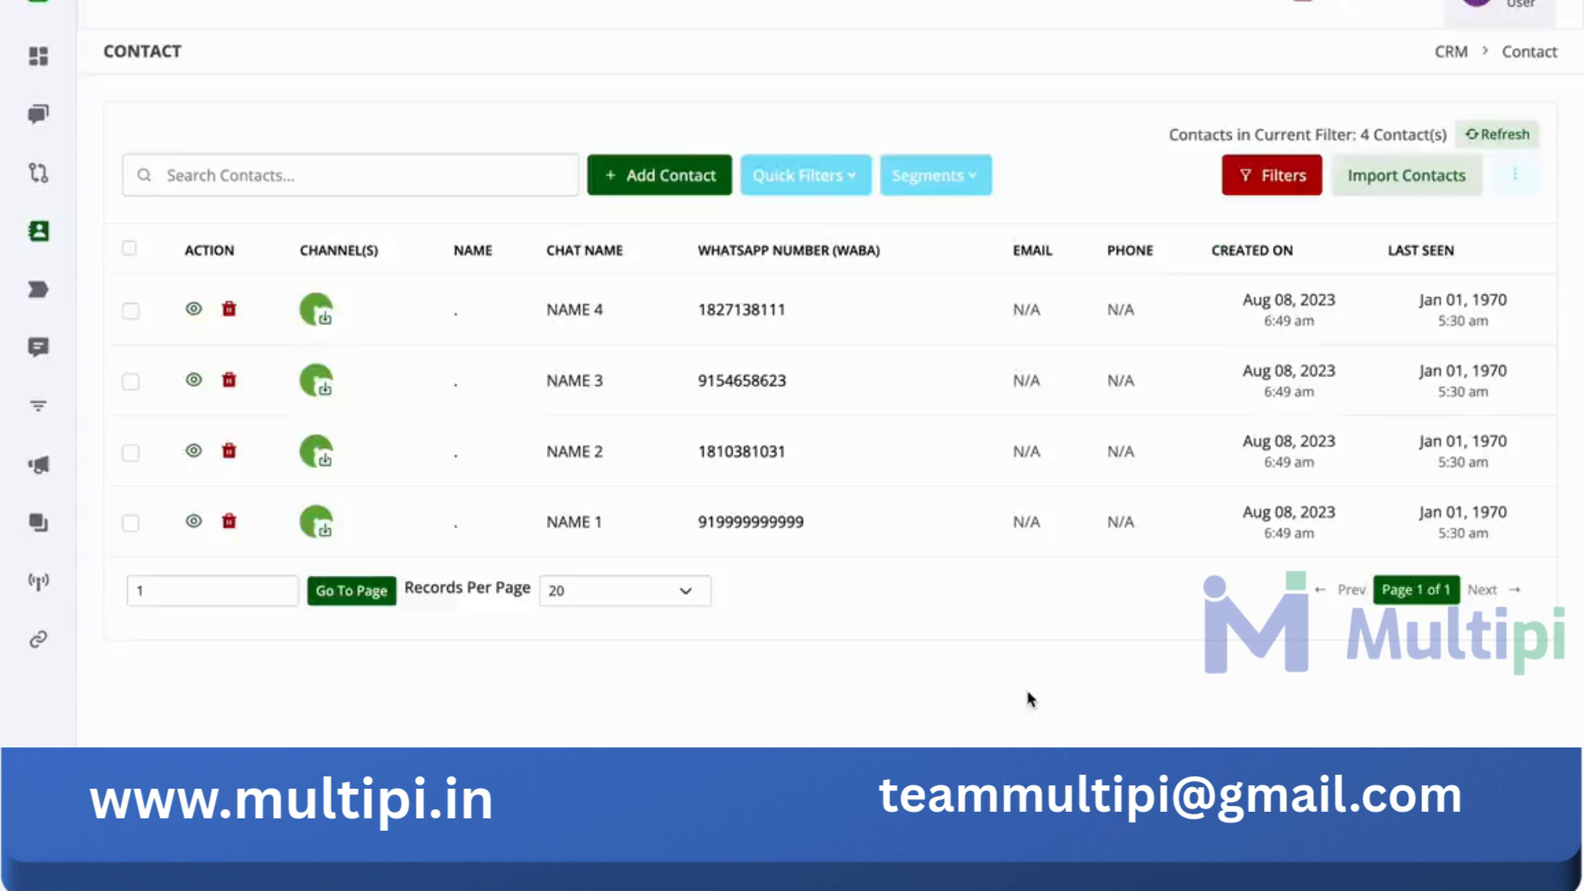
Customize the contacts table to show the Order Status, Order Number and category columns, and save the column selection.
click(1515, 177)
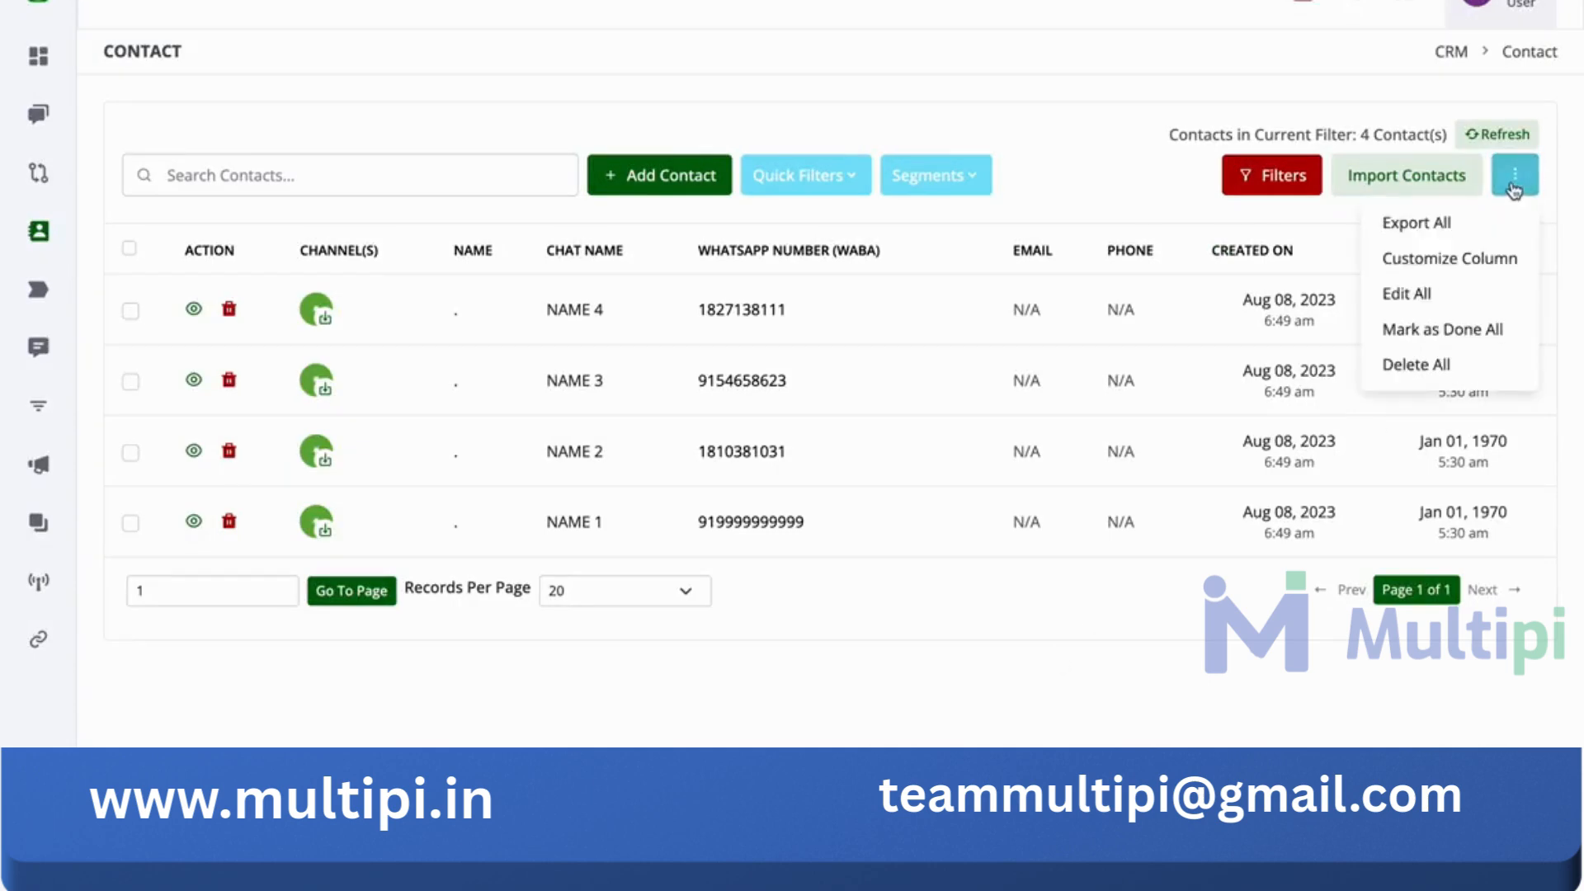
click(1472, 259)
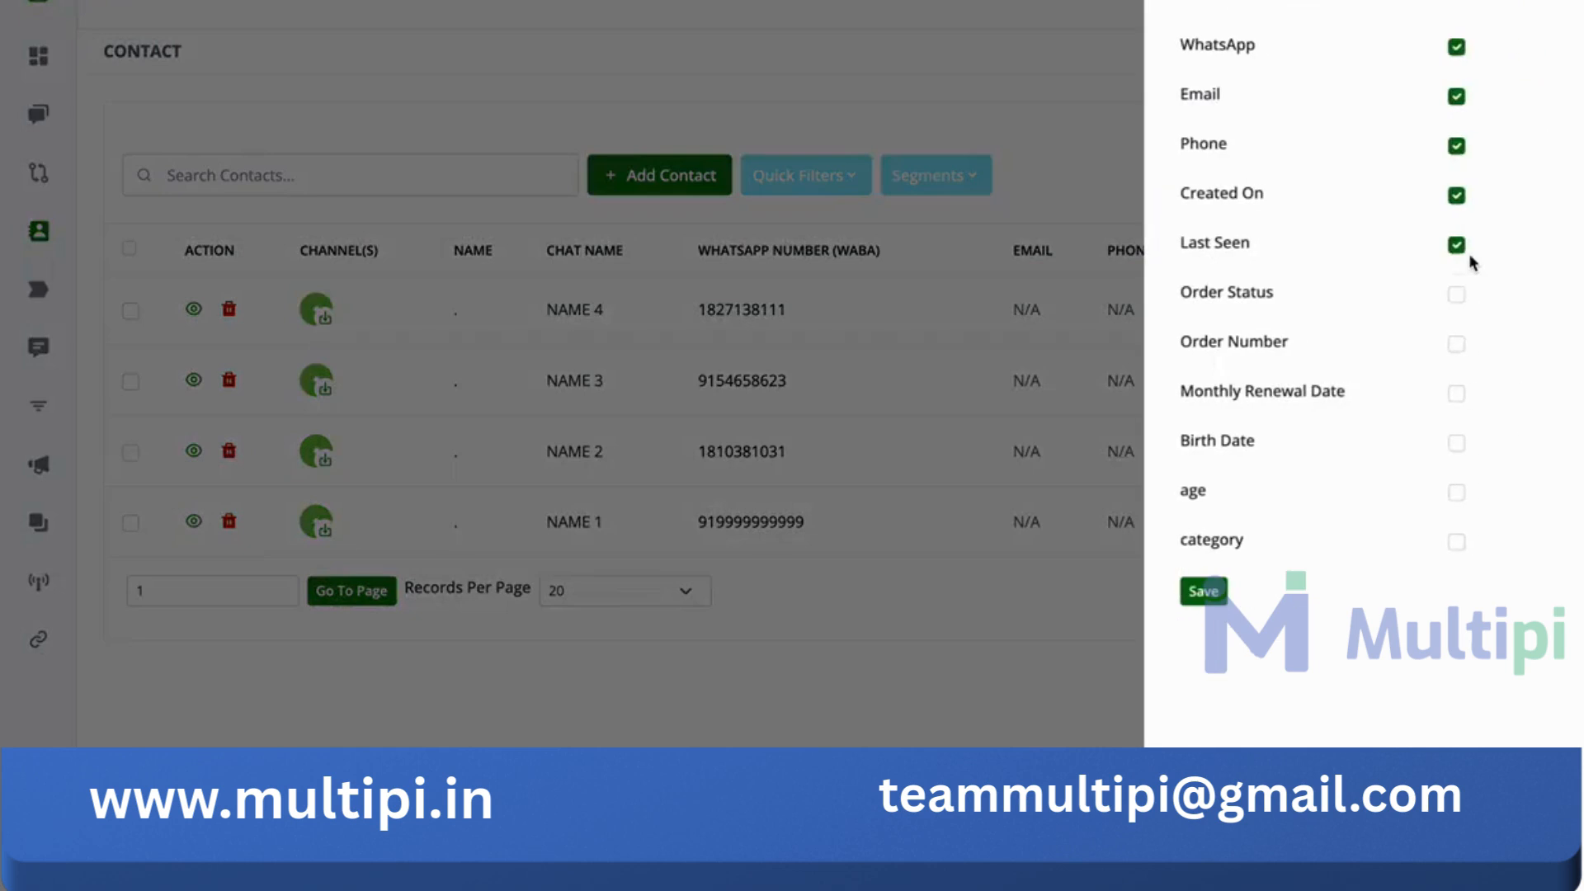
click(1456, 294)
click(1458, 342)
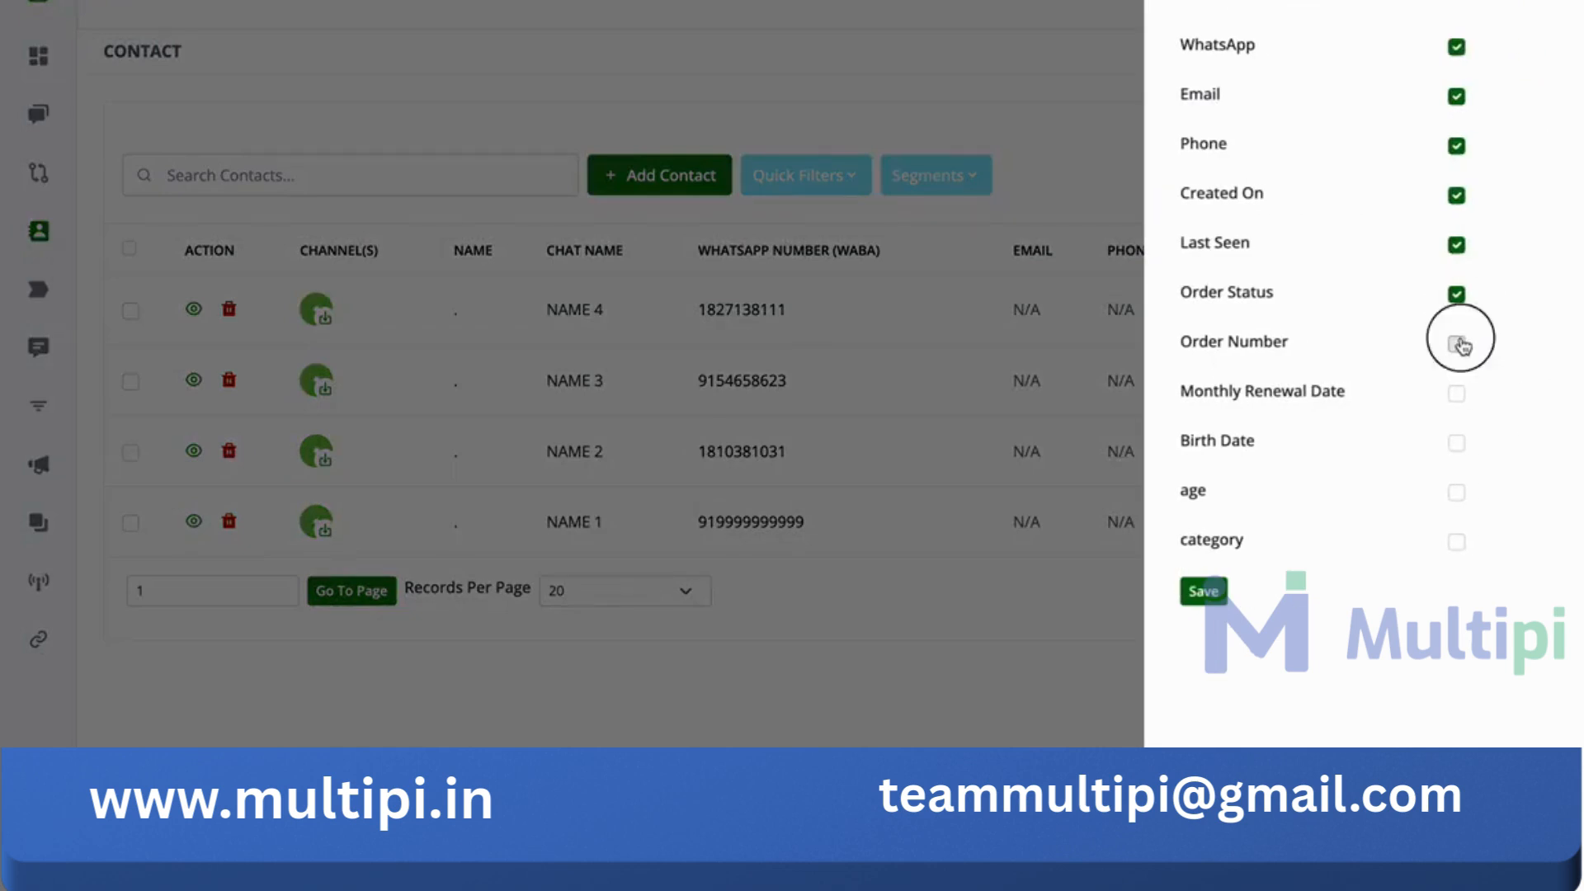
click(1457, 543)
click(1220, 597)
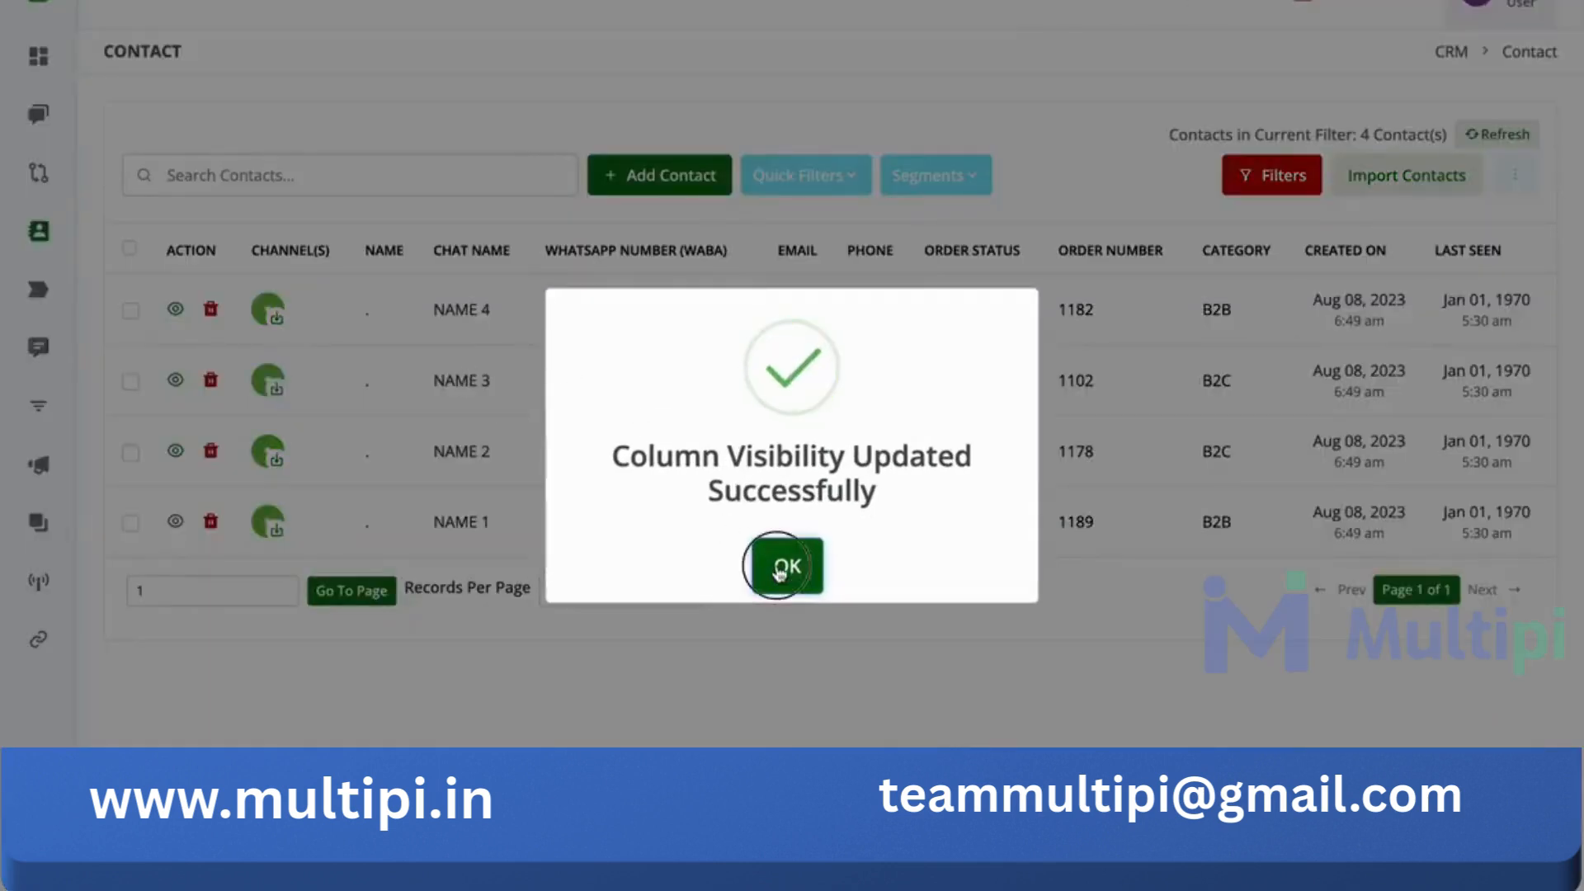
click(779, 569)
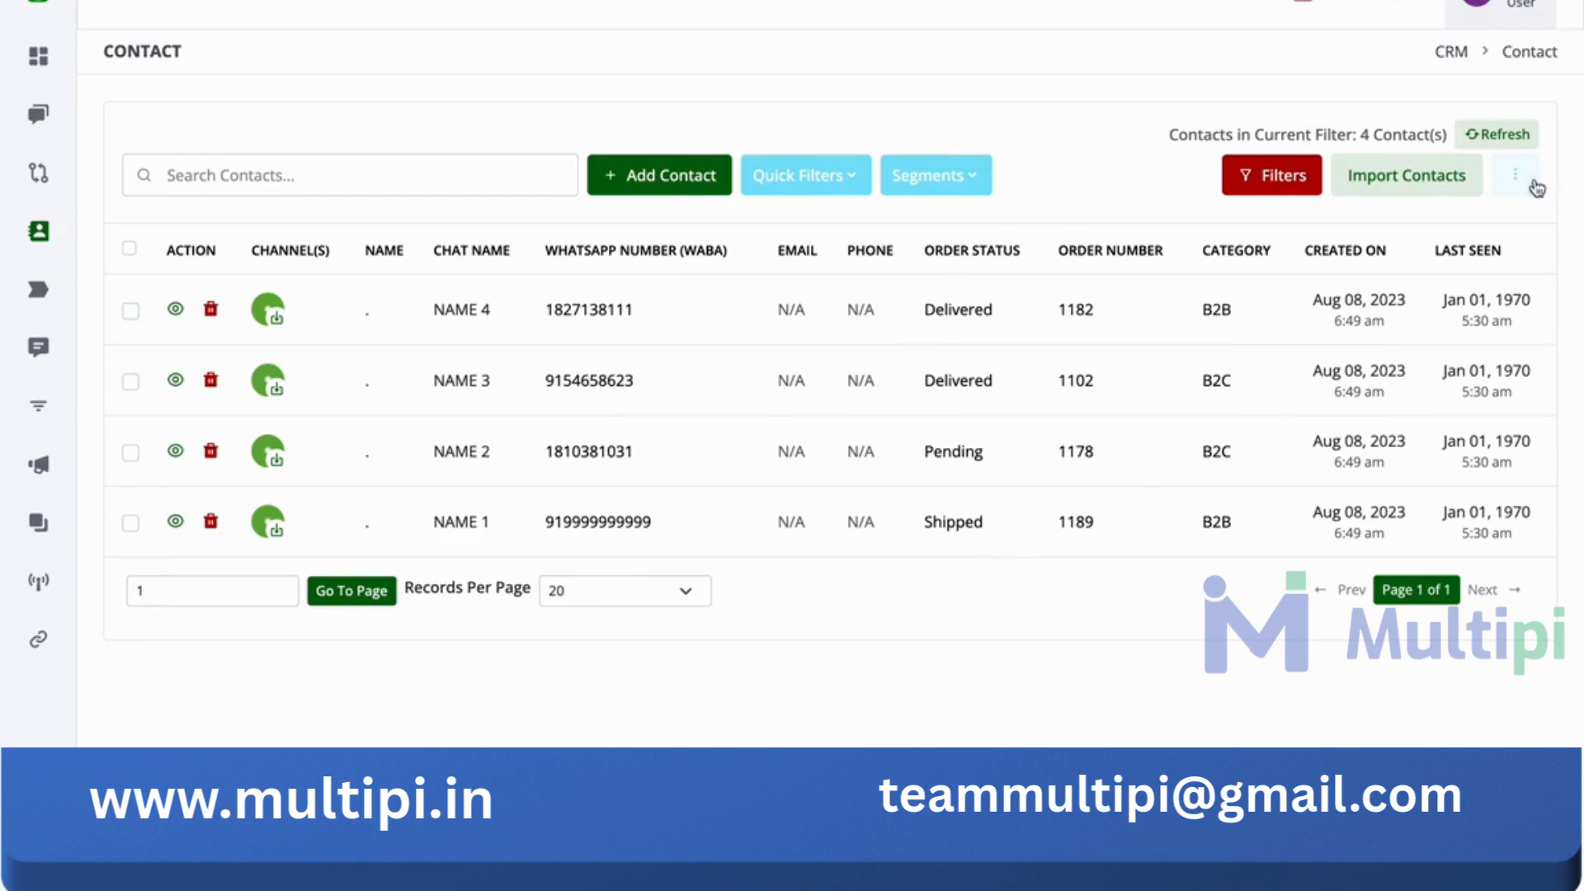
Check the column customization list of the contacts table again and close it without saving.
click(1517, 176)
click(1415, 258)
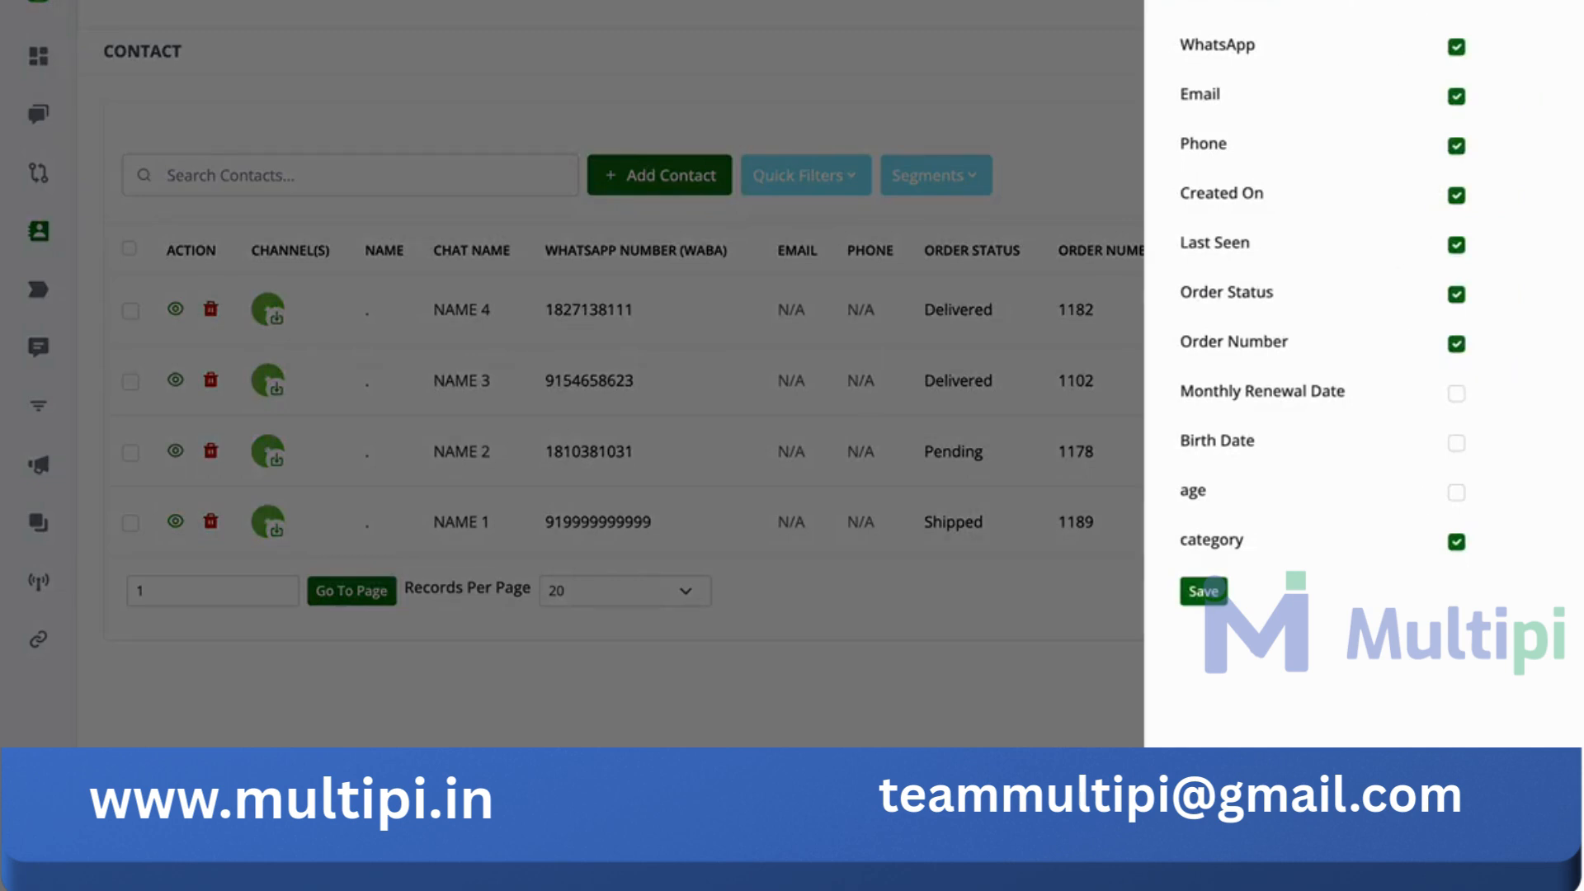
click(1547, 5)
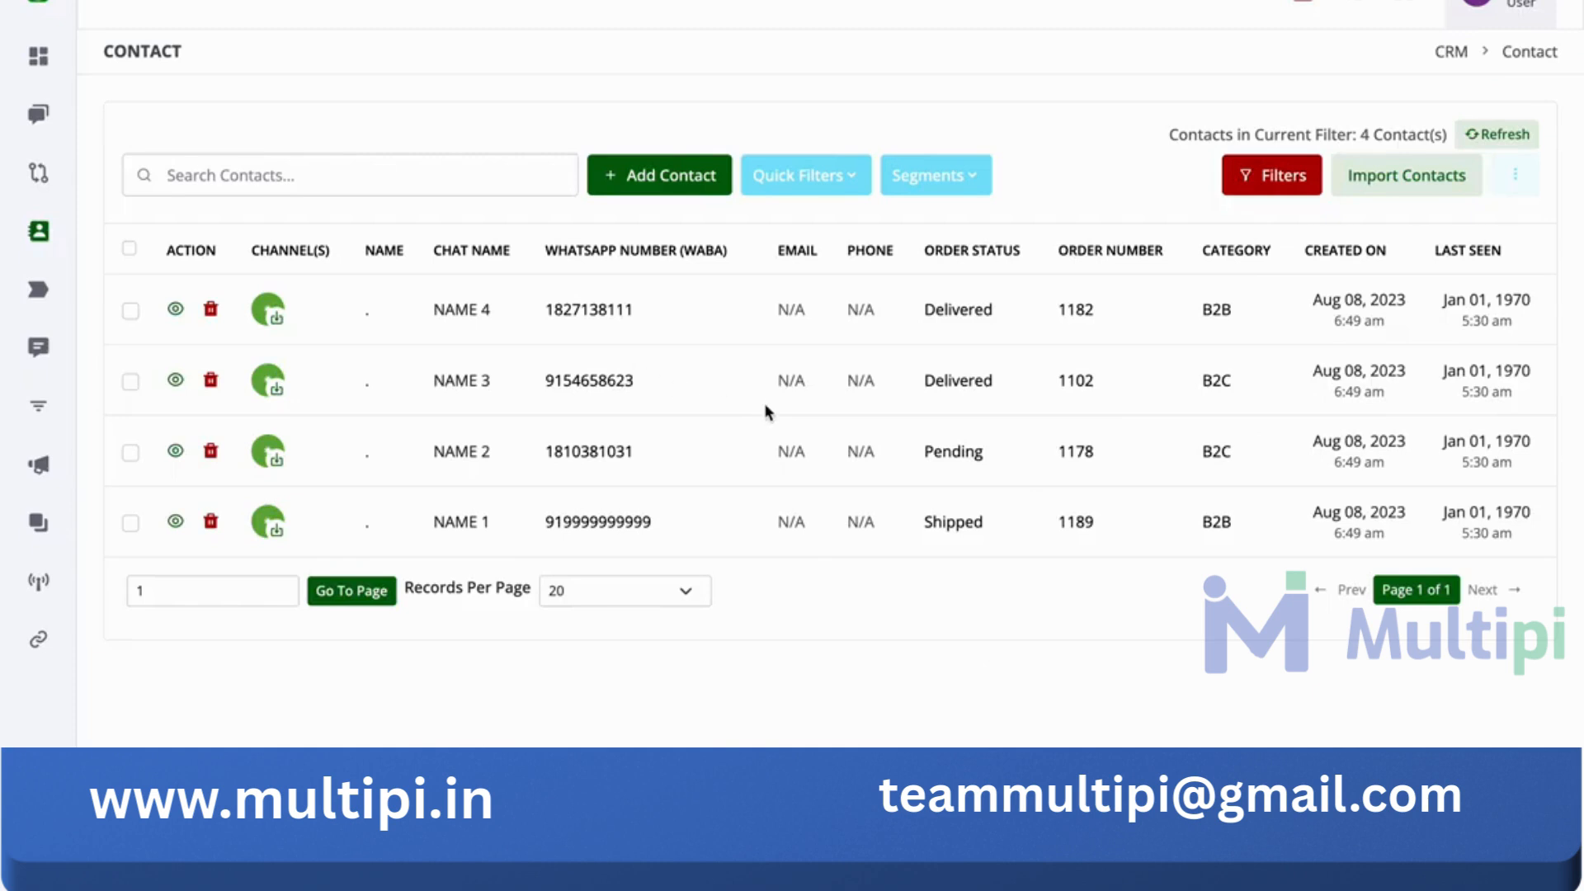
Create a new campaign and name it "test".
mouse_move(3, 396)
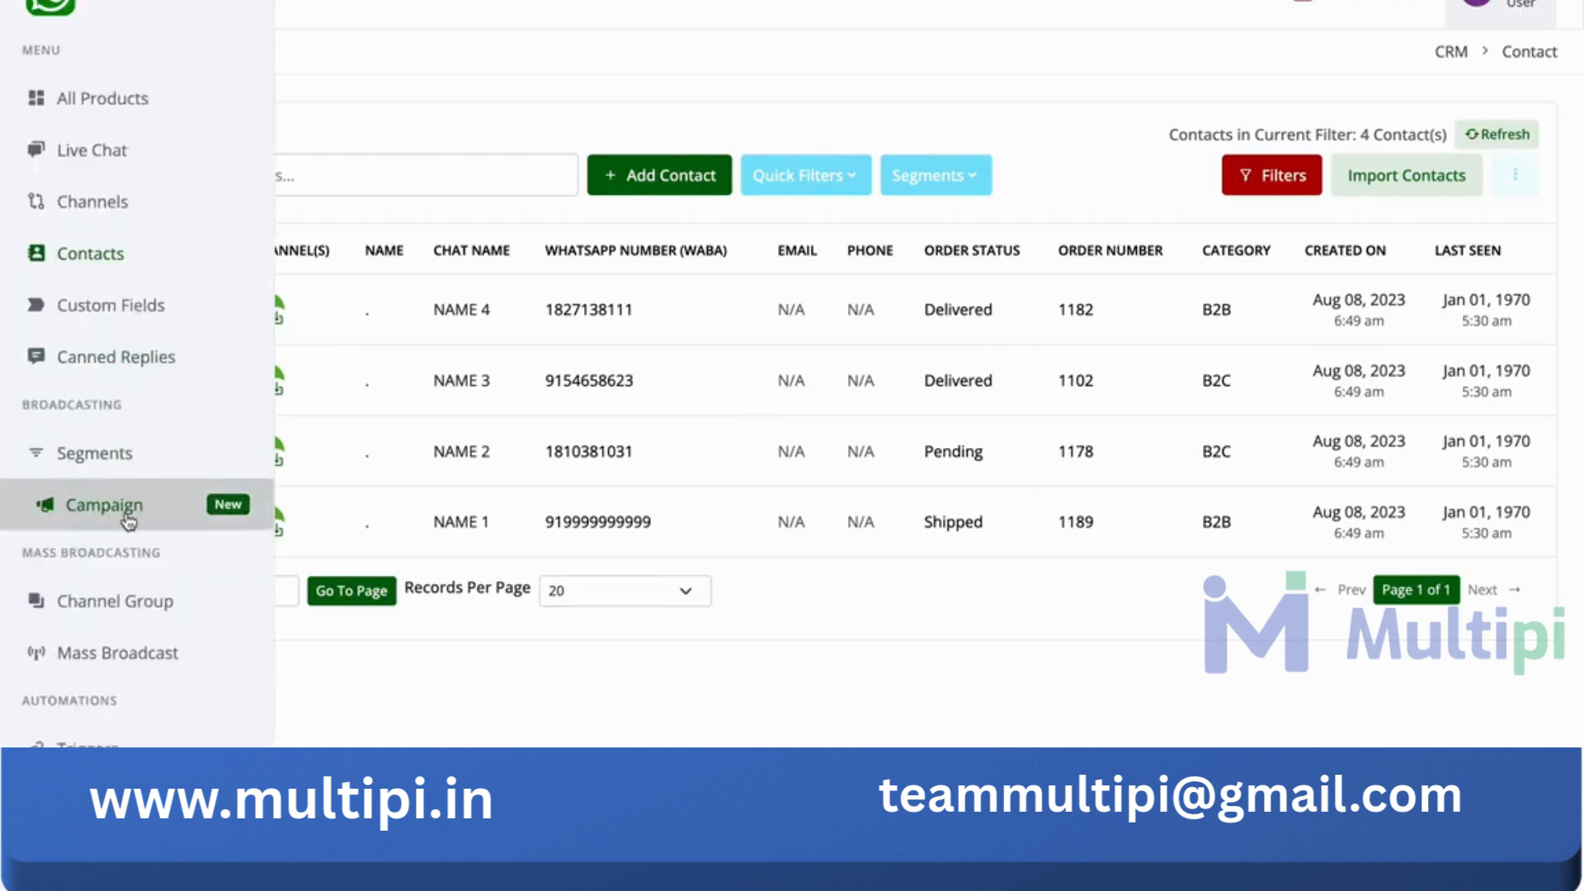
click(76, 505)
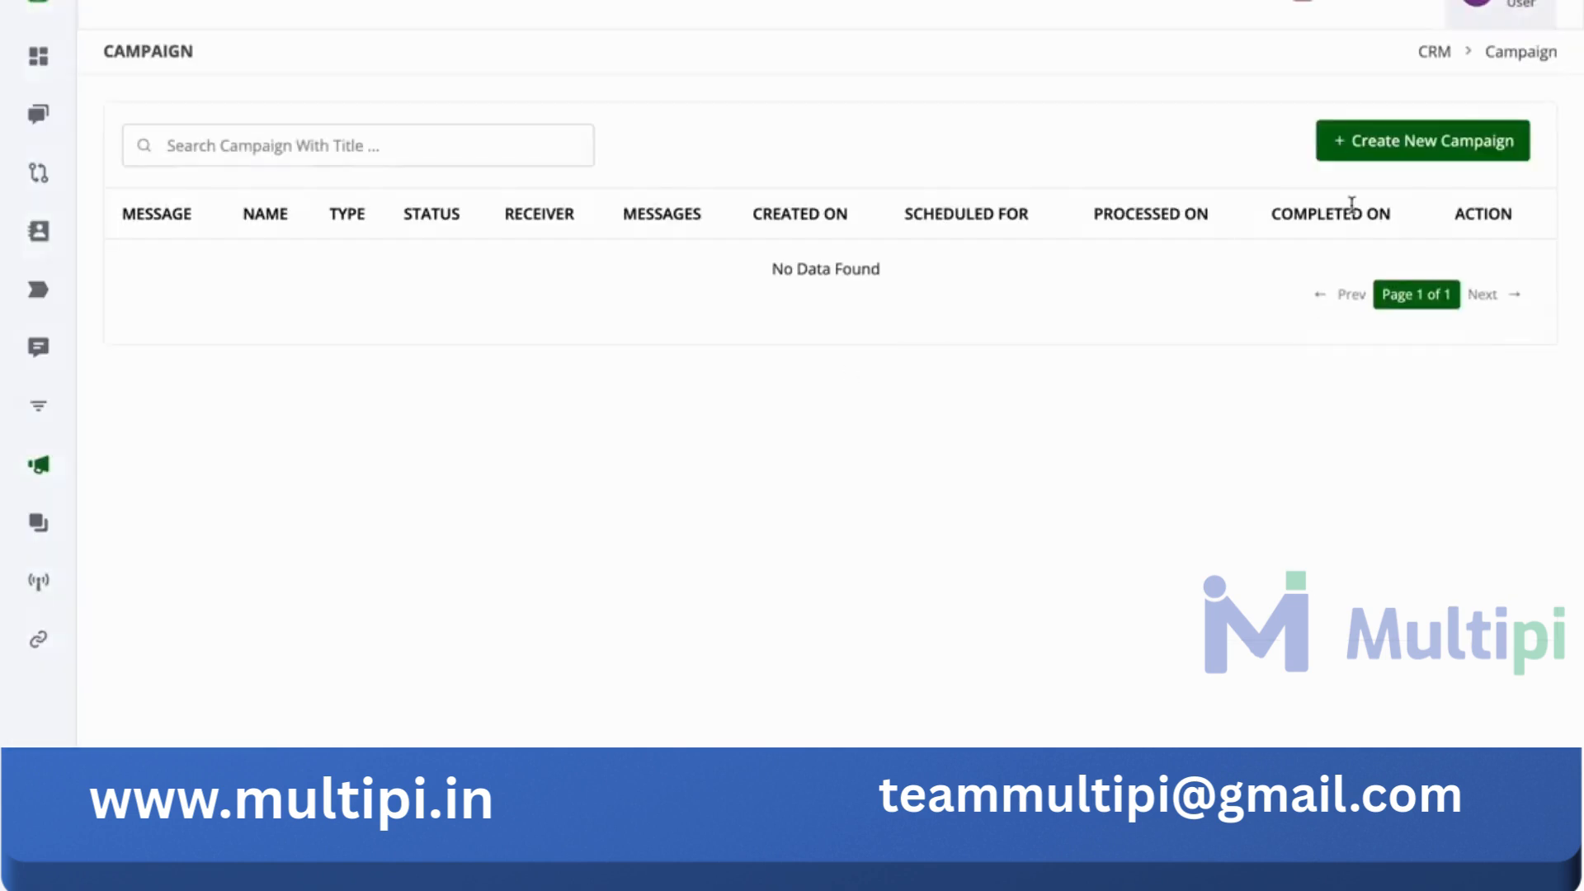
click(1393, 147)
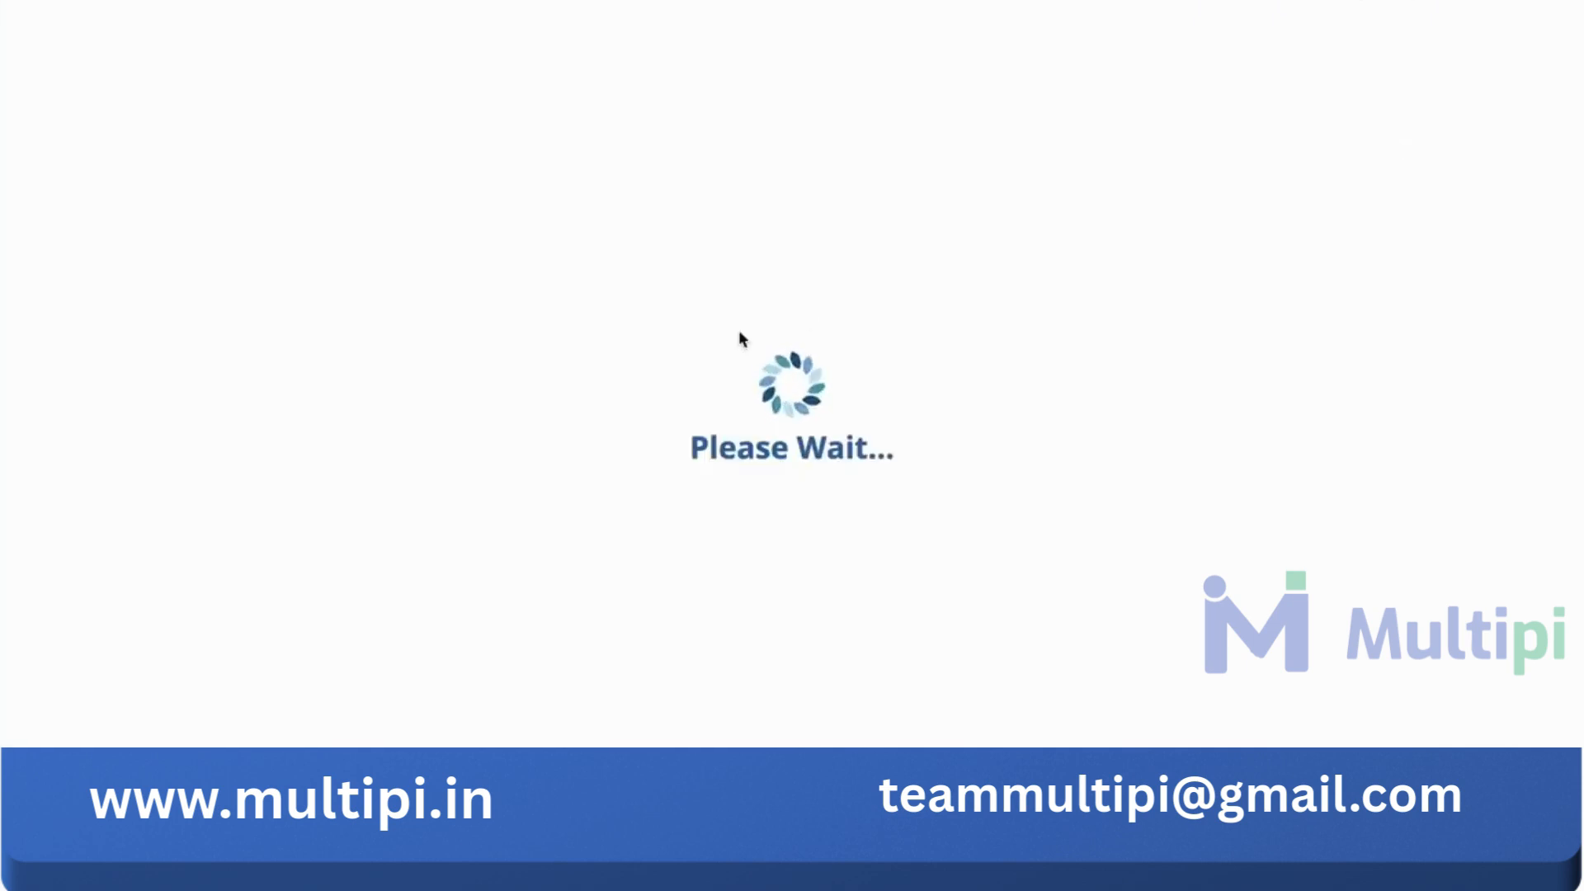
click(615, 154)
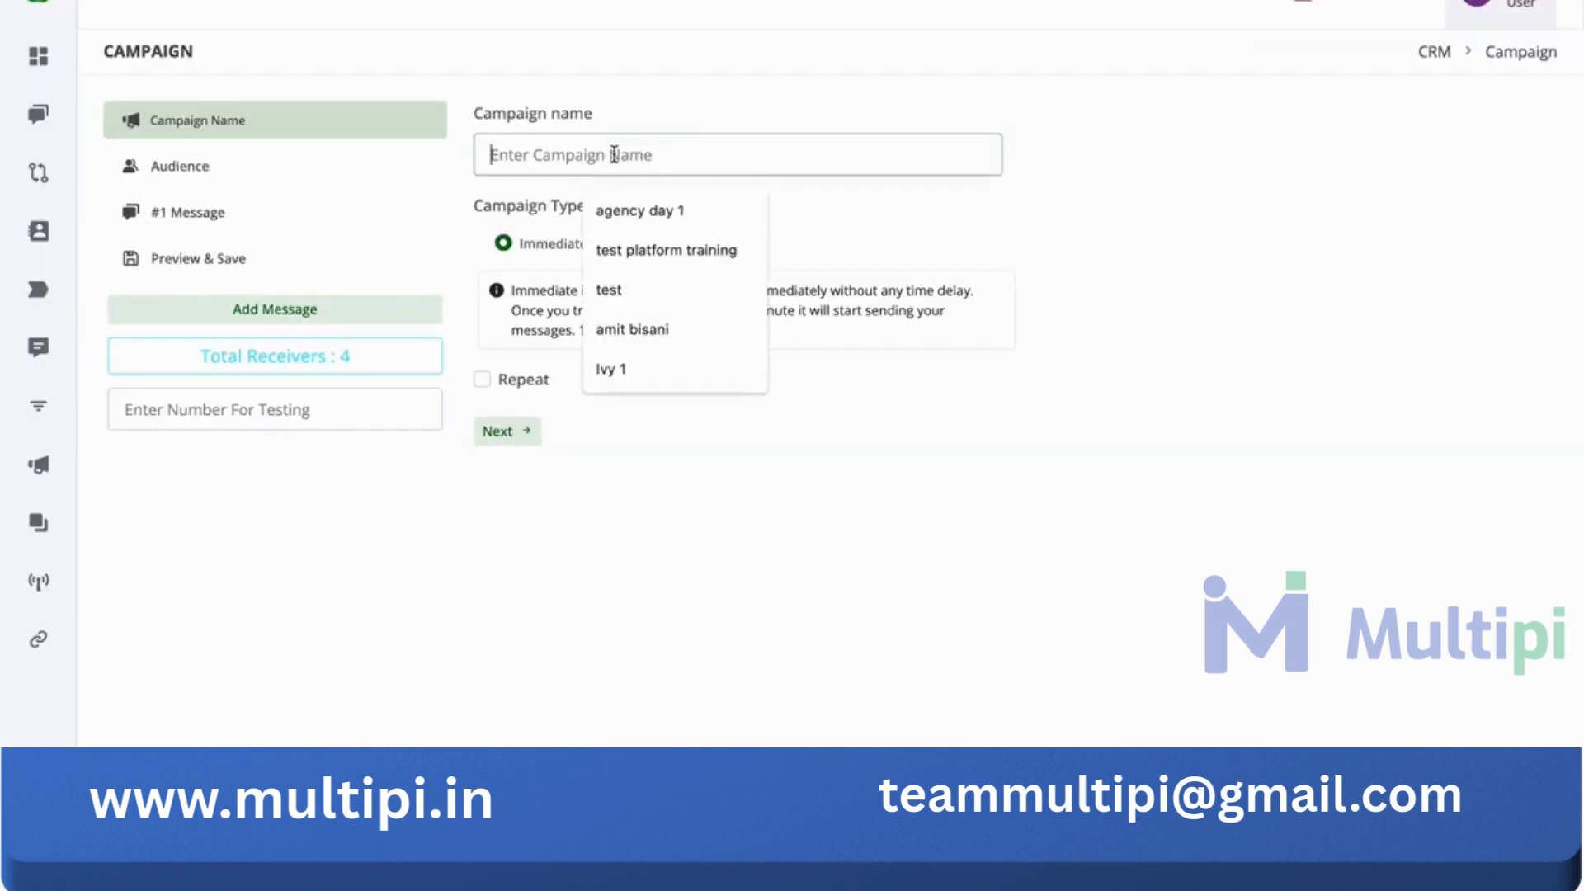
text(test)
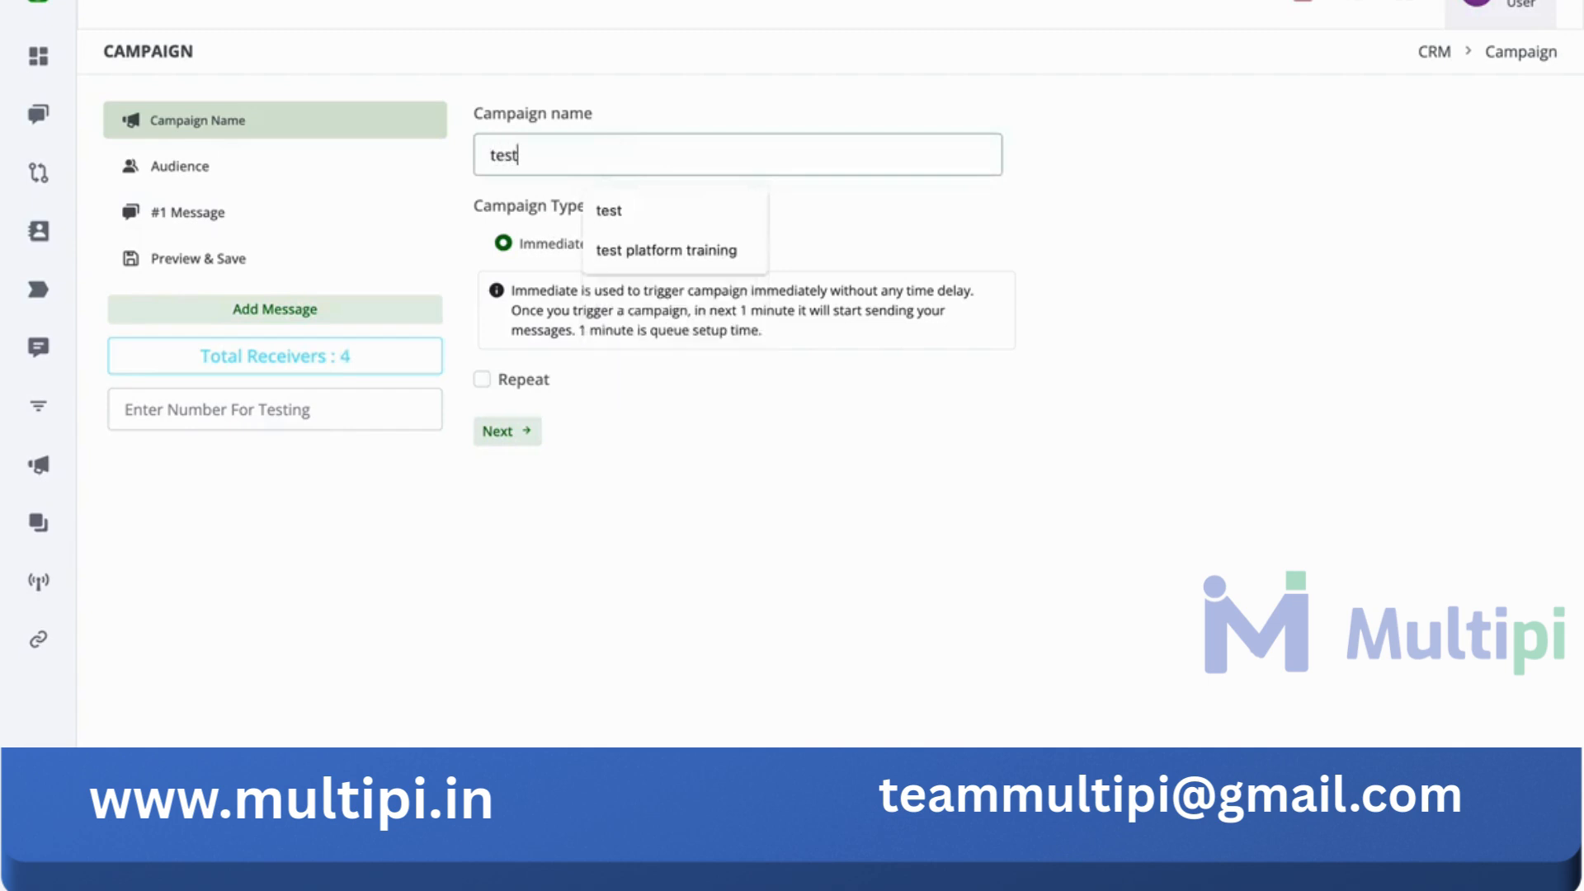
click(924, 246)
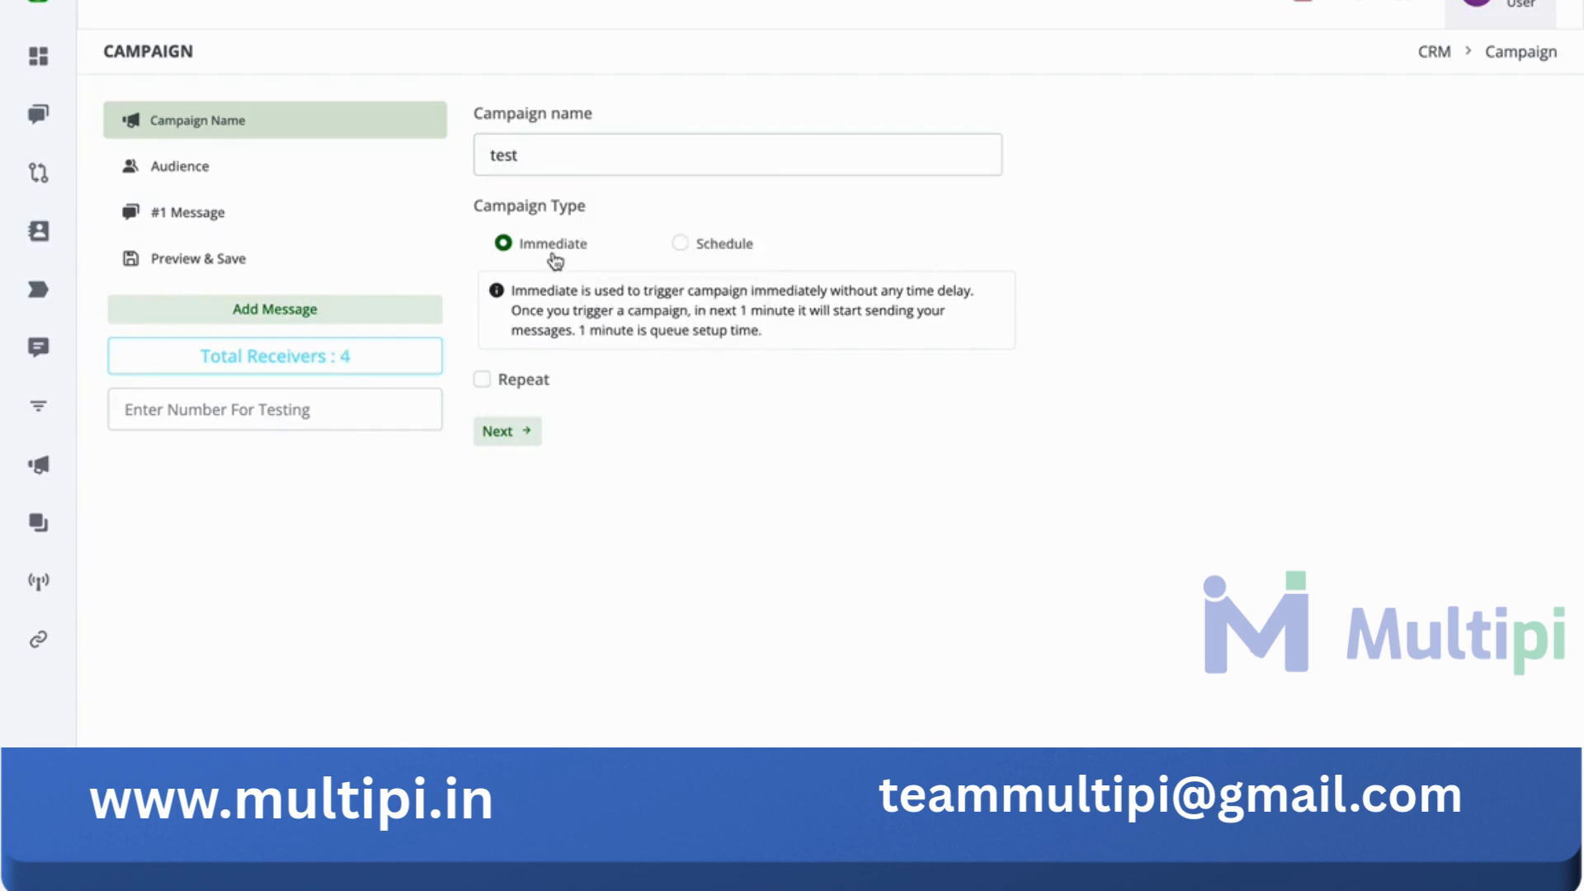
Try the Schedule campaign type with its date calendar, and switch the campaign type back to Immediate.
click(718, 249)
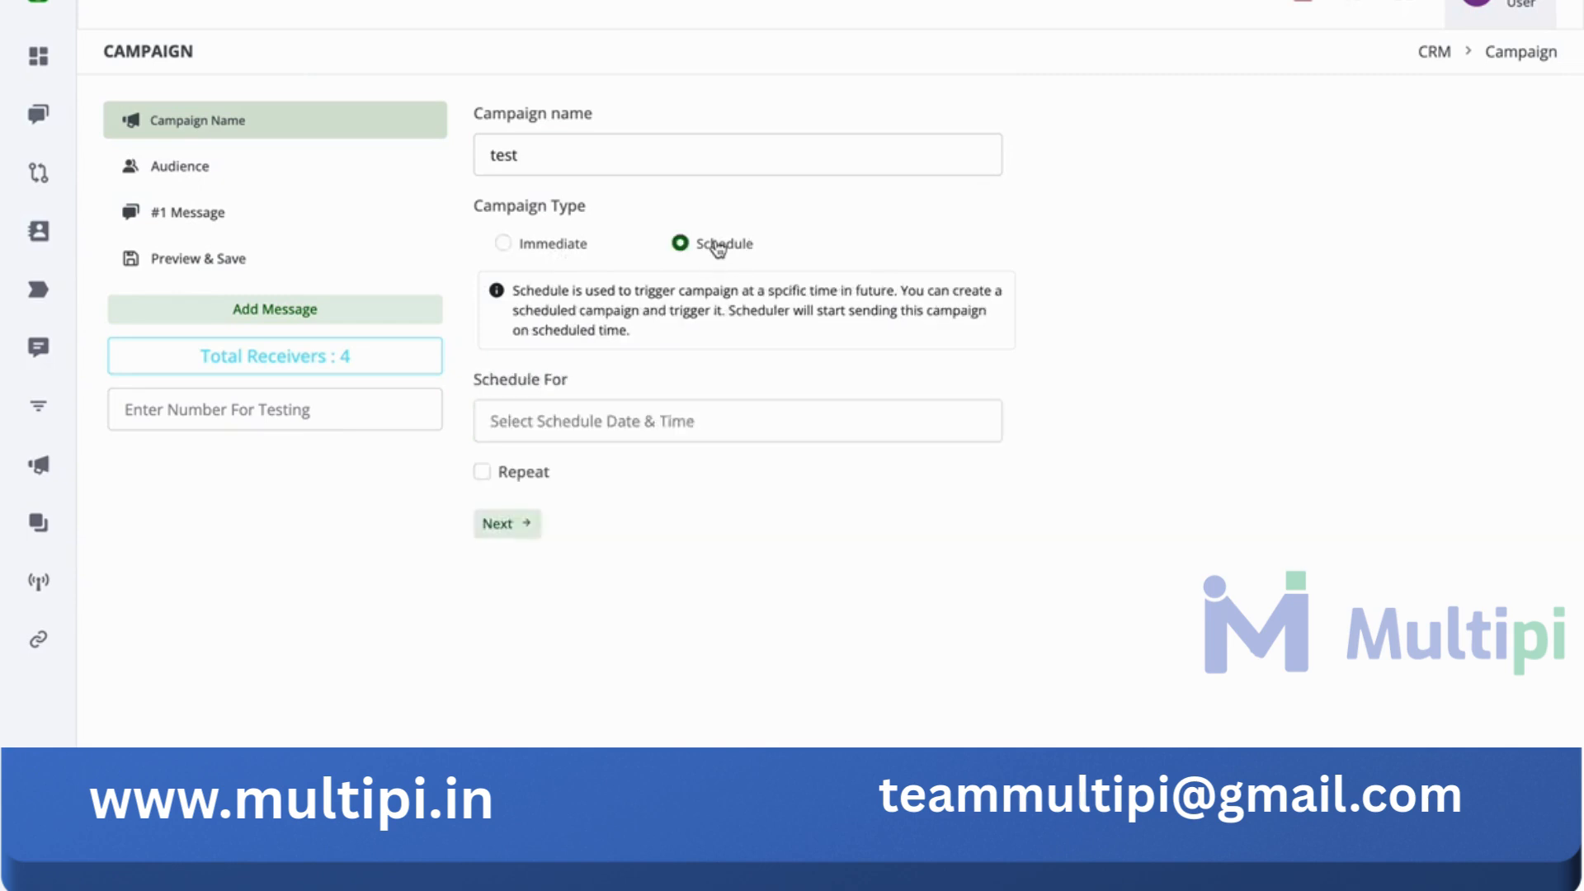
click(669, 417)
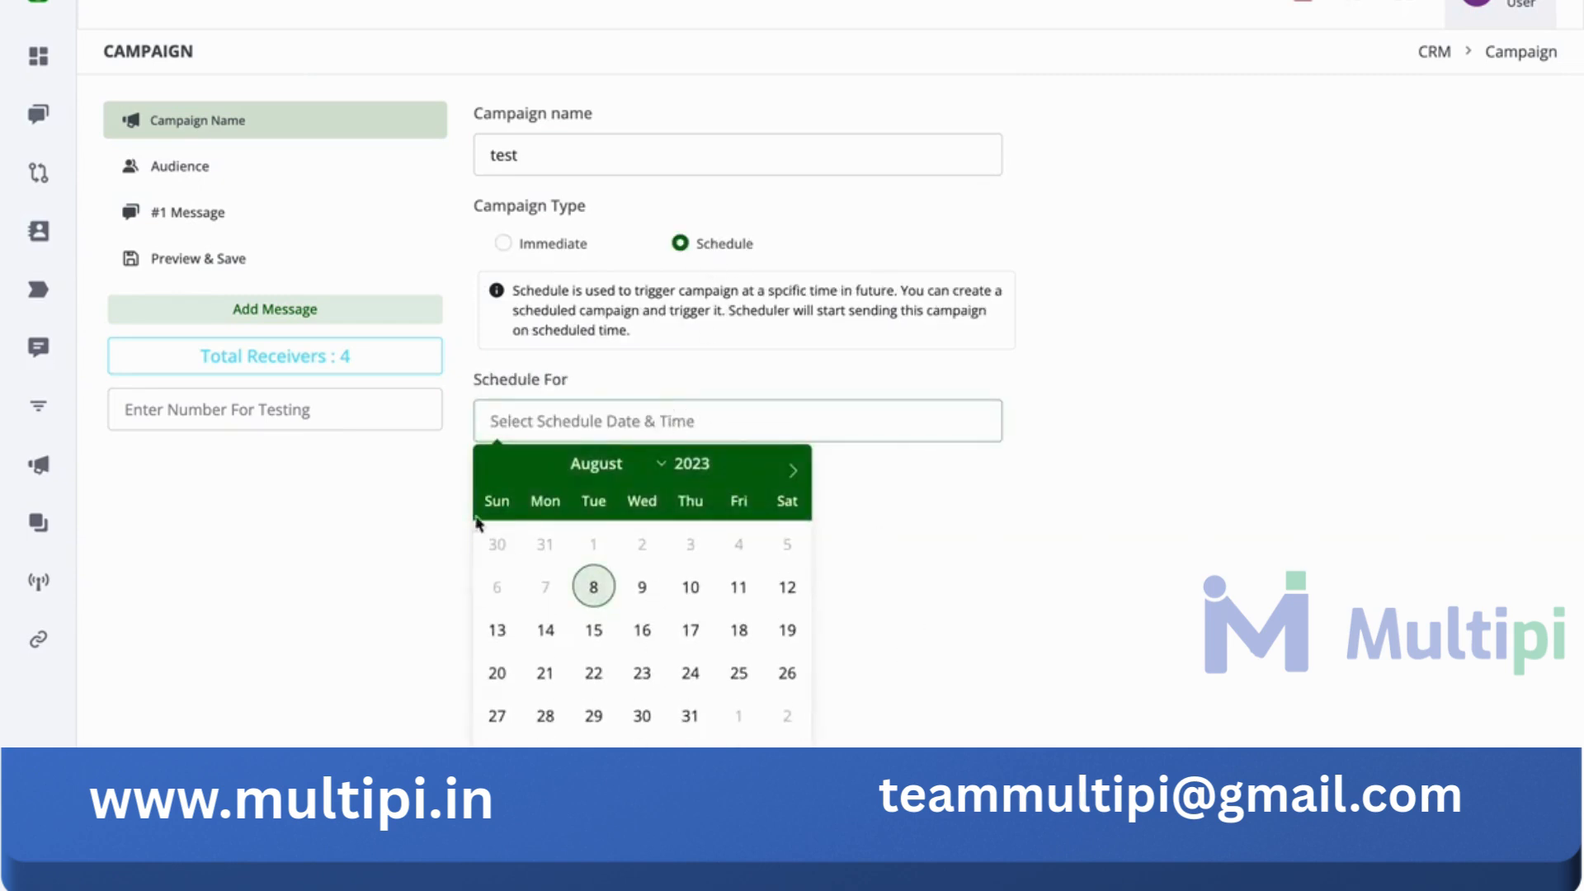
click(1095, 640)
click(578, 246)
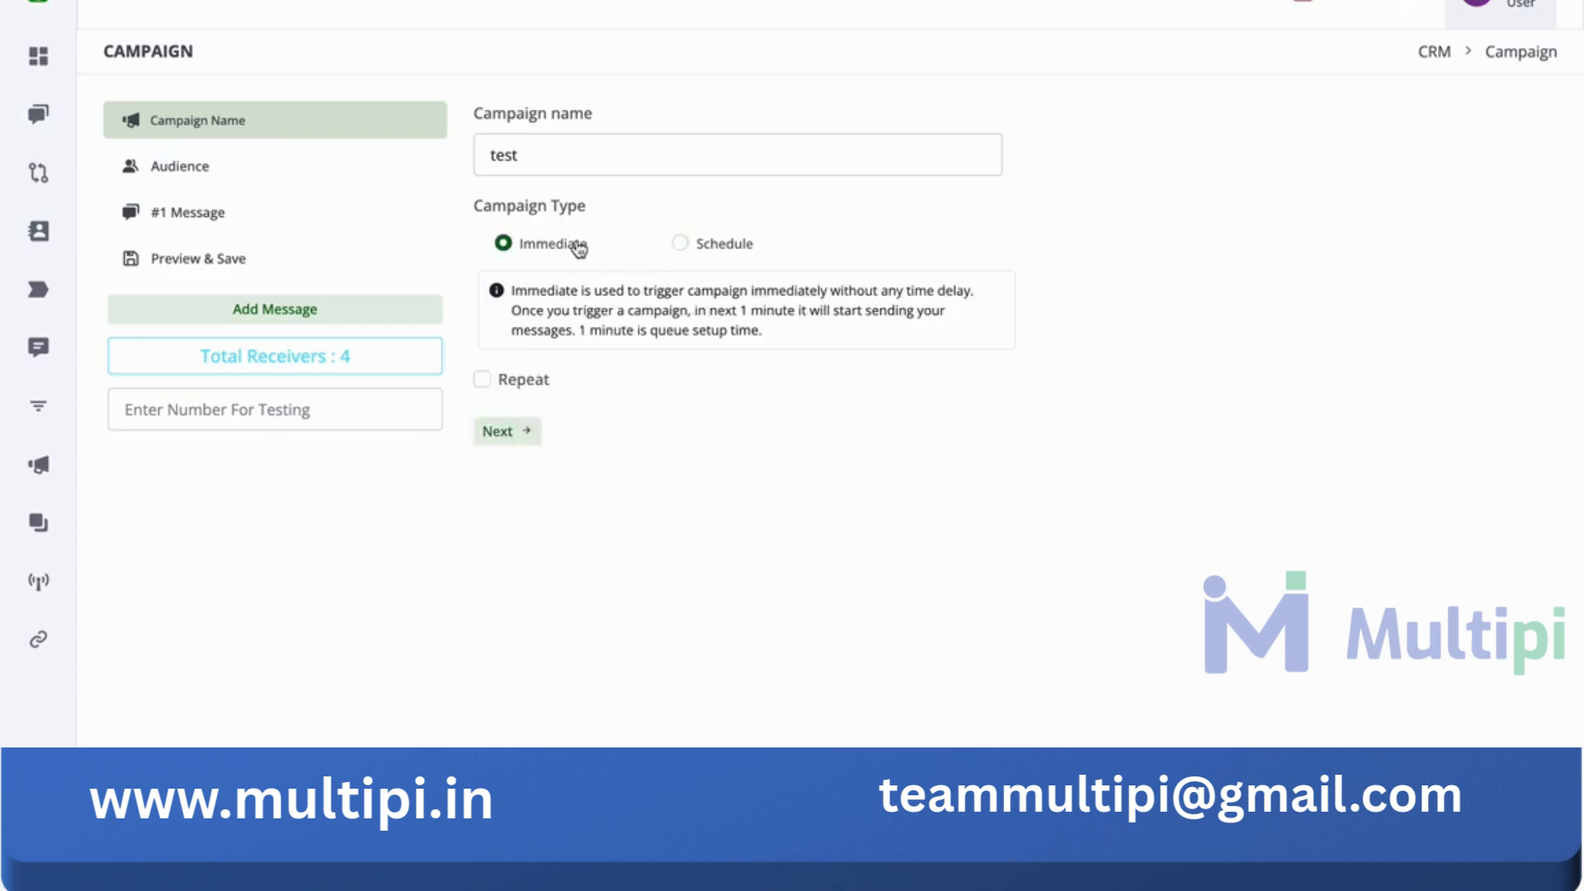
Change the campaign's audience from All Contacts From CRM to Segmented.
click(261, 169)
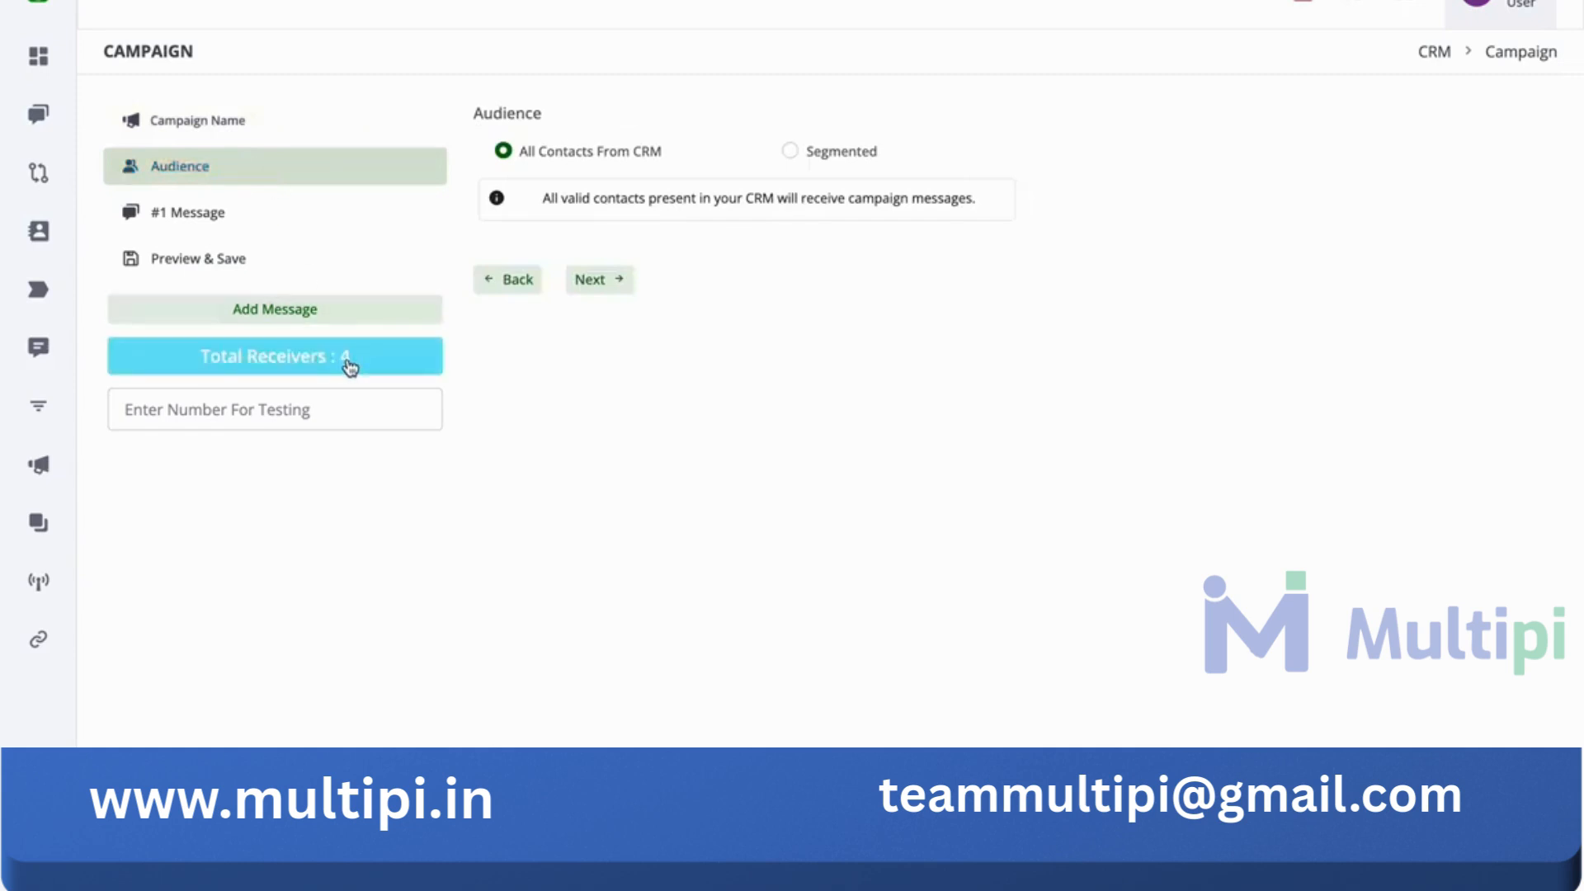
mouse_move(28, 214)
drag(667, 147, 521, 145)
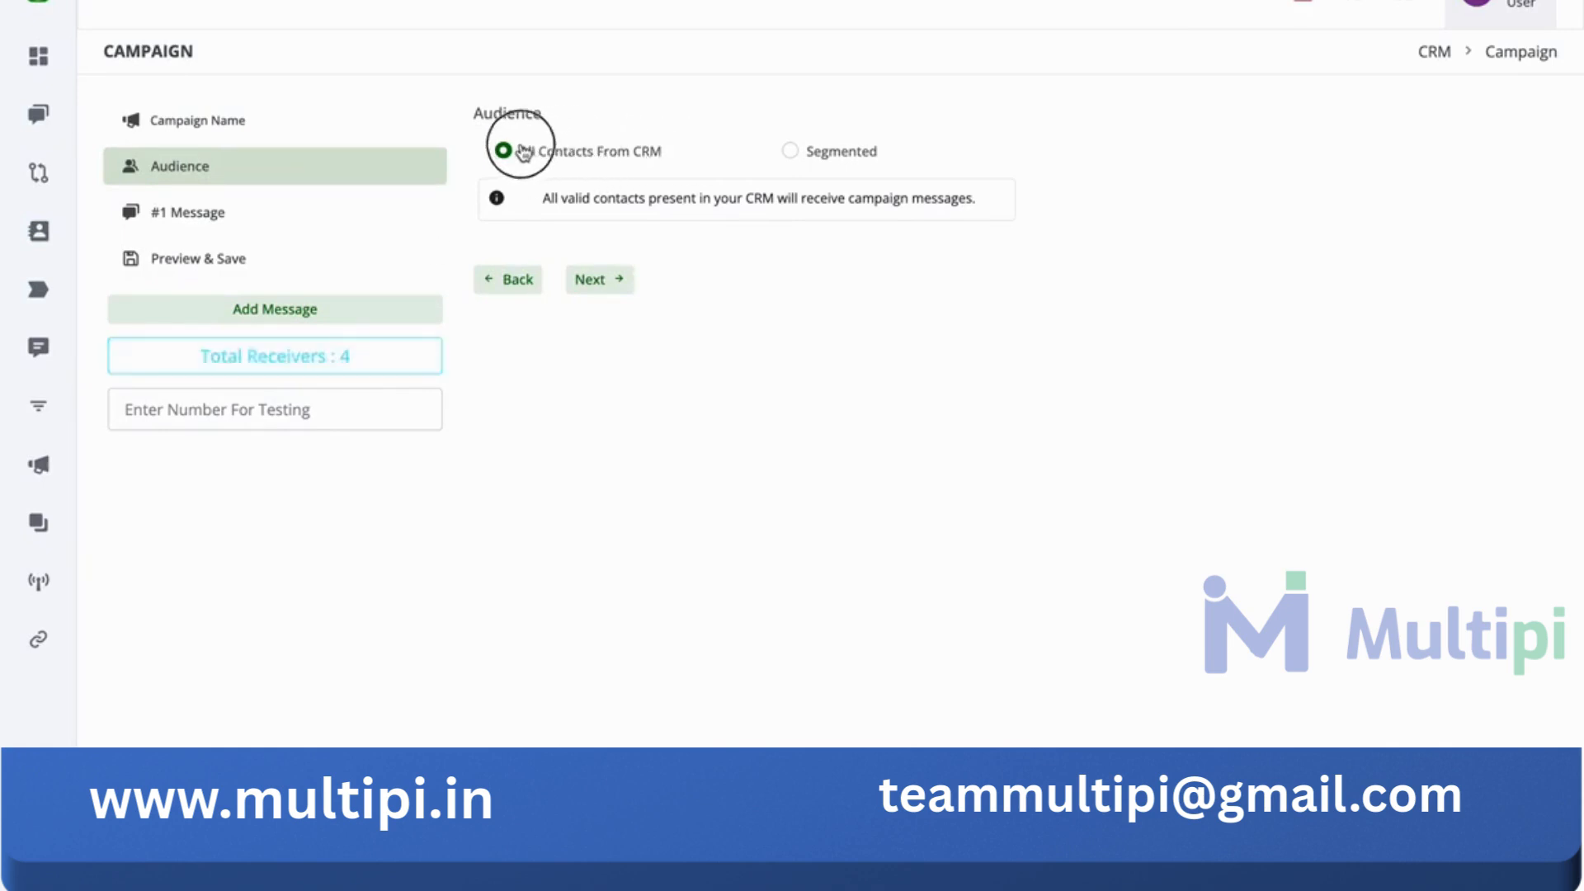
click(819, 171)
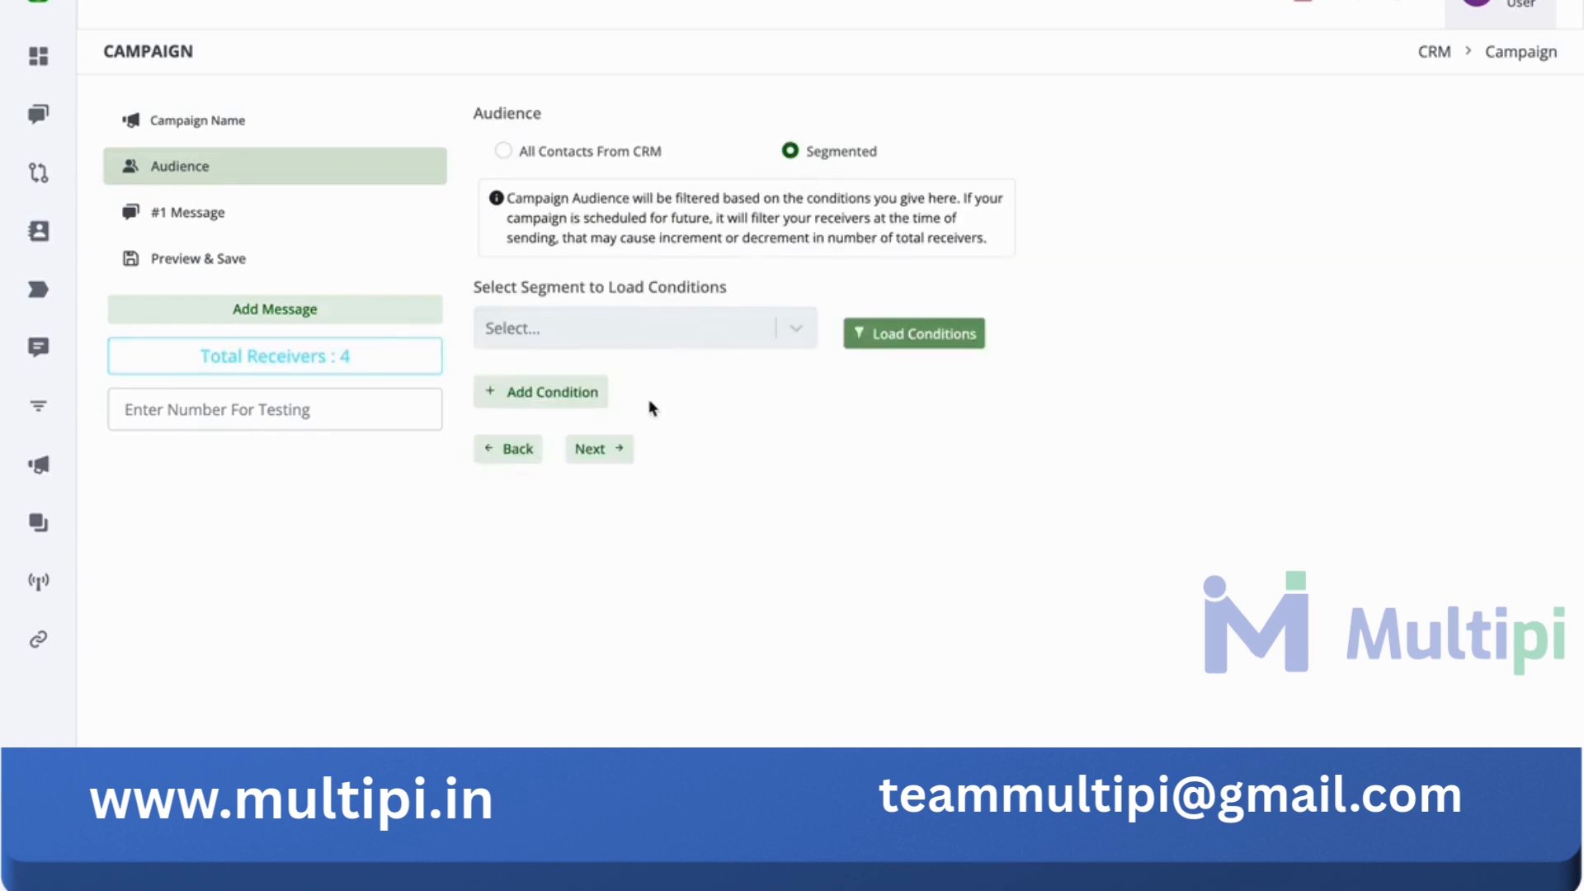
Switch to the contacts spreadsheet in Google Sheets, examine the B2C entries under Category, and return to the campaign.
key(ctrl+Tab)
click(628, 225)
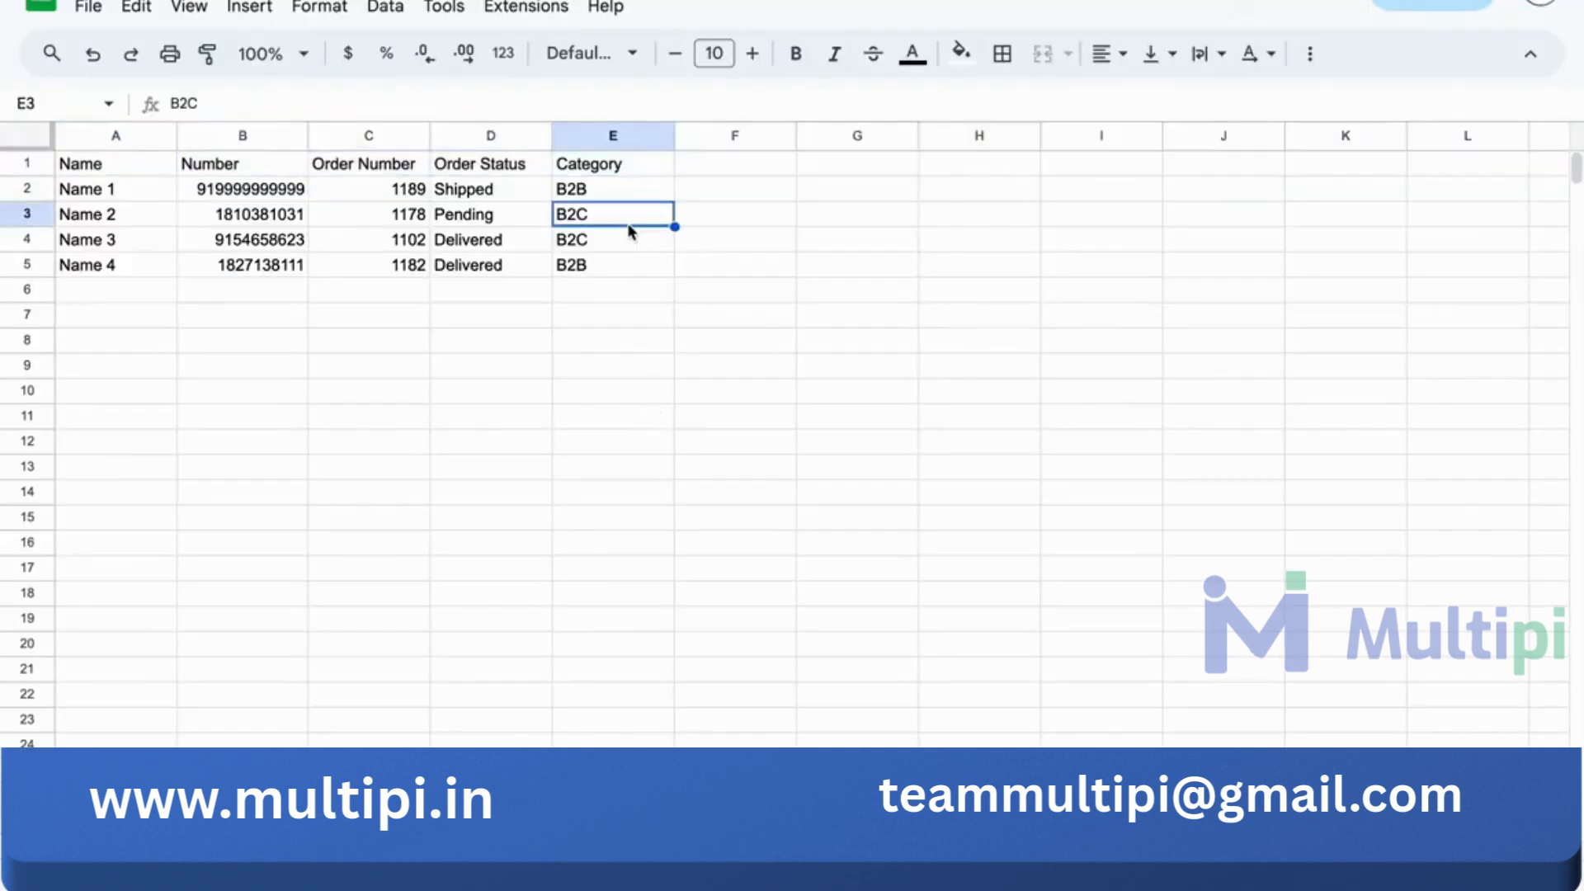
click(601, 248)
click(599, 216)
click(602, 248)
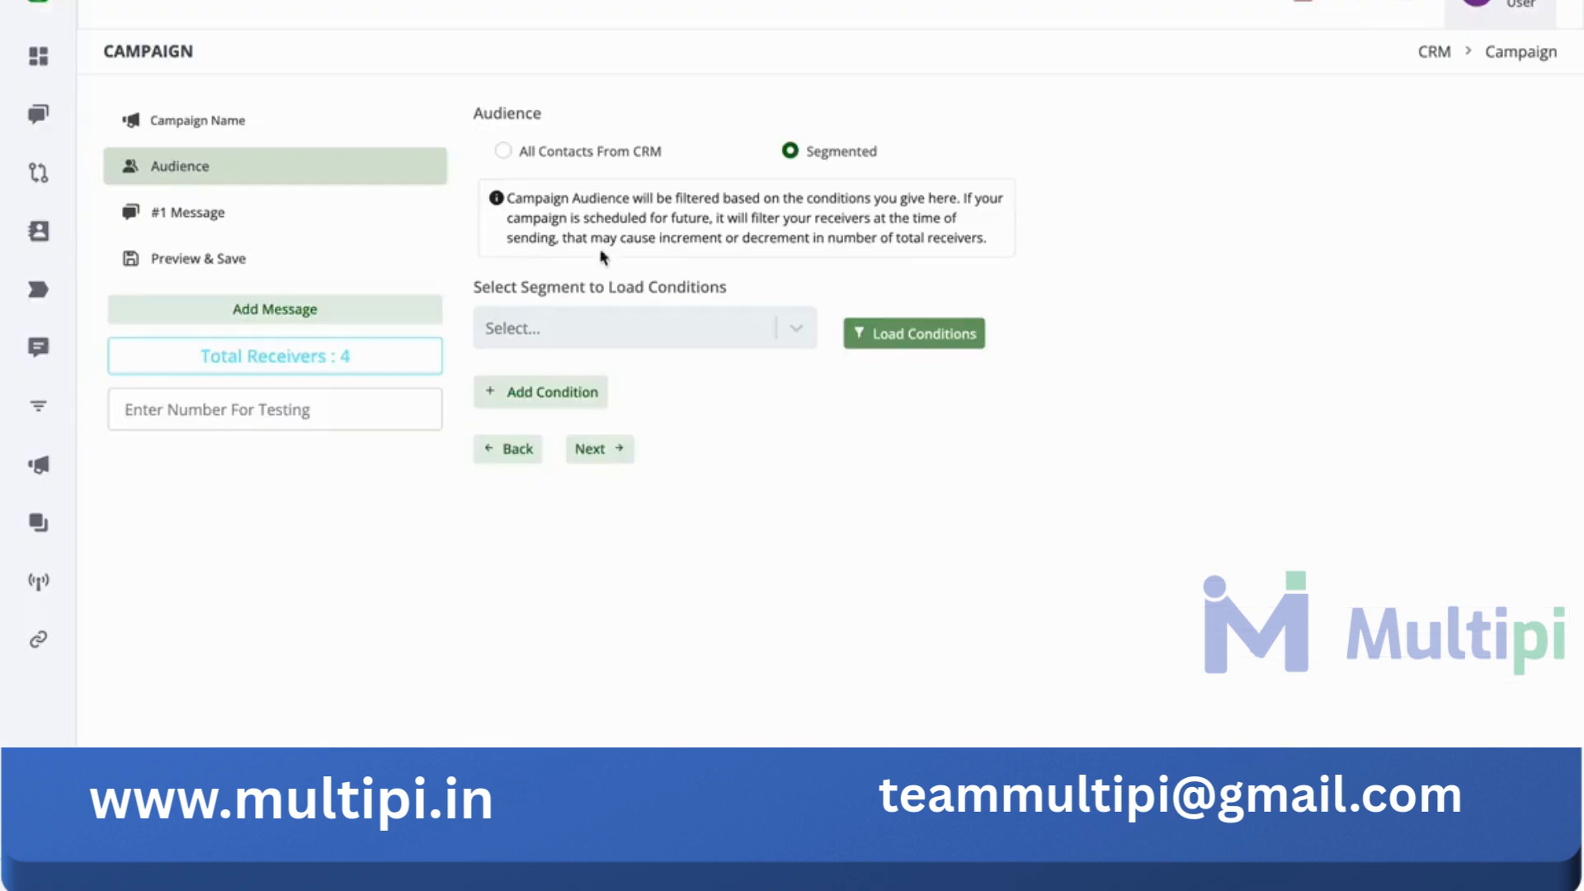
Add an audience condition that limits the campaign to contacts whose category is B2C.
click(583, 394)
click(591, 433)
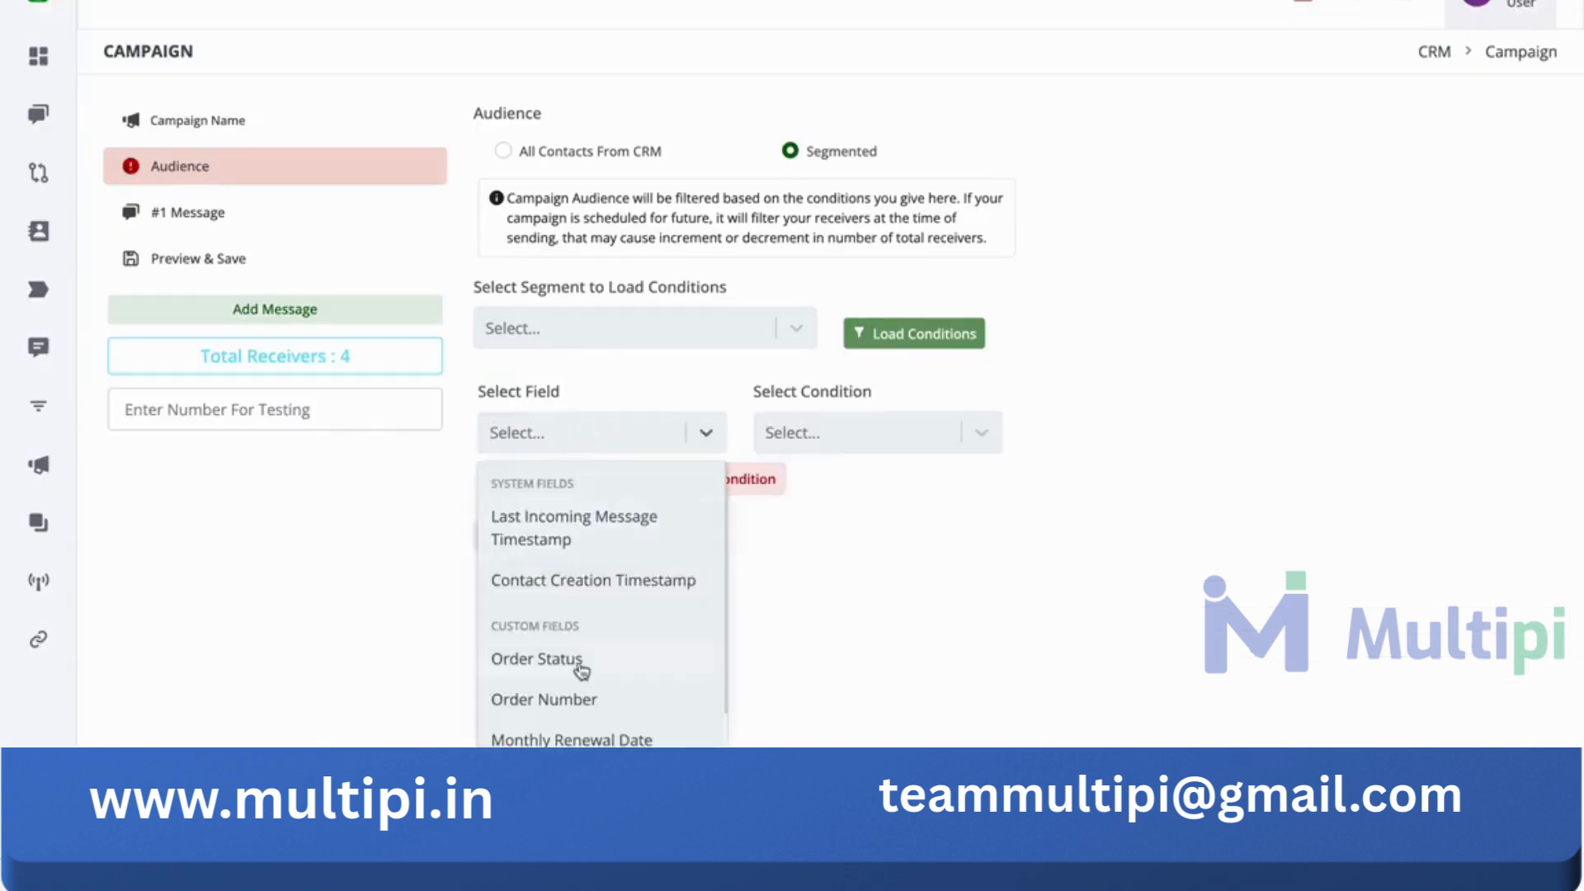
scroll(586, 672, down, 2)
scroll(584, 672, up, 1)
scroll(589, 671, down, 1)
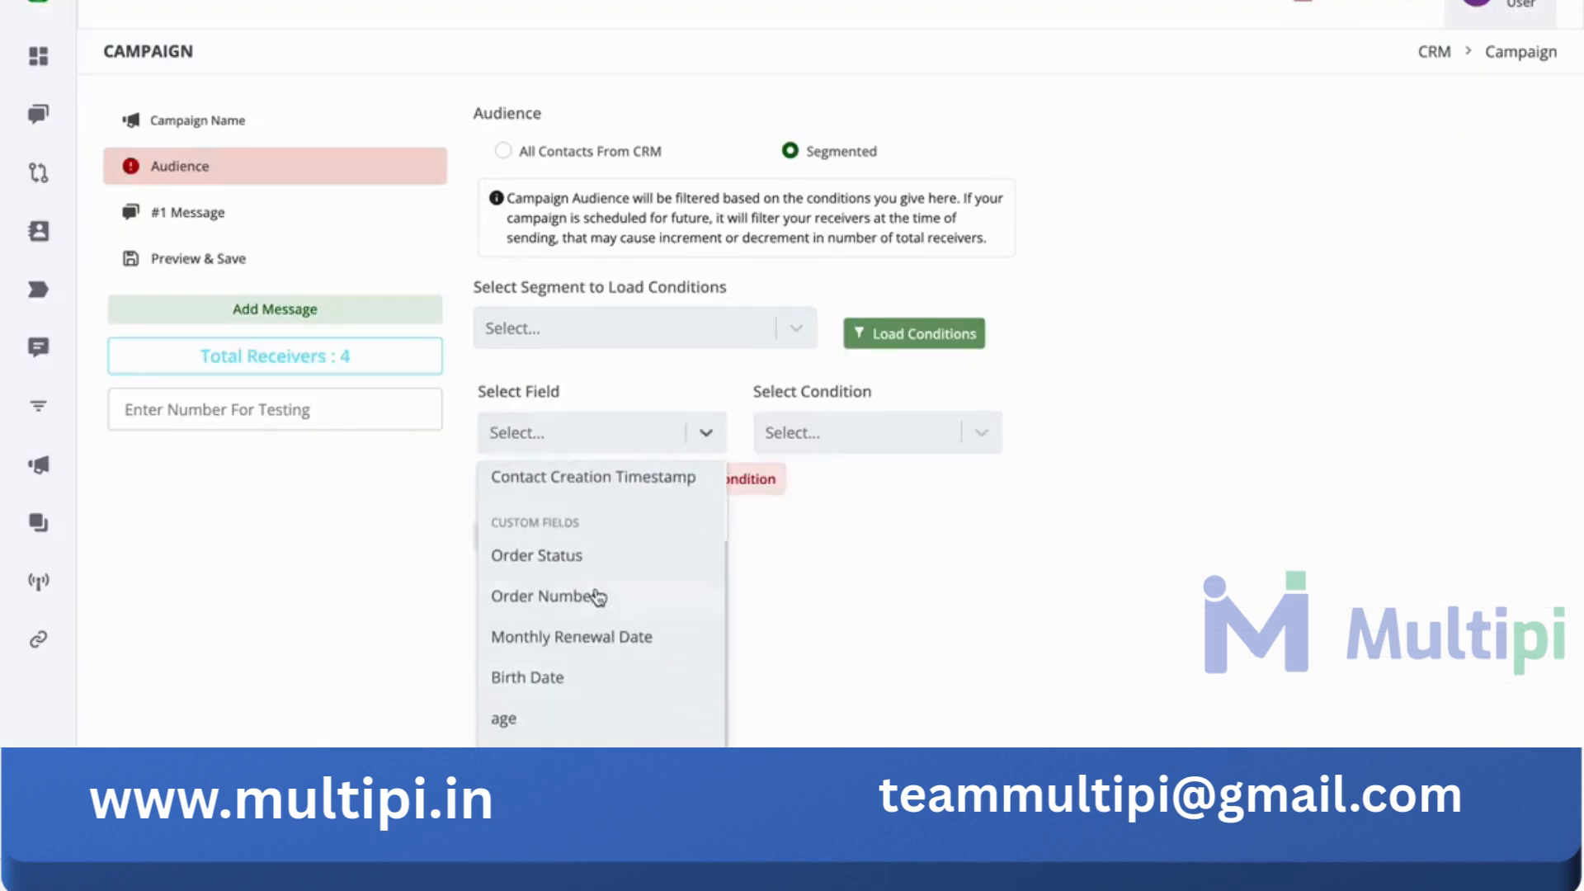
click(528, 760)
click(872, 435)
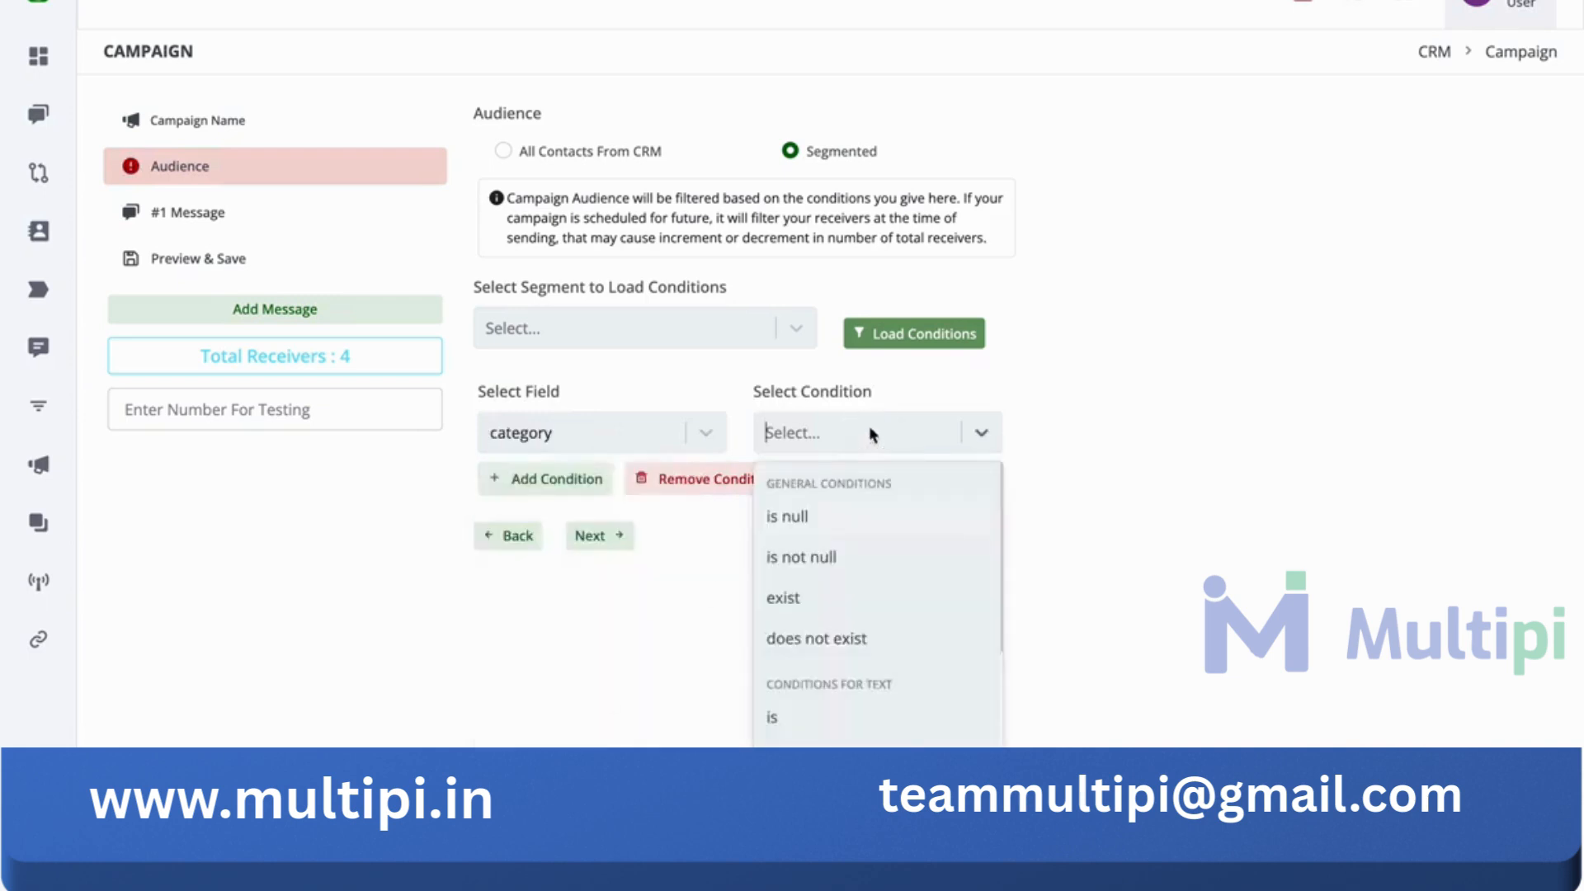
click(828, 735)
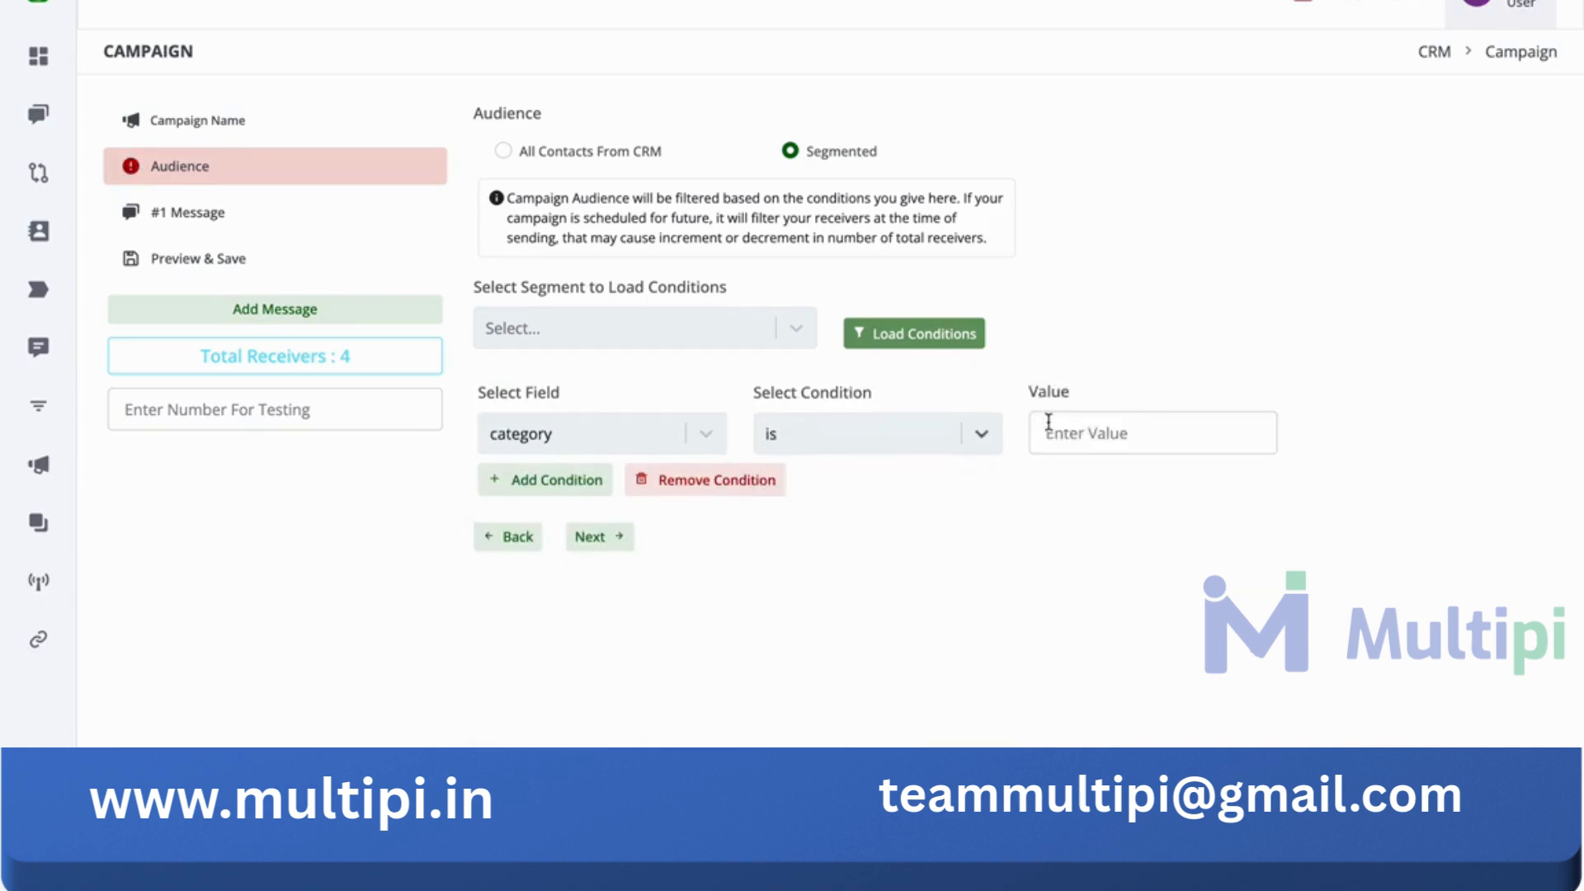
click(1064, 427)
text(B2C)
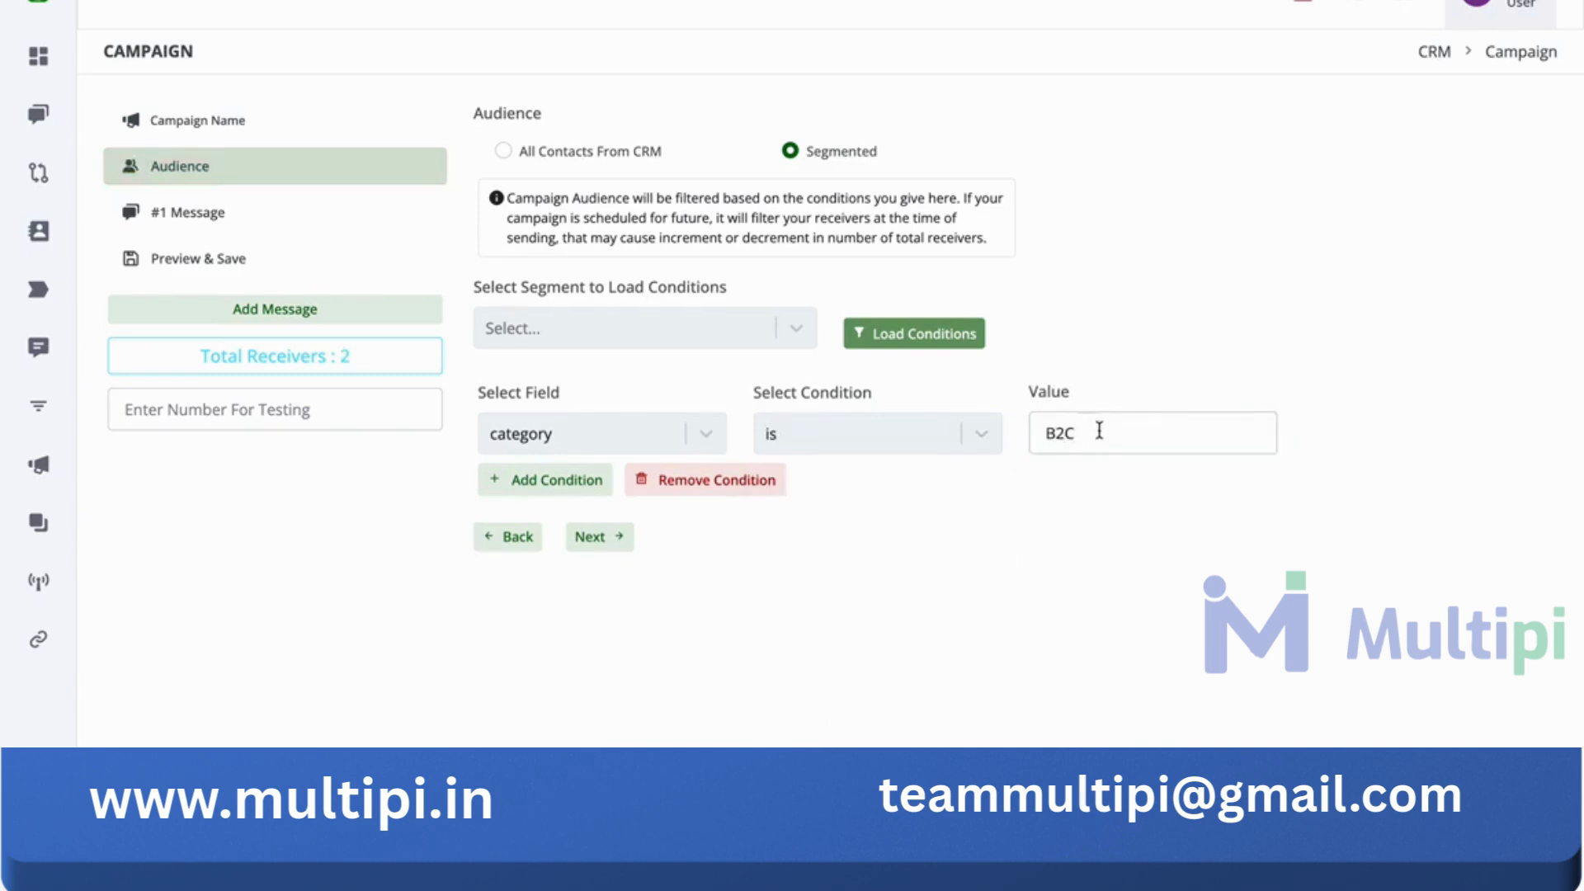
drag(1100, 432, 1042, 434)
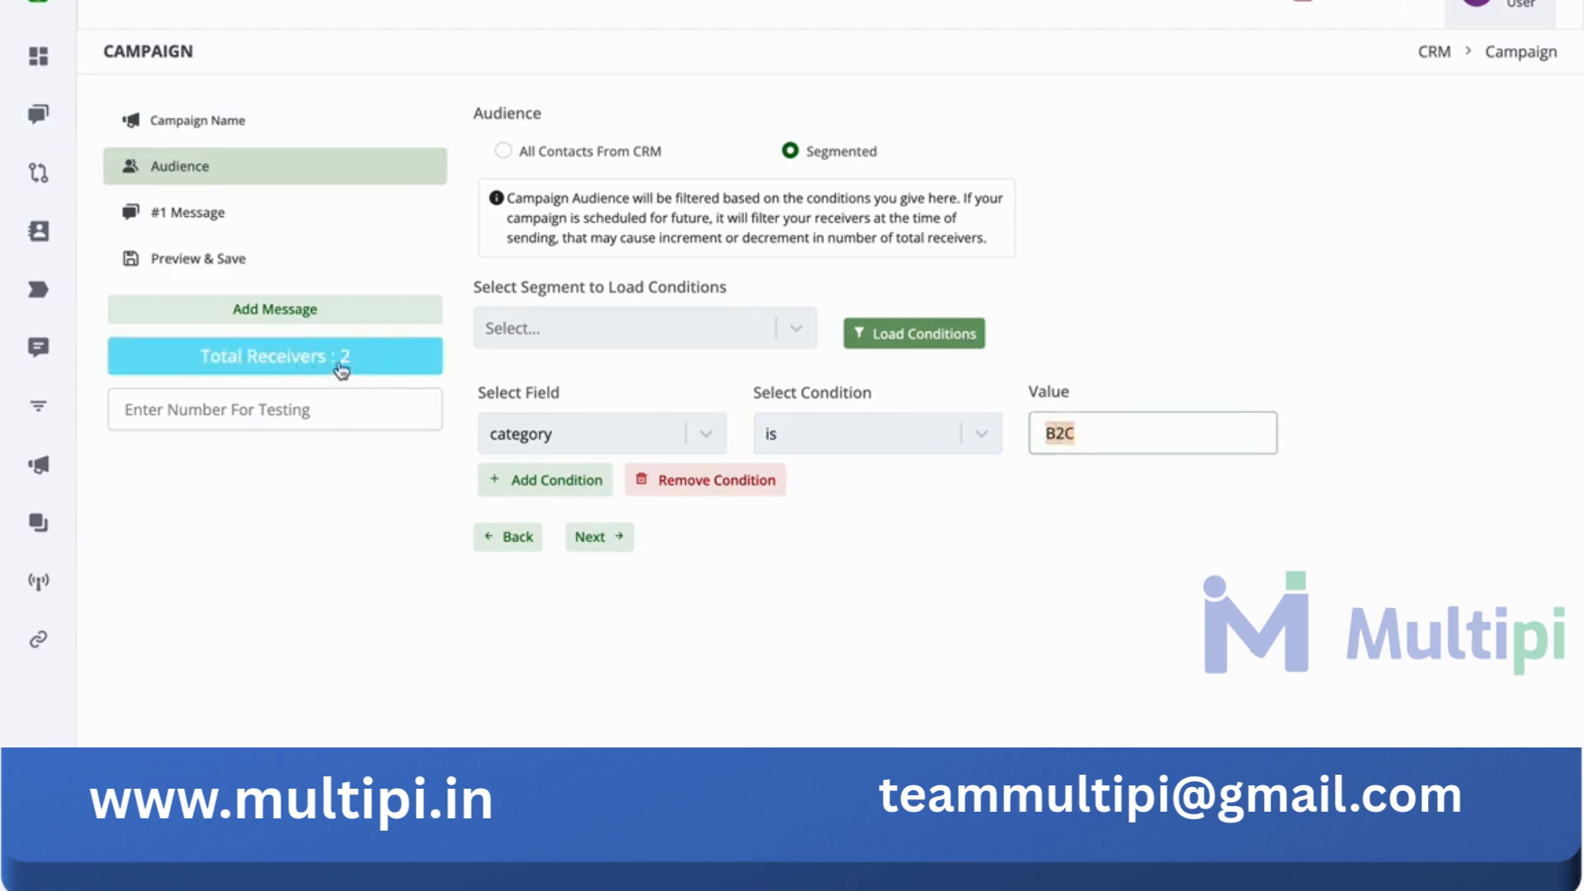
Check the saved segments available for loading conditions into the campaign audience.
click(1063, 558)
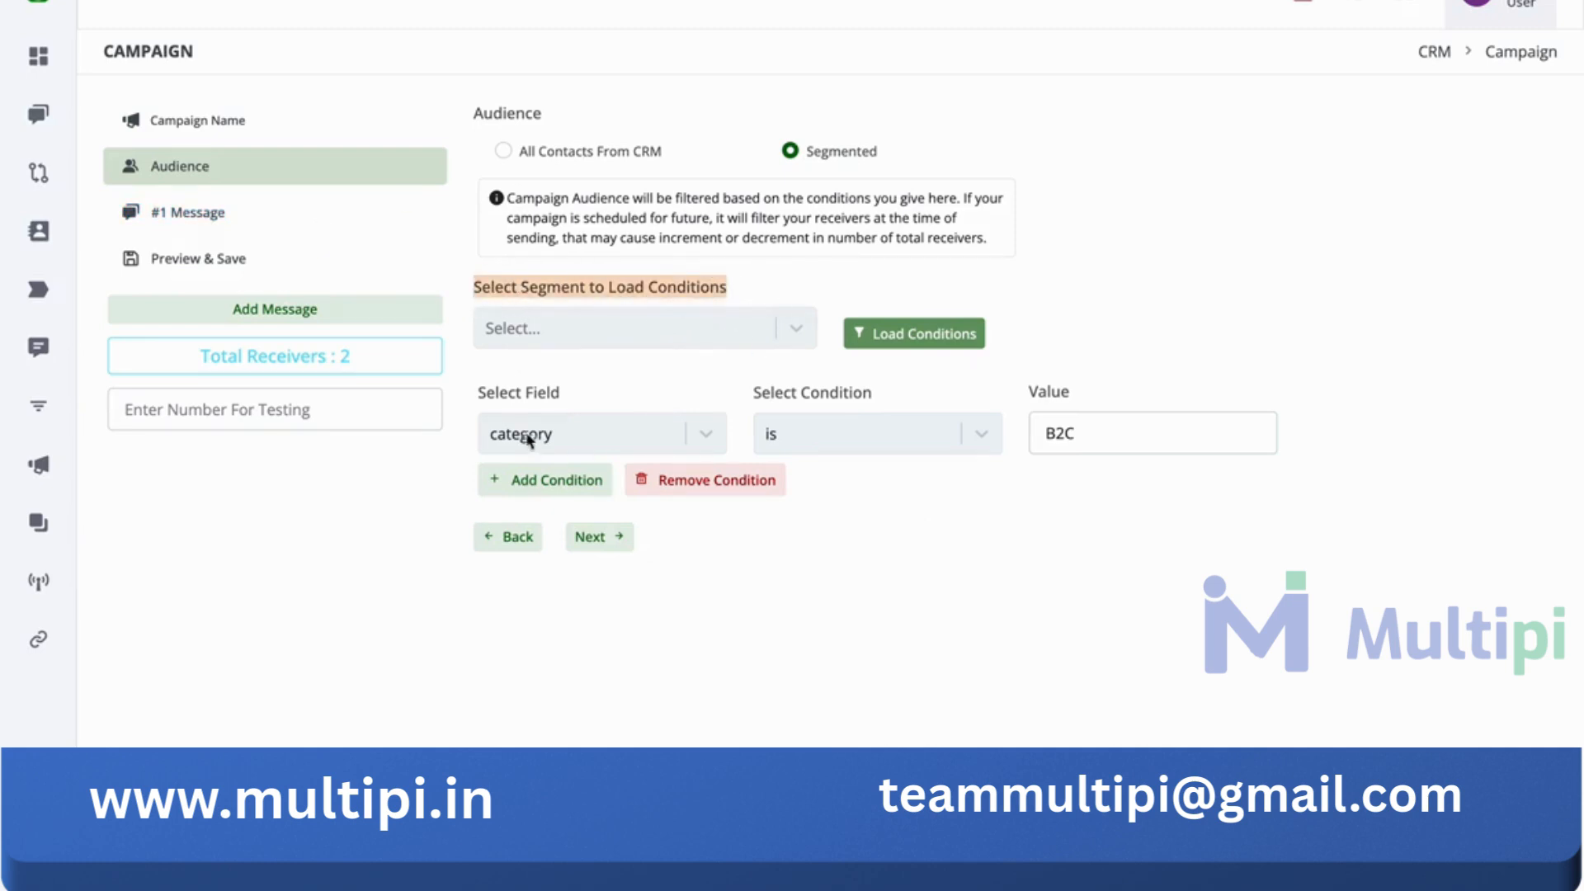
click(642, 325)
click(953, 278)
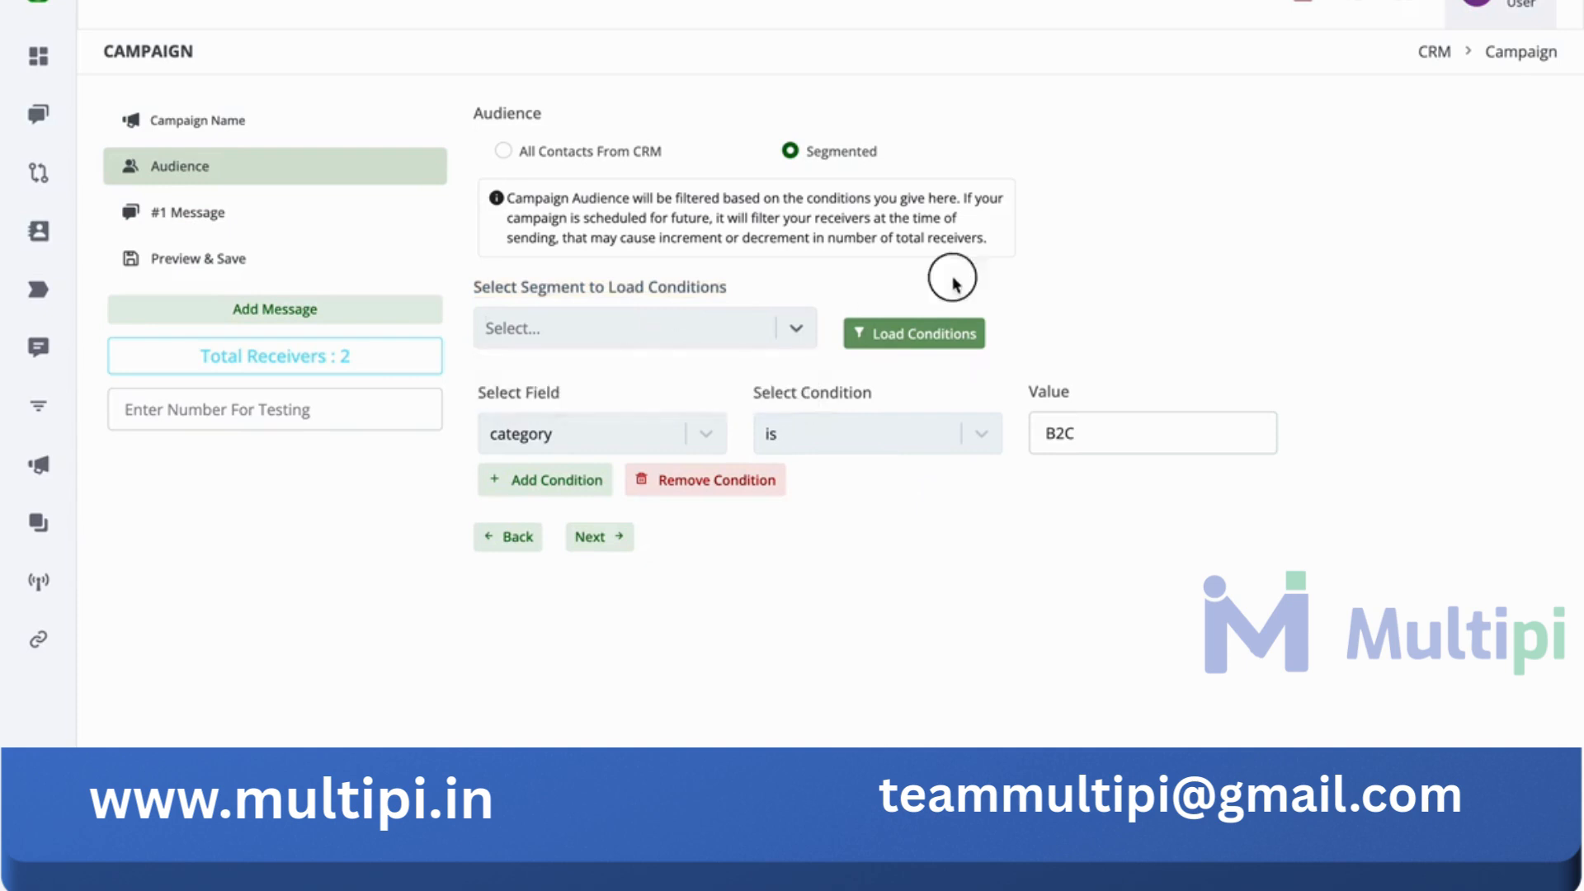
Go to the Segments page and start a new segment titled B2B.
mouse_move(5, 320)
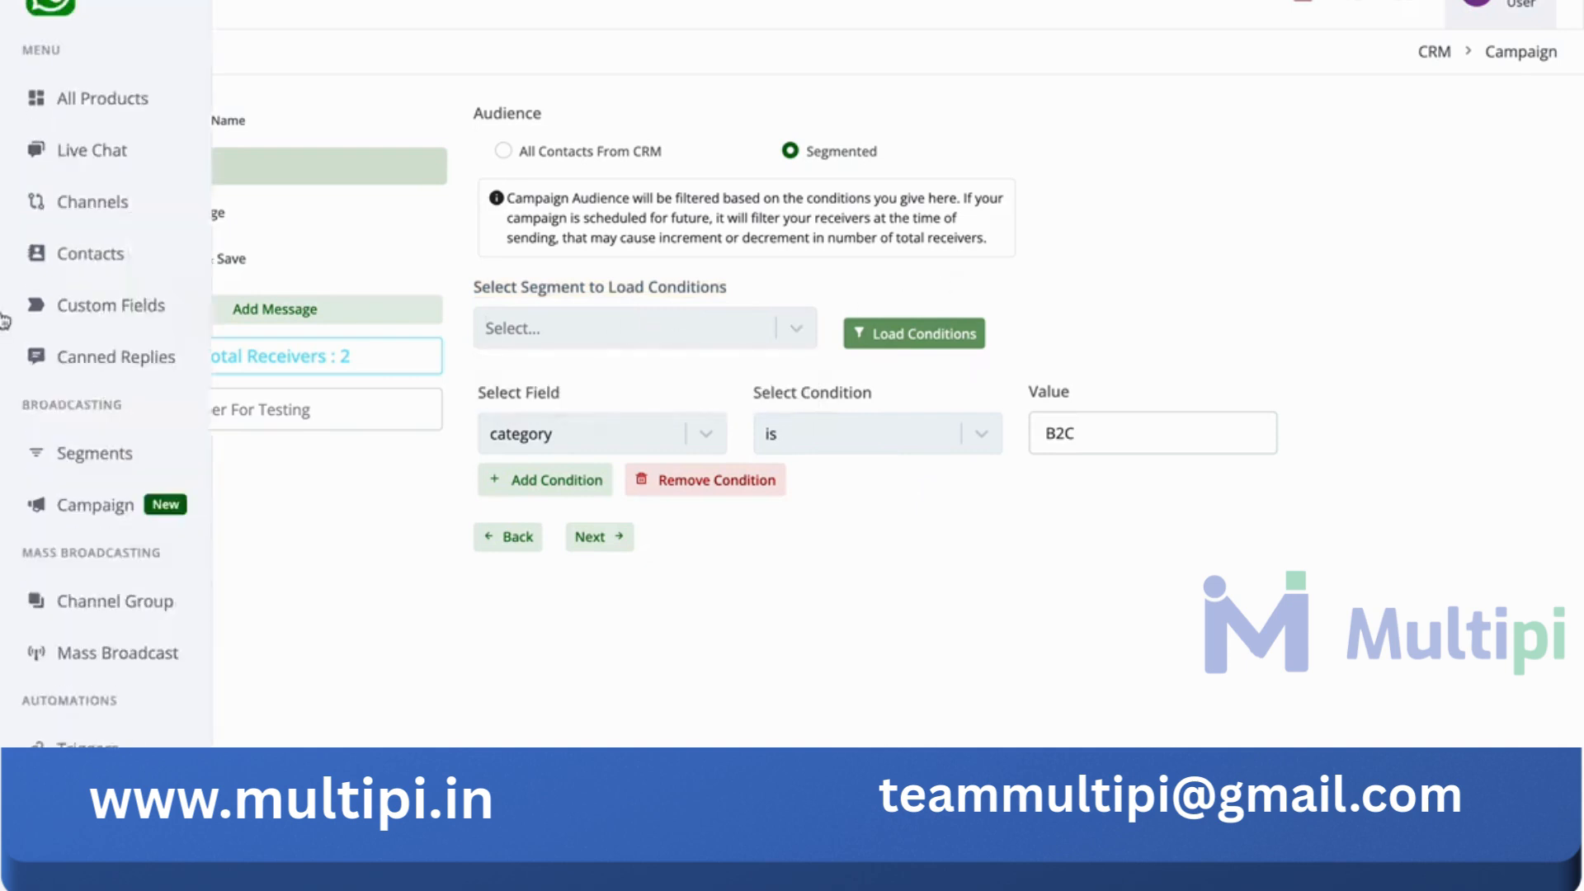
click(117, 467)
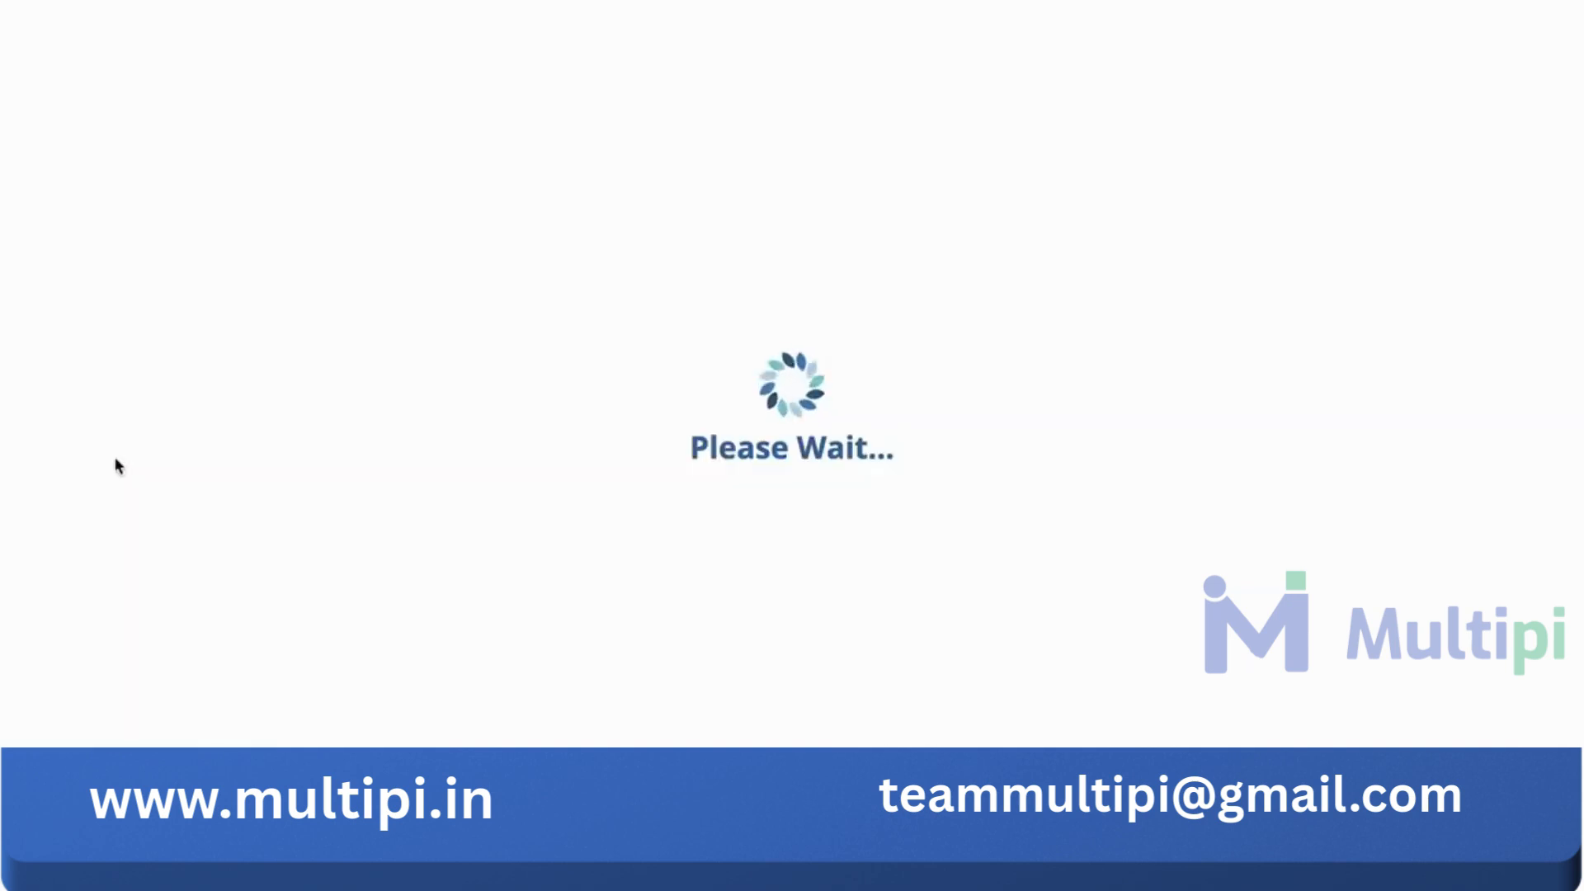
click(1457, 141)
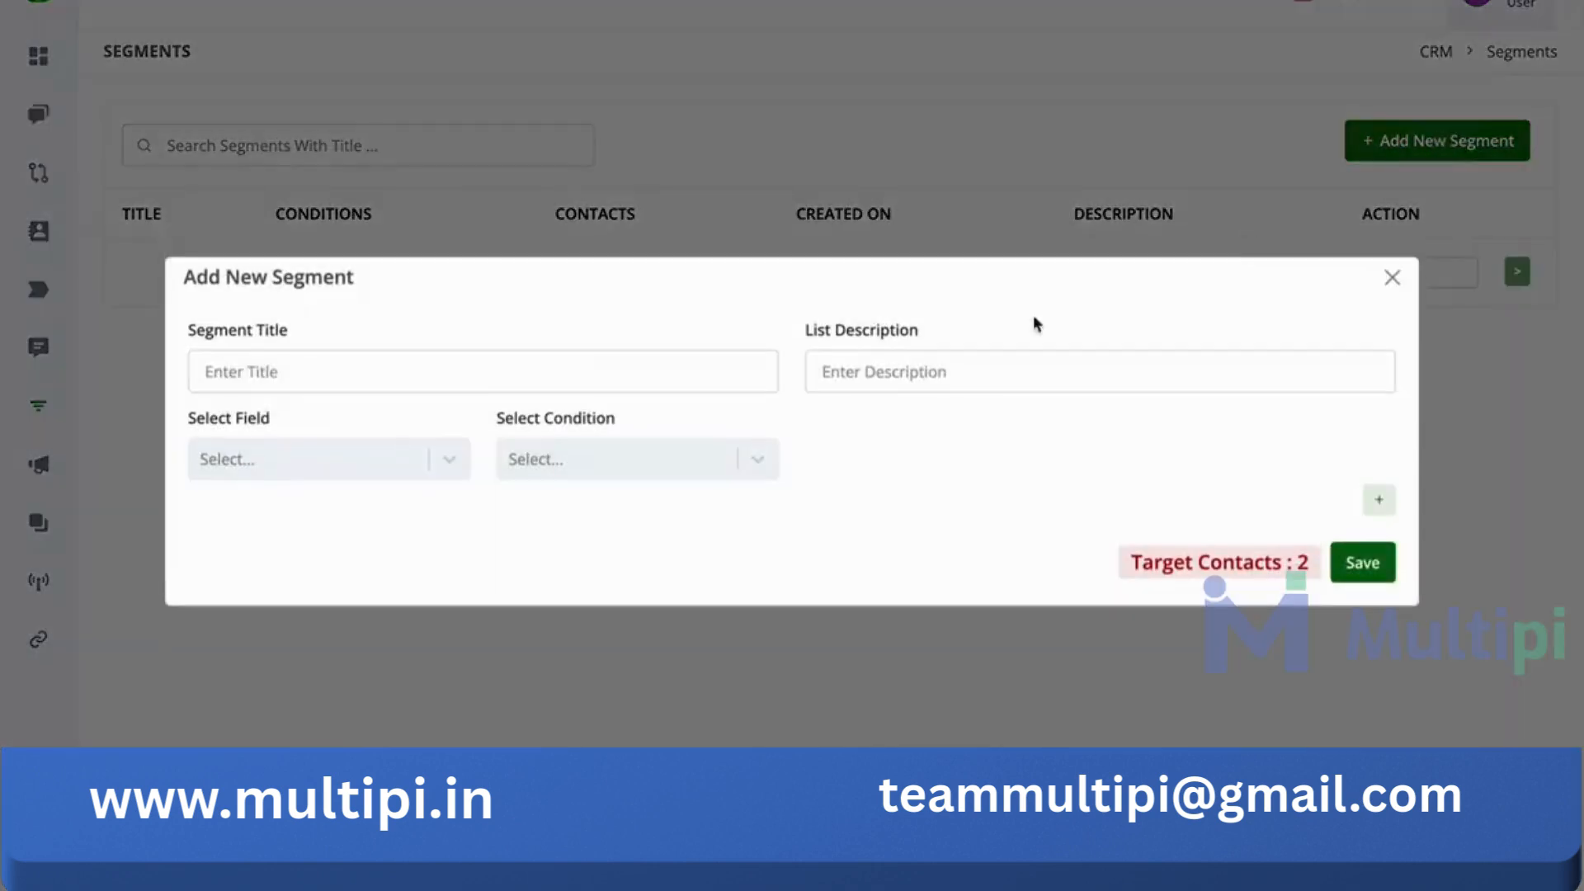
click(556, 382)
text(B2B)
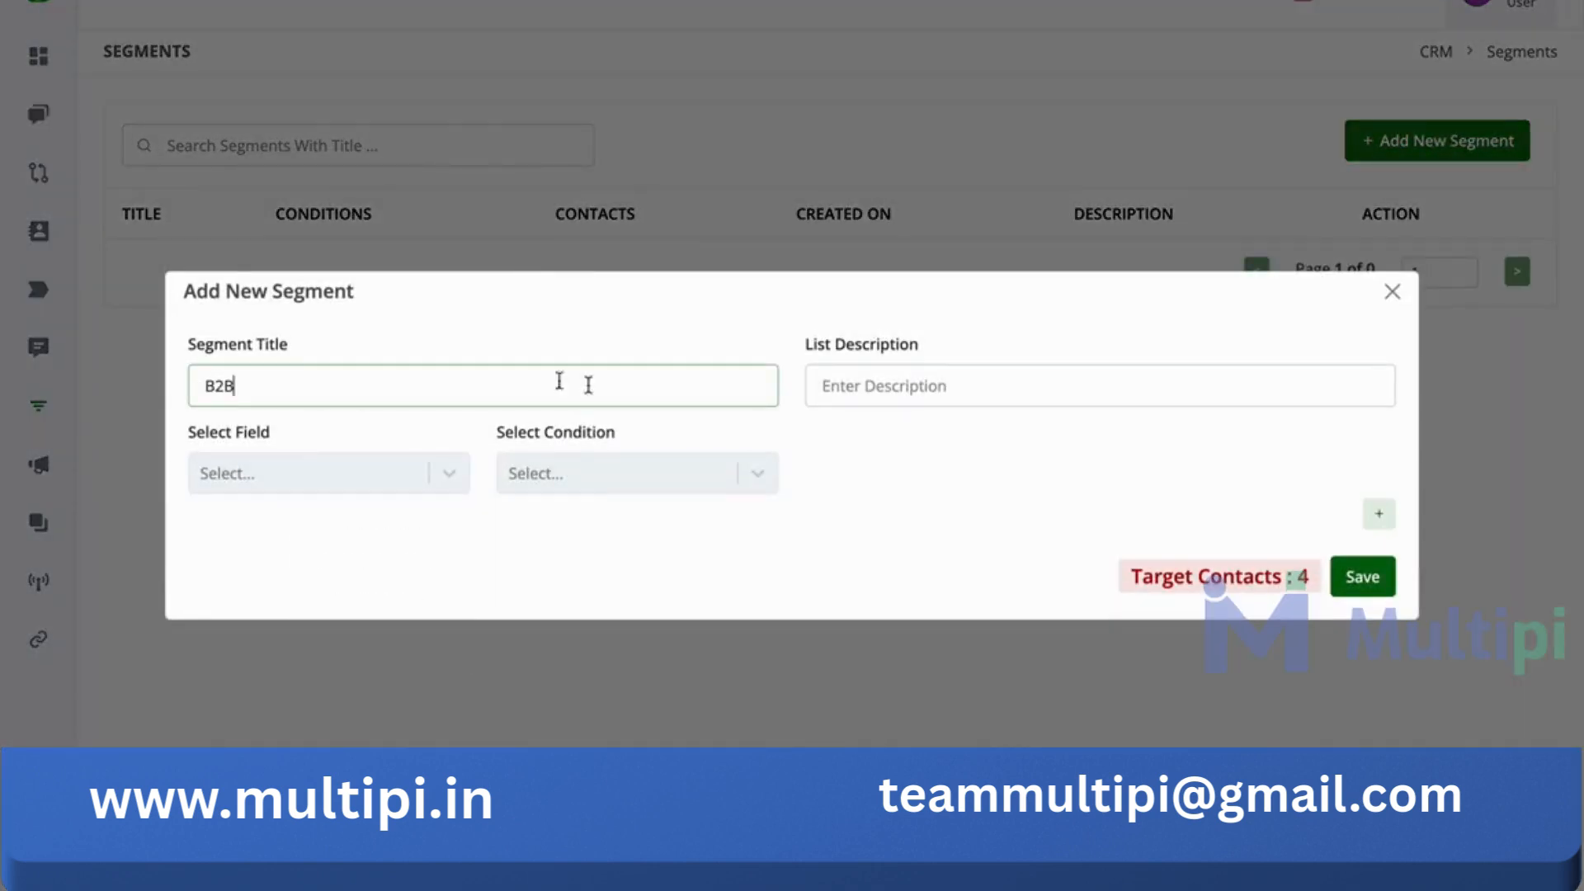
Give the B2B segment the condition that category is B2B, and save the segment.
click(404, 483)
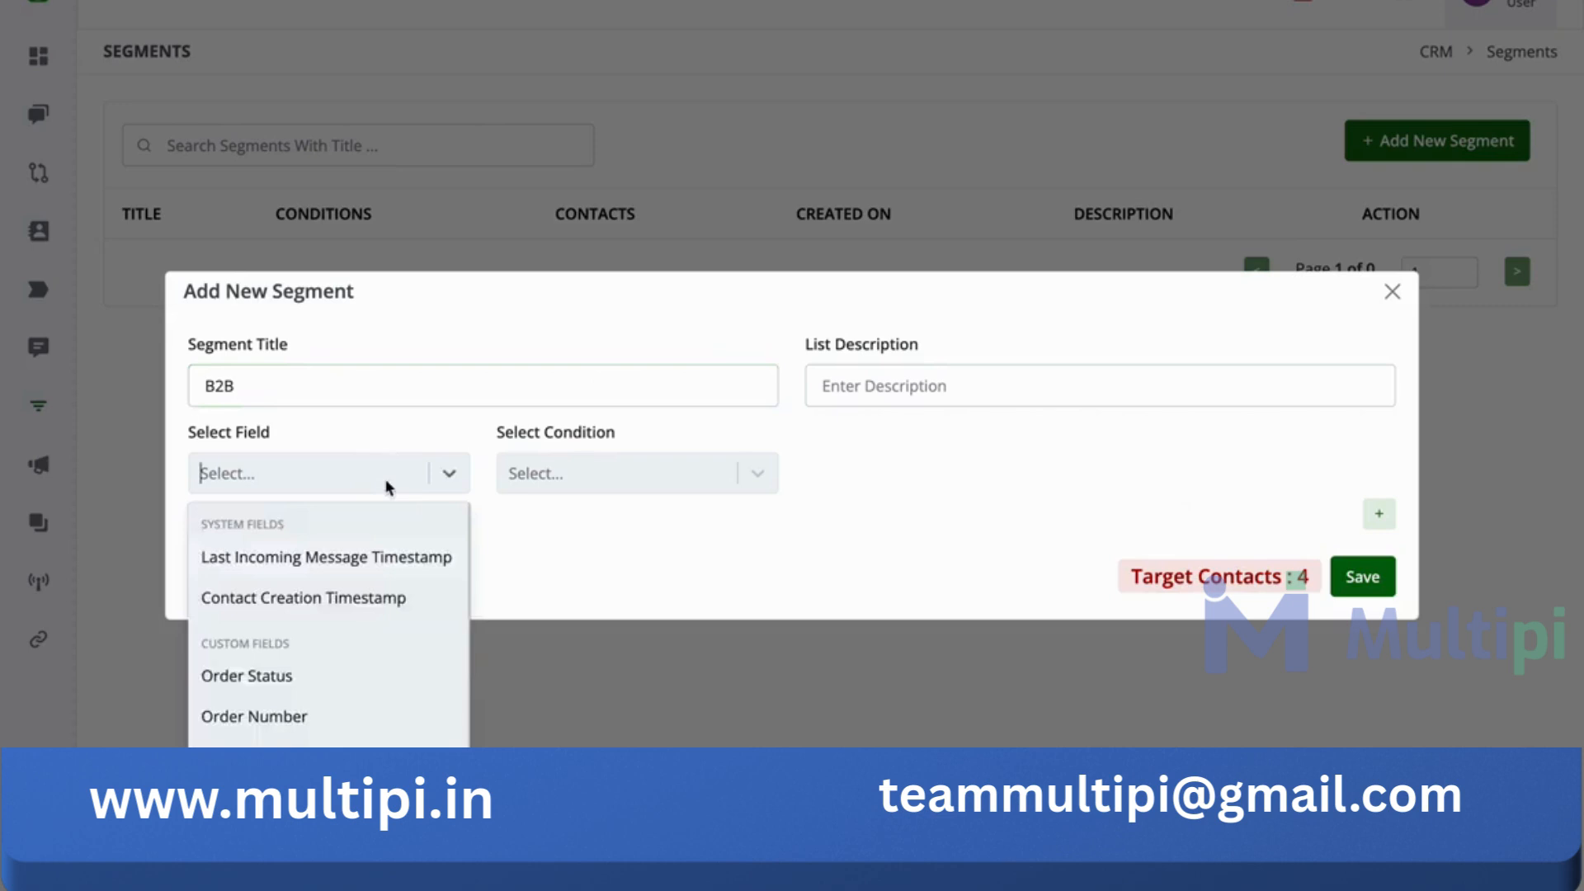
scroll(329, 627, down, 1)
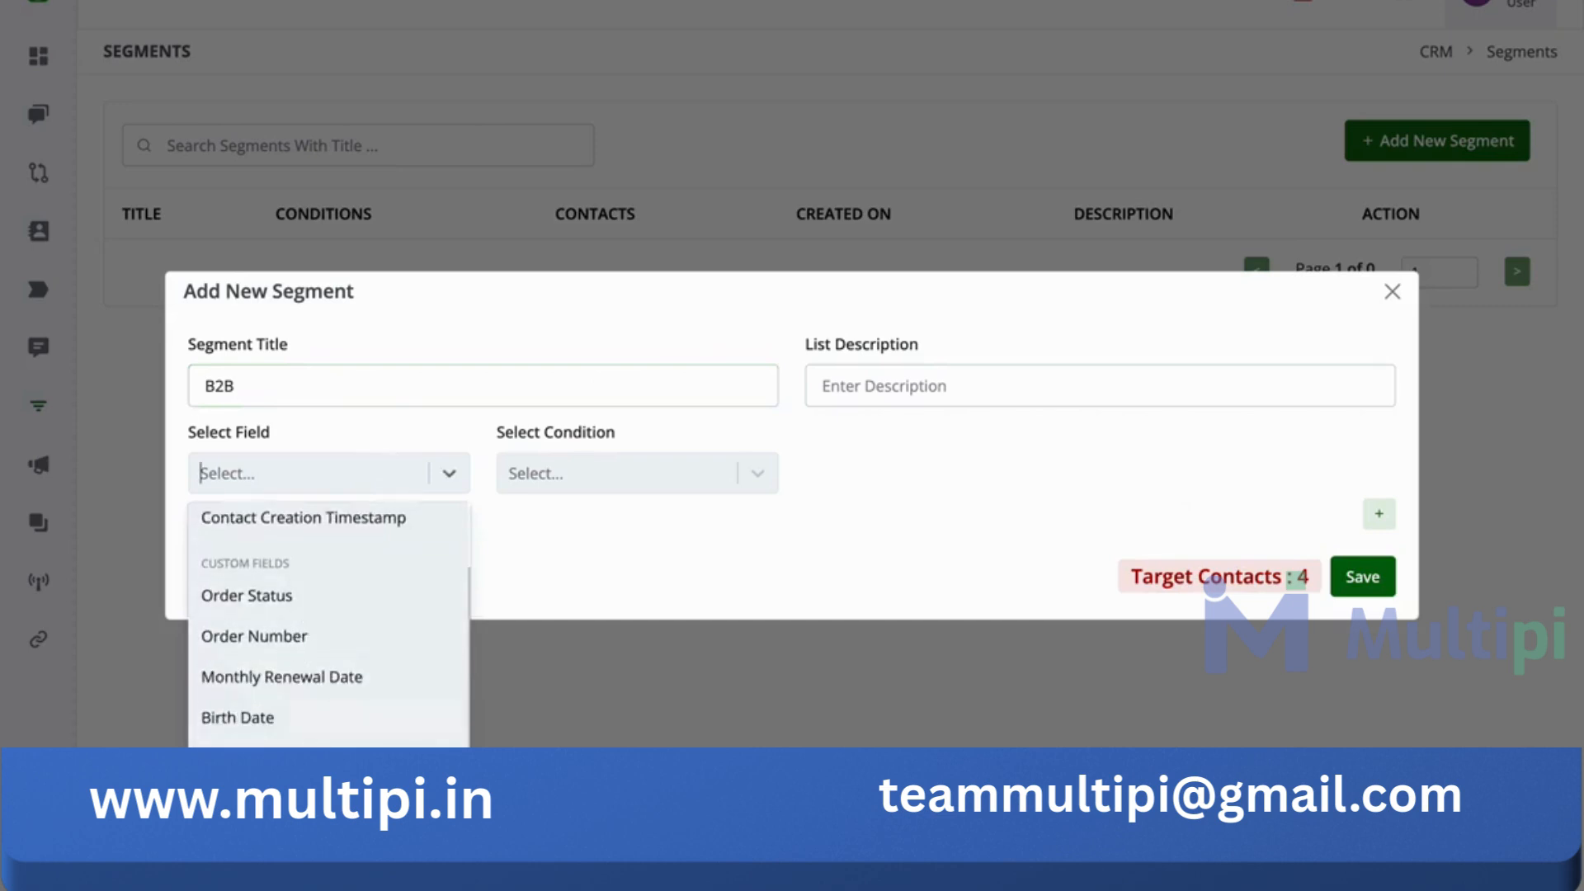
click(346, 759)
click(602, 485)
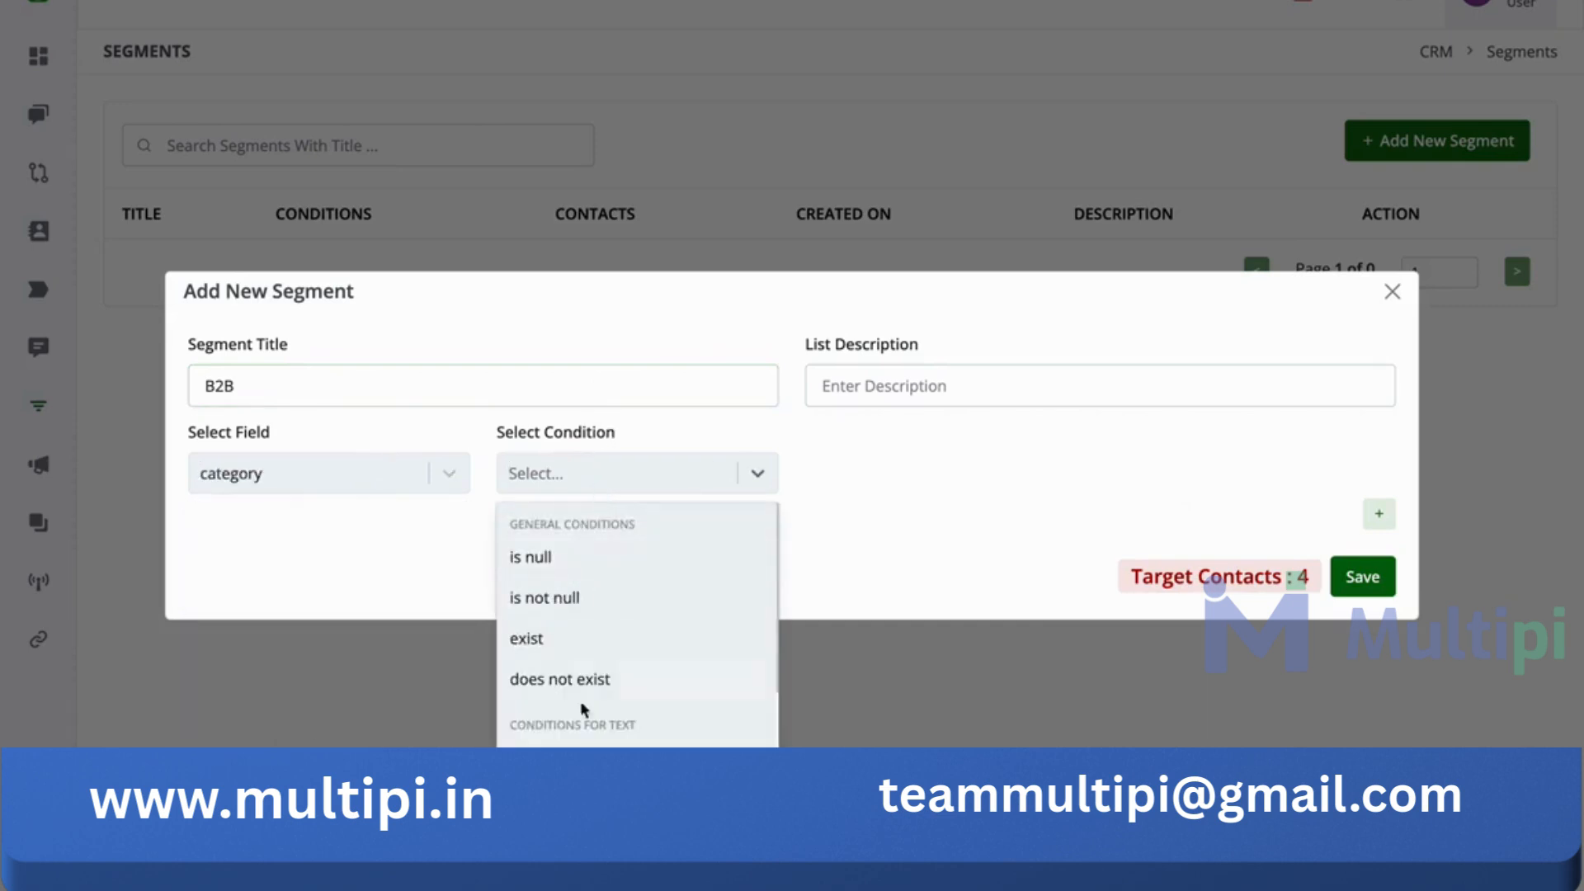
click(583, 761)
click(838, 491)
text(B2b)
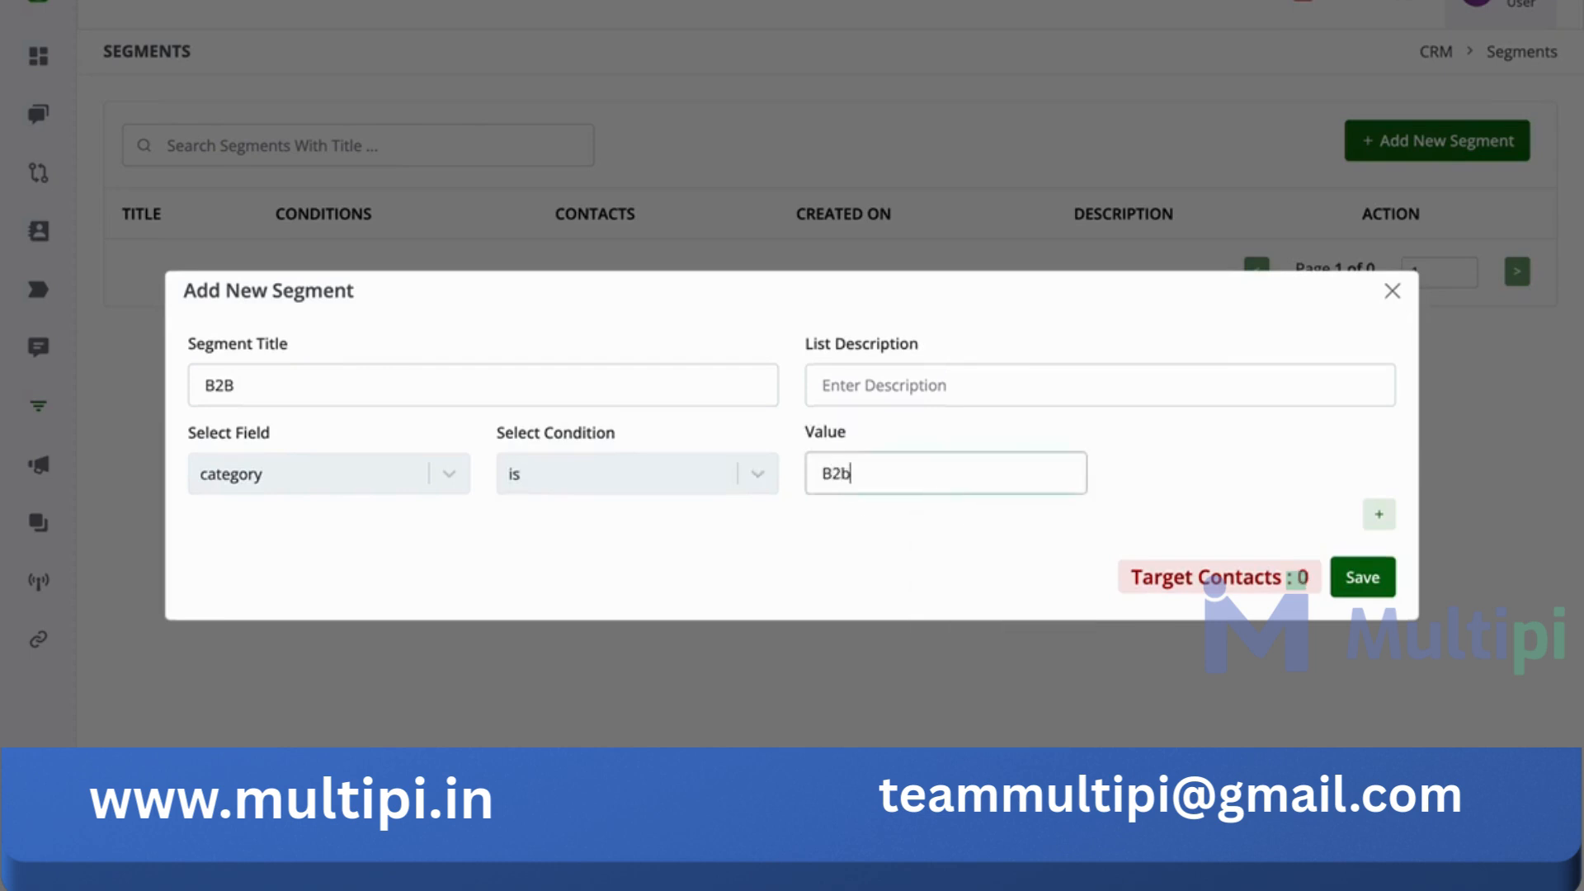
key(BackSpace)
text(B)
click(1359, 590)
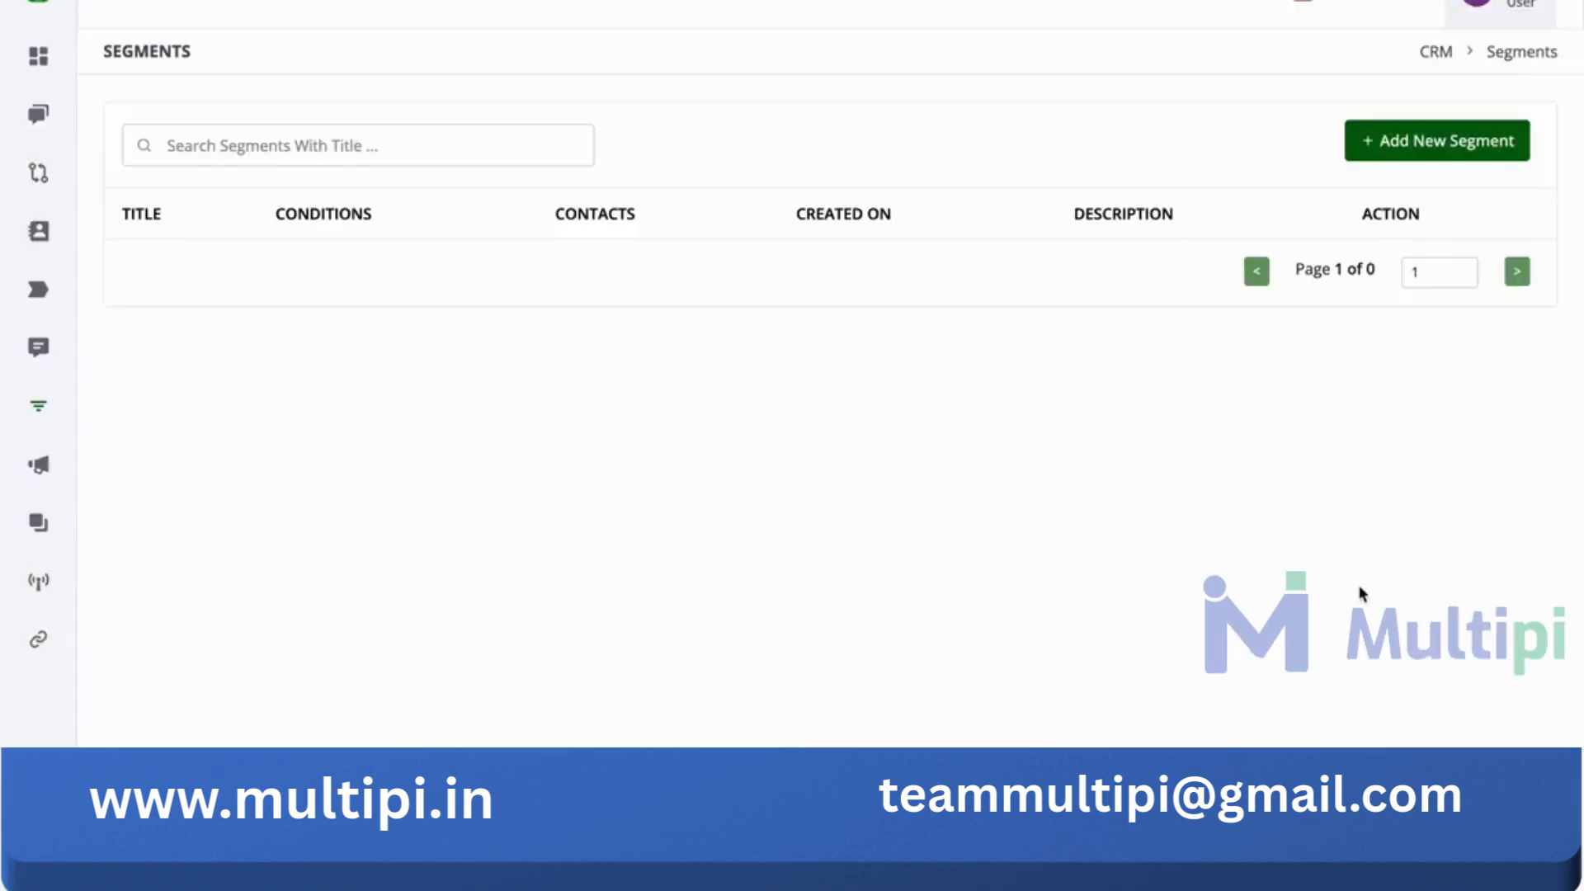
click(797, 551)
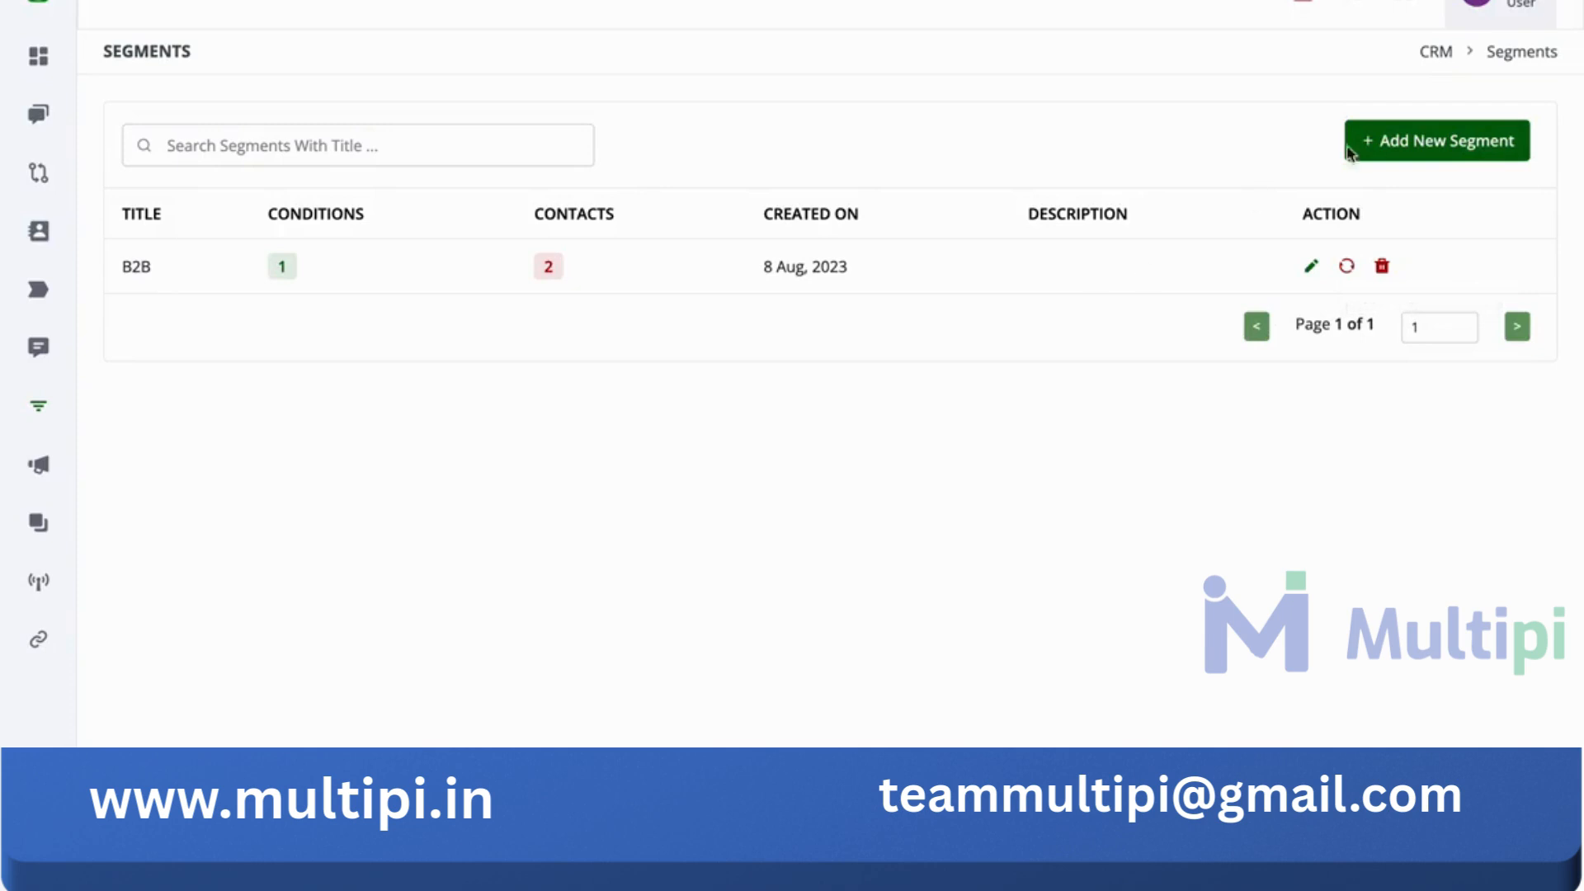
Start another new segment titled B2C.
click(1376, 144)
click(358, 365)
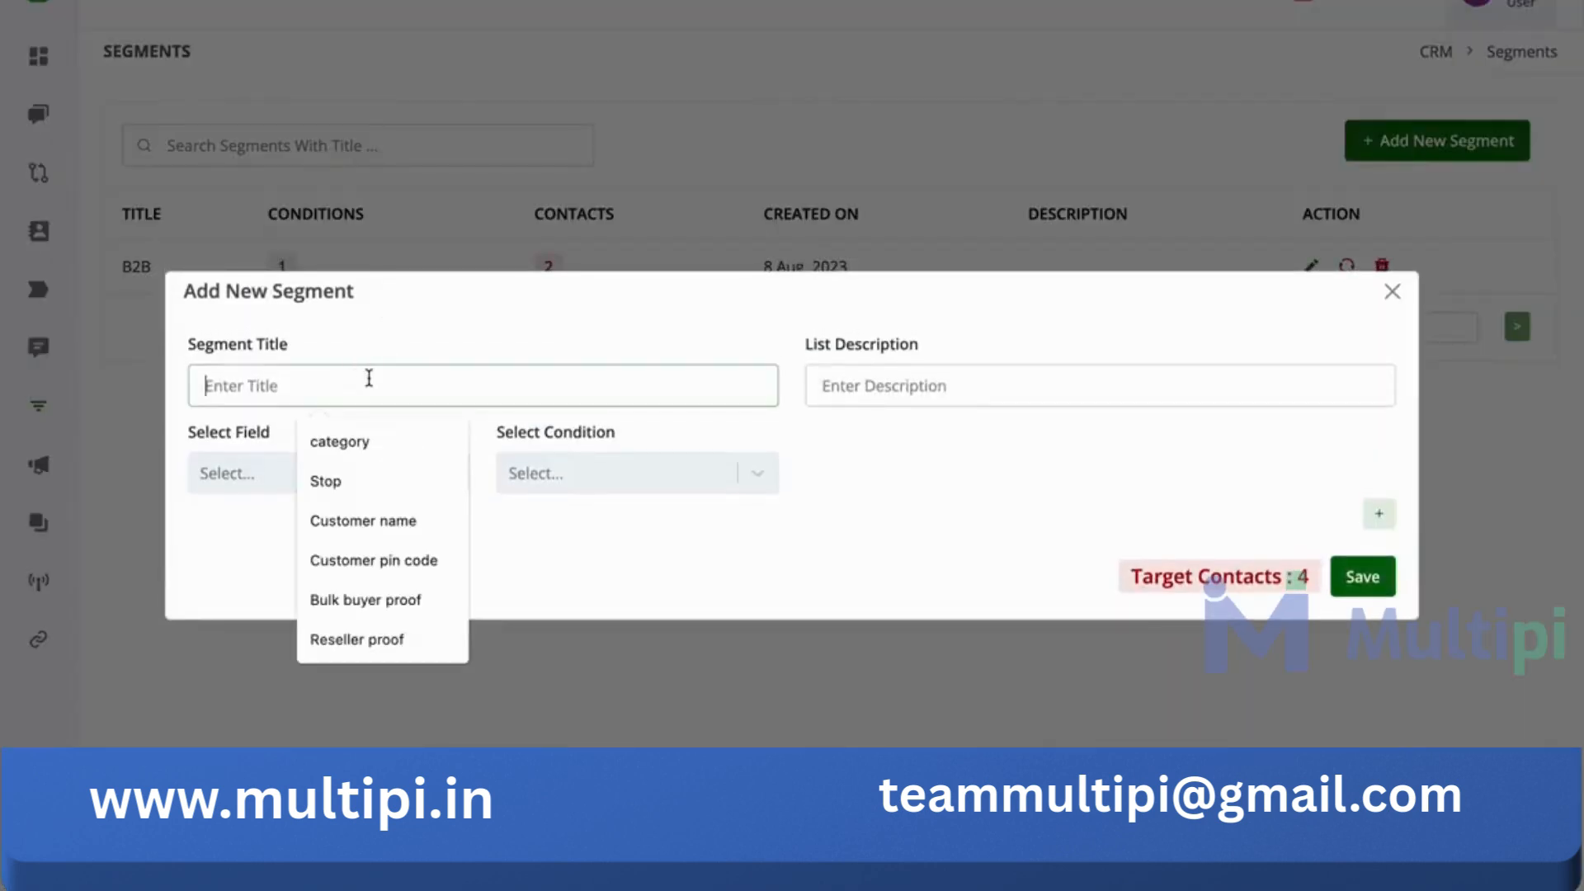
text(B2C)
Give the B2C segment the condition that category is B2C, and save the segment.
click(379, 479)
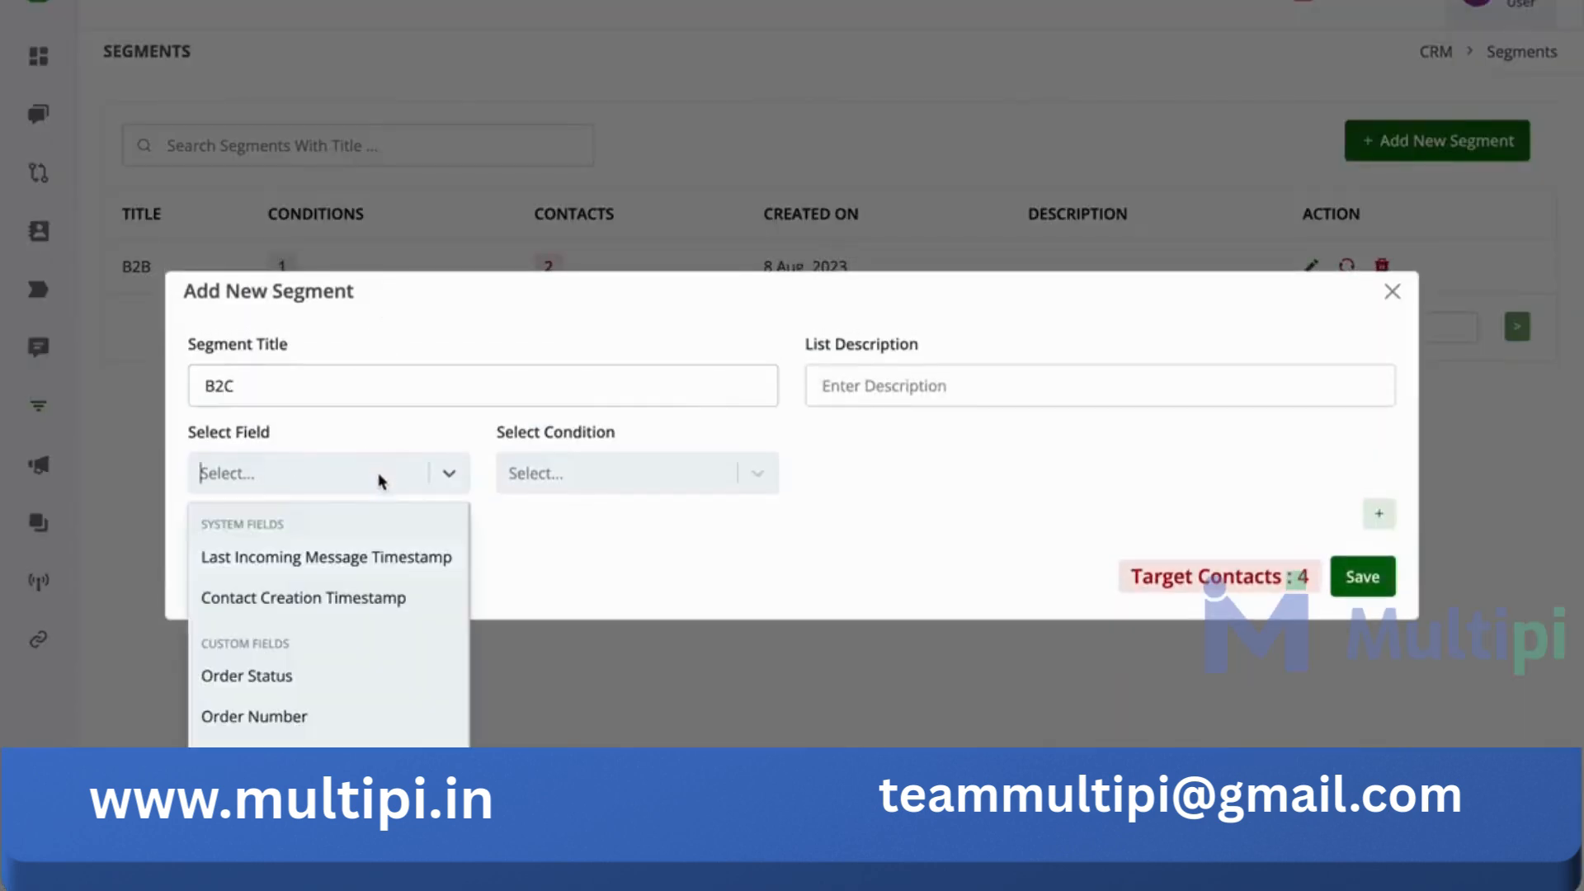
scroll(388, 768, down, 2)
click(387, 784)
click(622, 491)
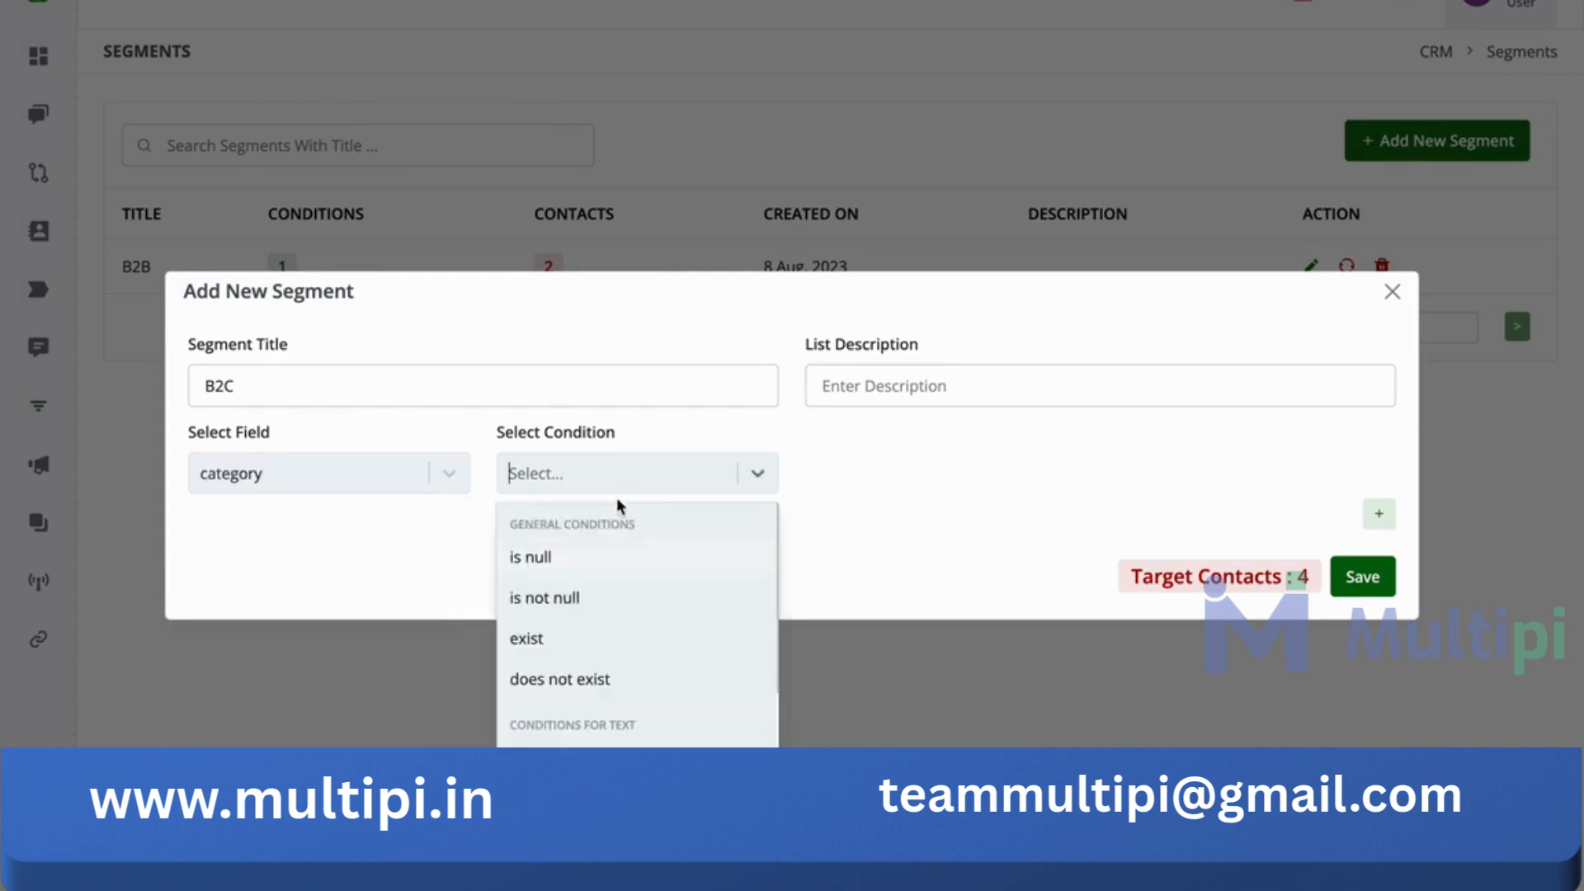
click(594, 767)
click(964, 472)
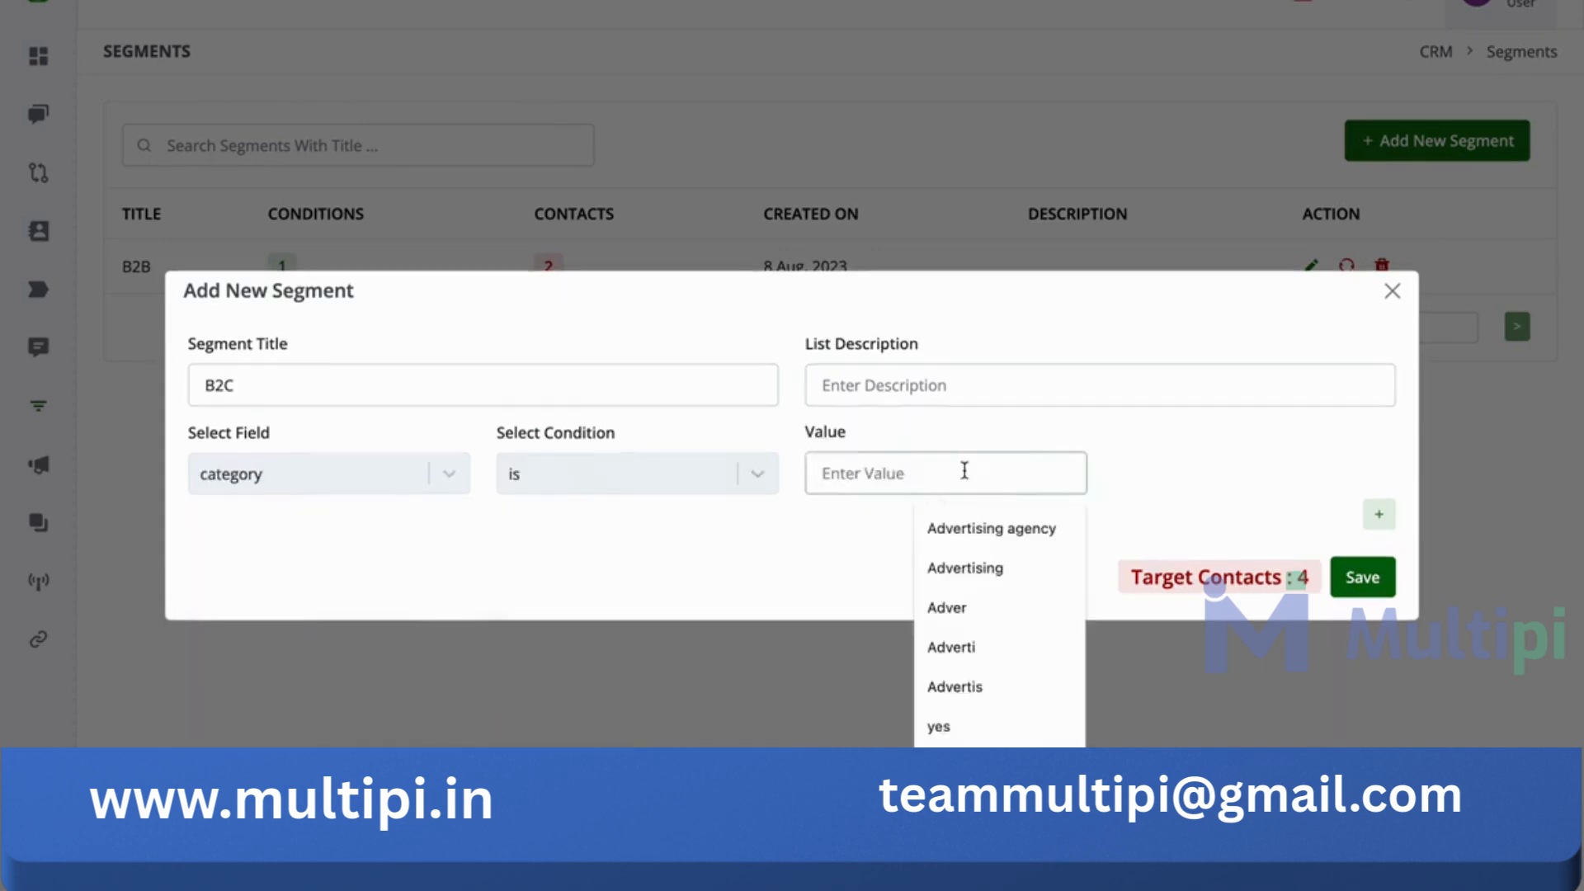
text(B2C)
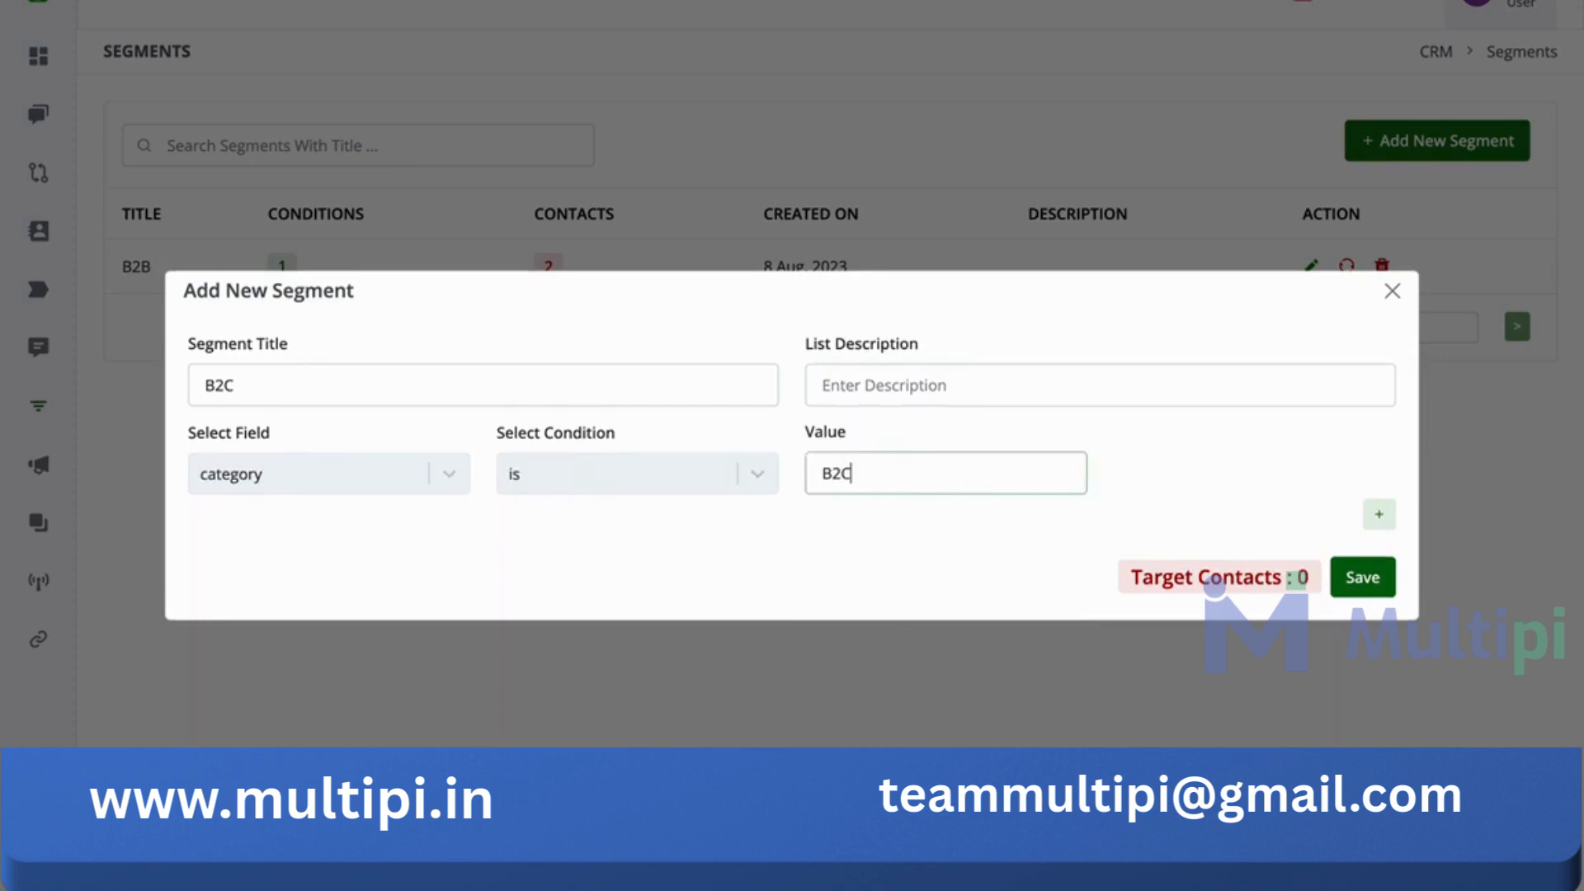
click(1376, 577)
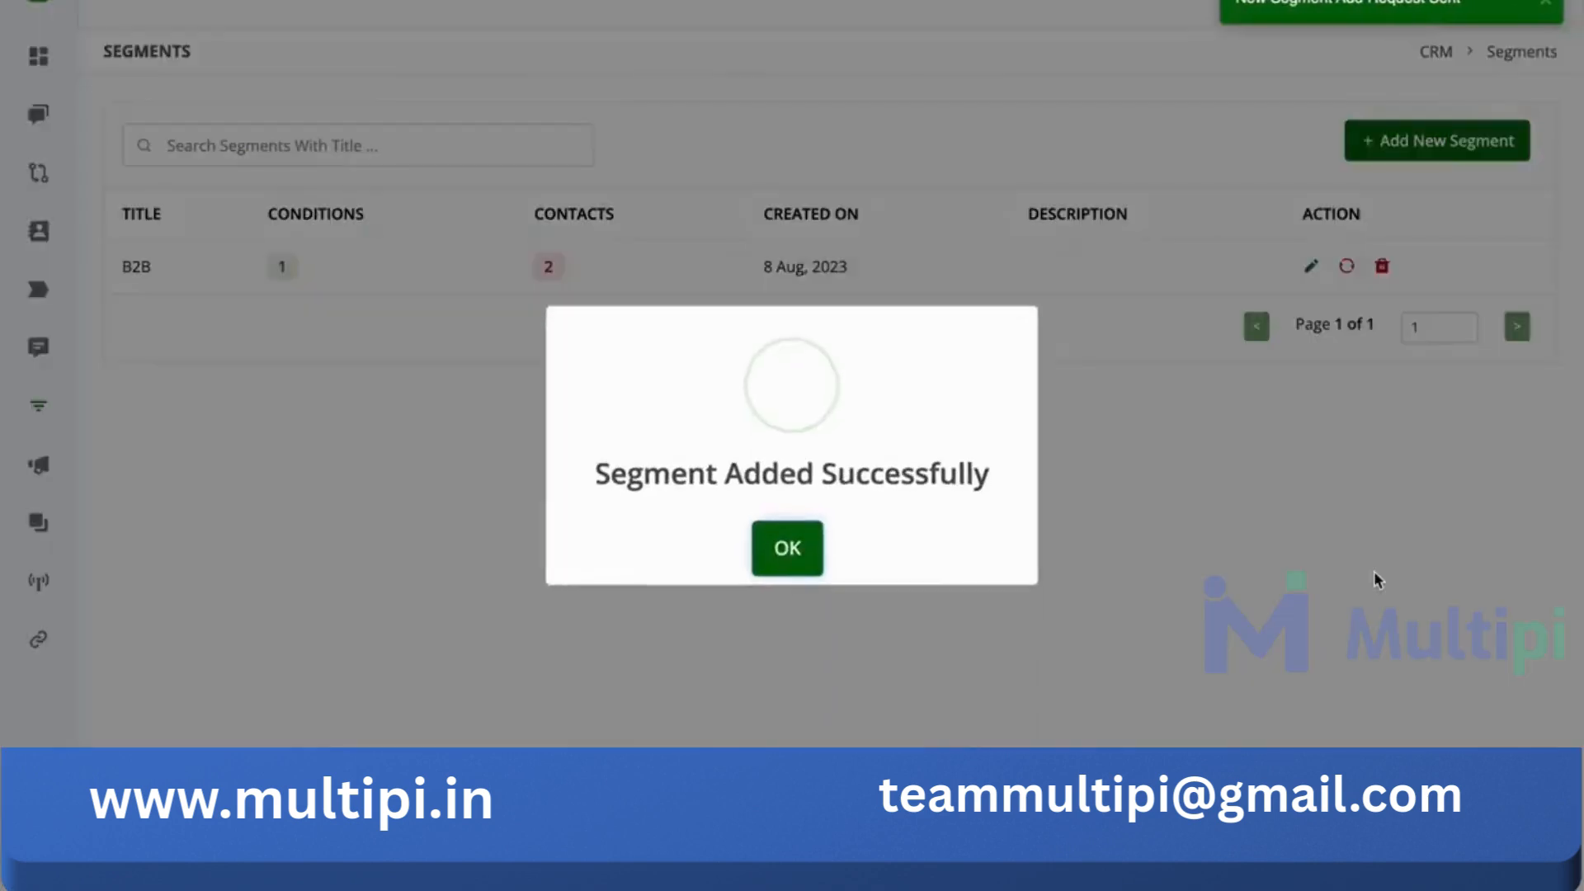
click(794, 555)
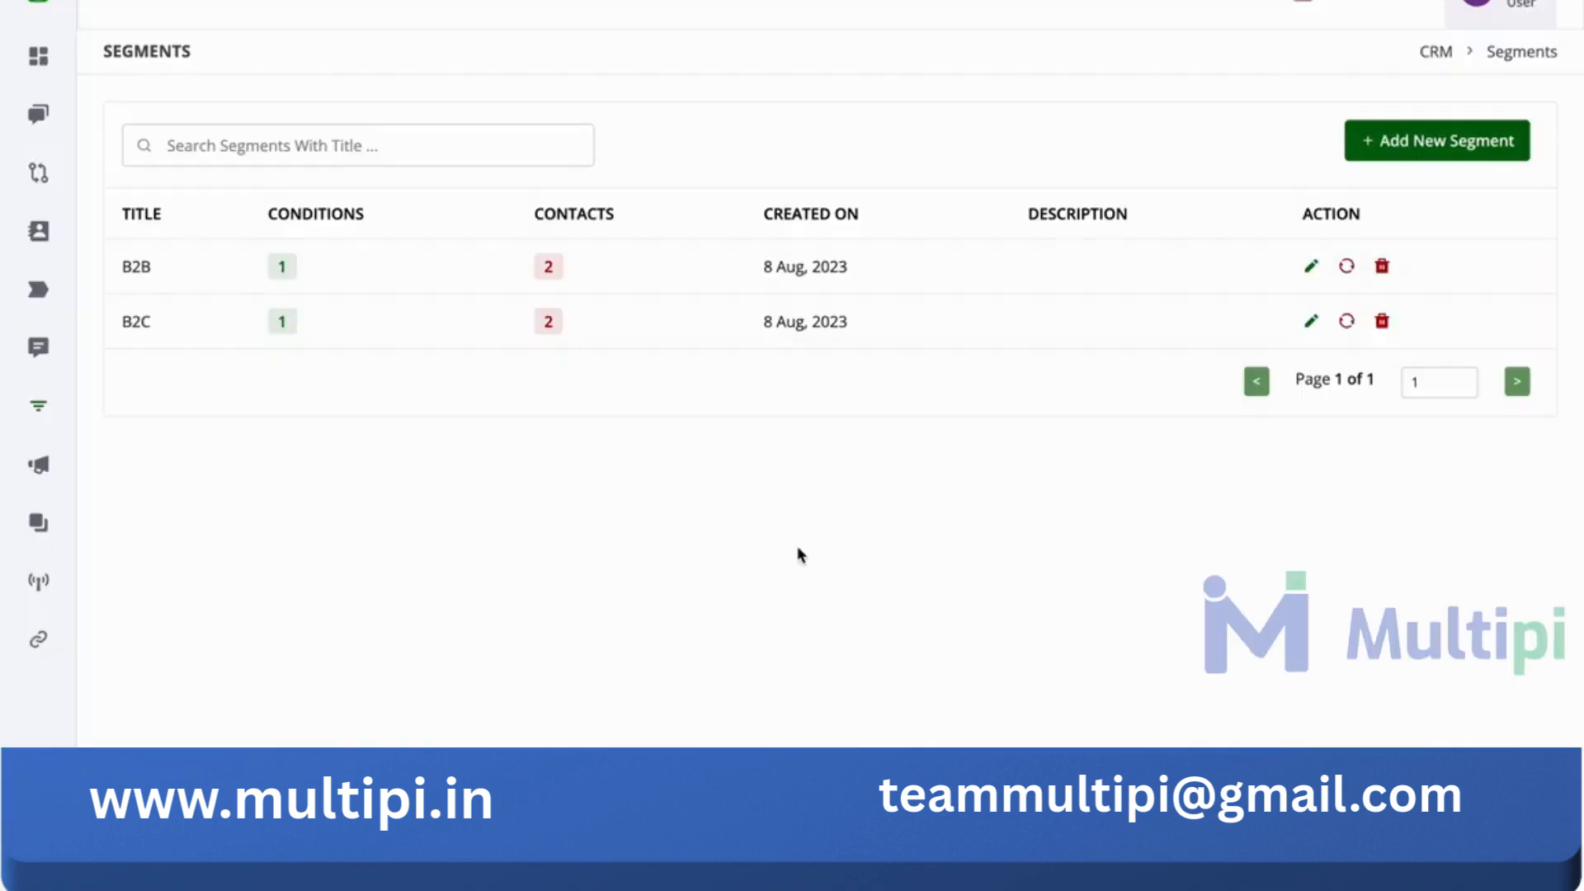
Start a third segment, leaving its title blank, with a first condition that category is B2B.
click(1405, 155)
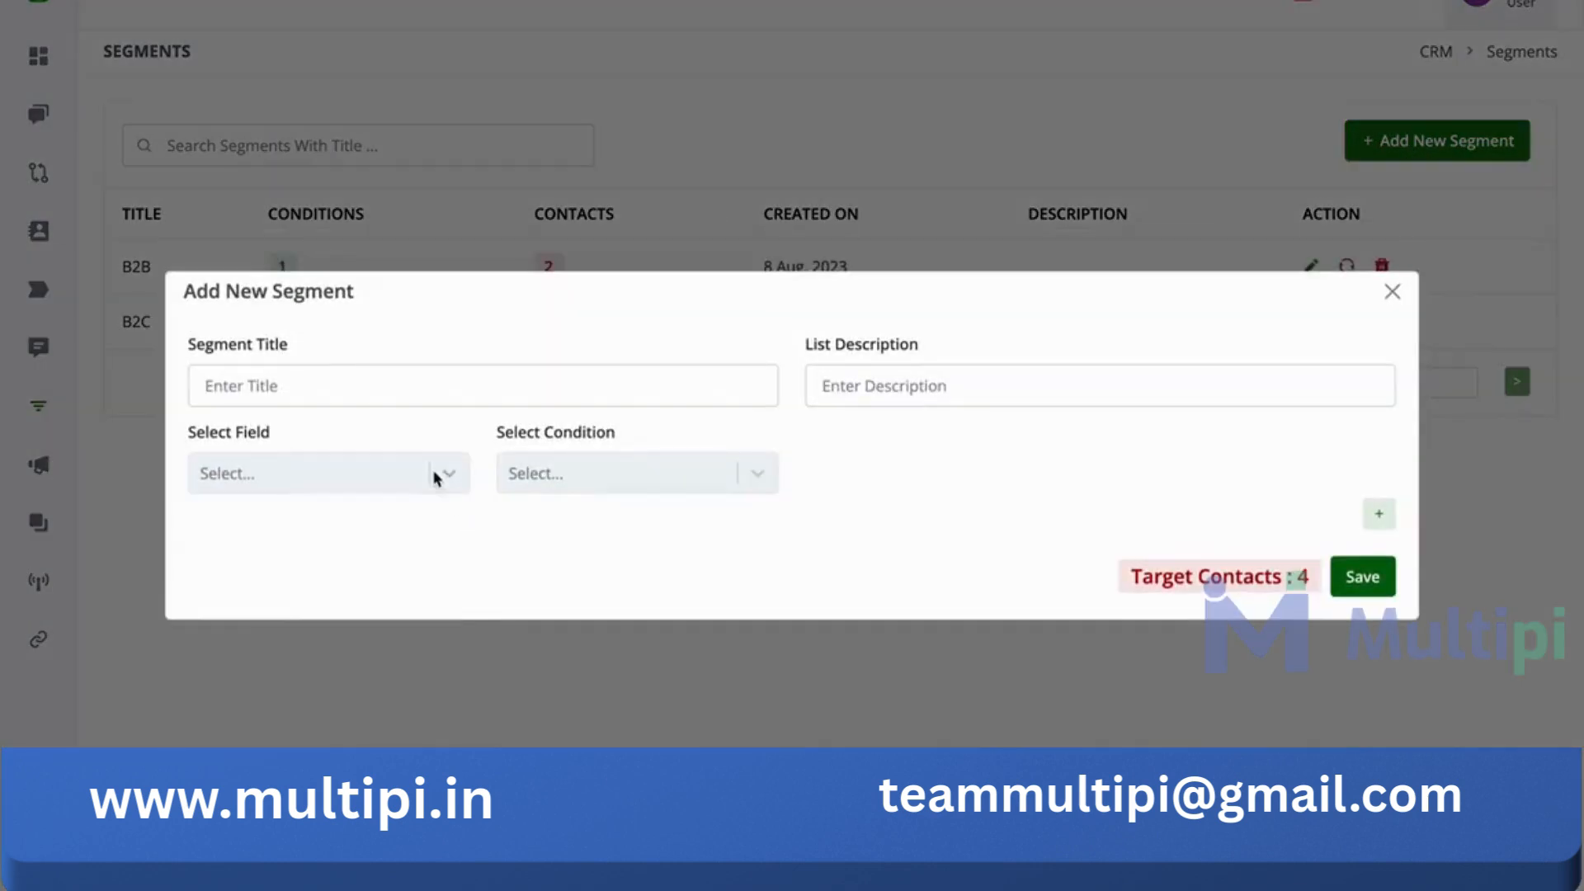
click(436, 477)
scroll(356, 693, down, 1)
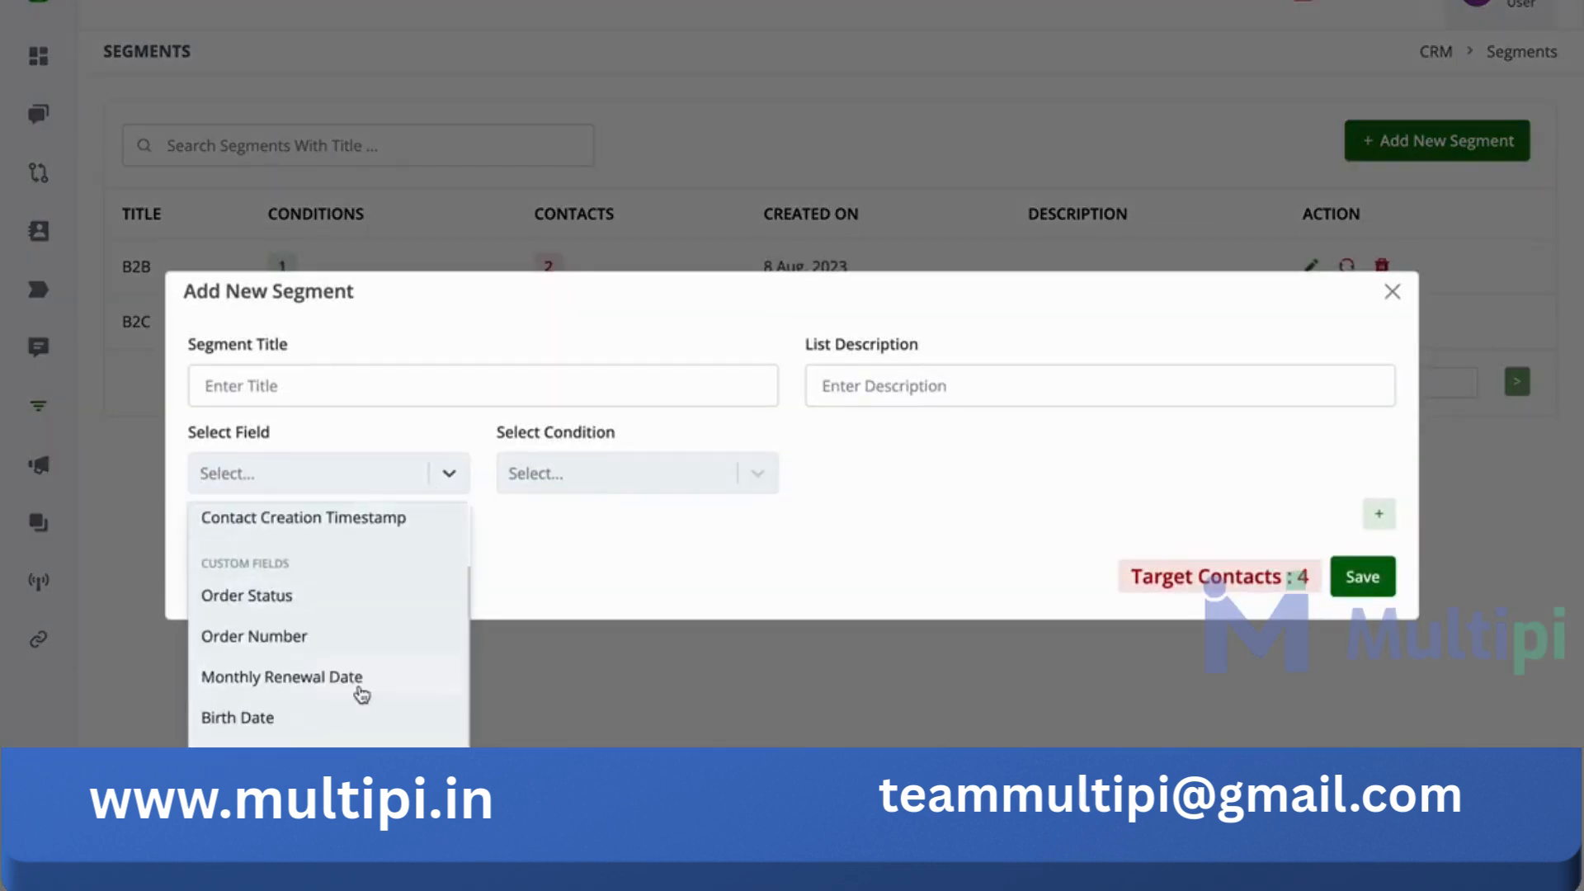
click(418, 683)
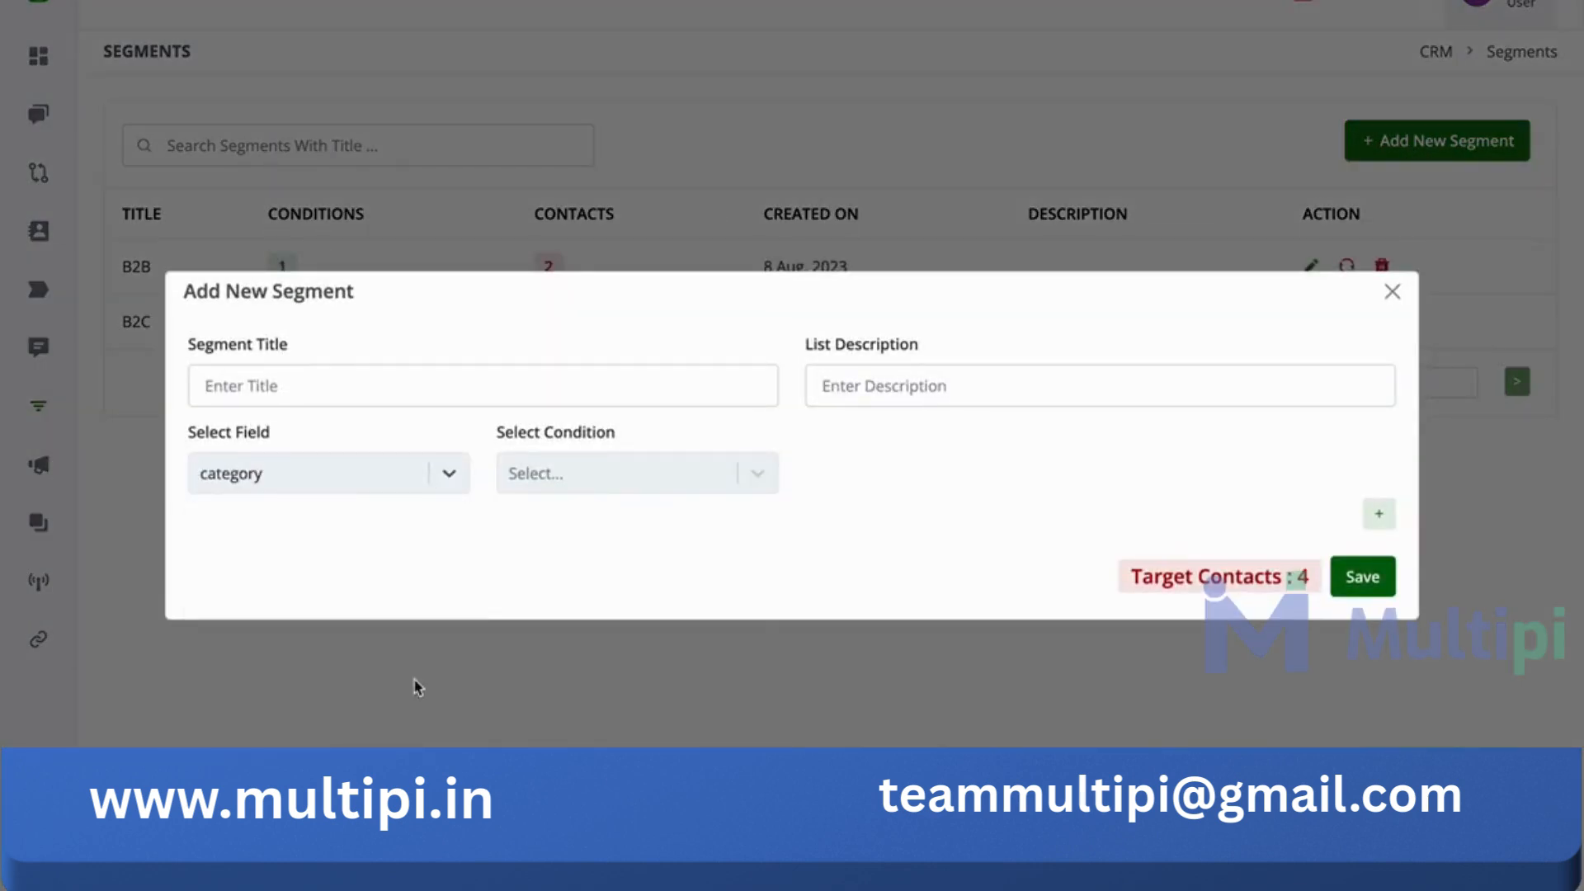
click(675, 483)
click(575, 747)
click(948, 472)
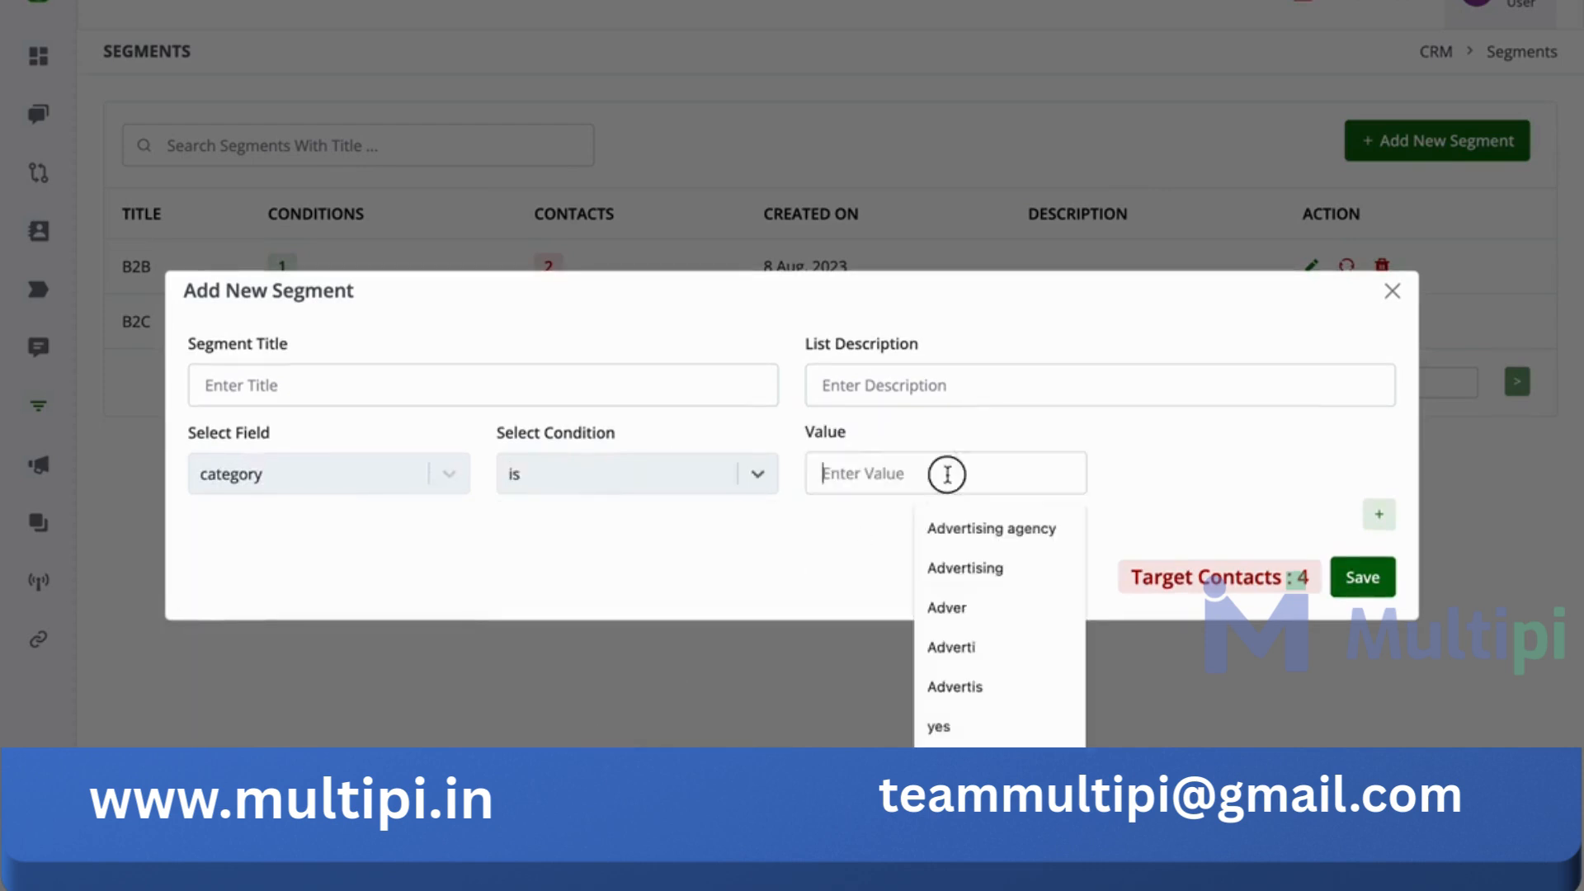
text(B2b)
click(941, 528)
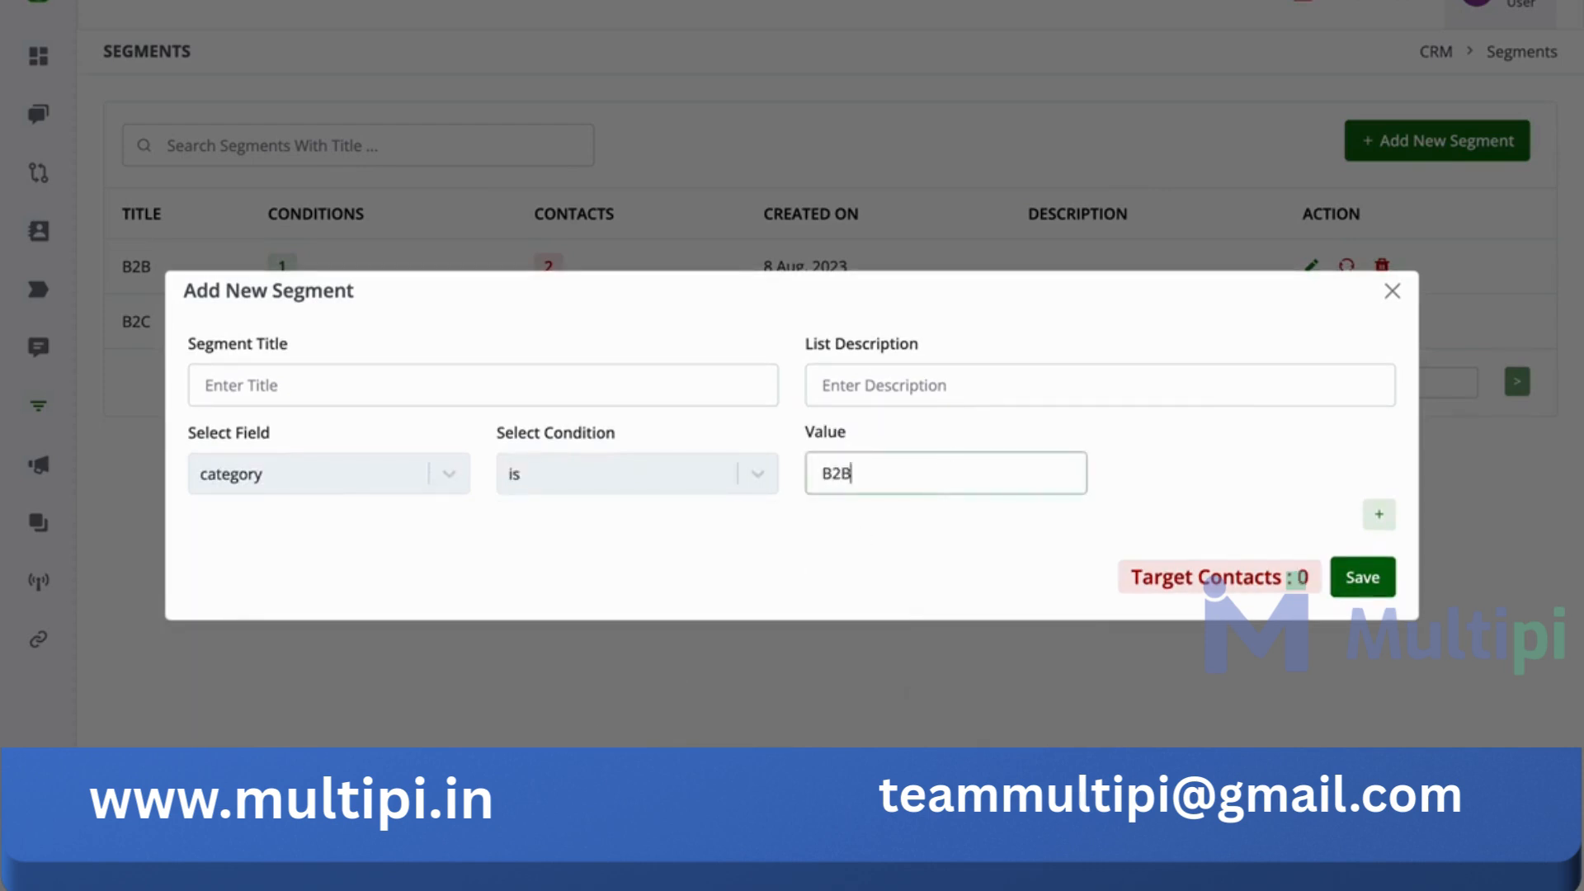
Add a second condition row to the new segment, try the AND operator, and set the operator to OR.
click(1379, 514)
click(283, 535)
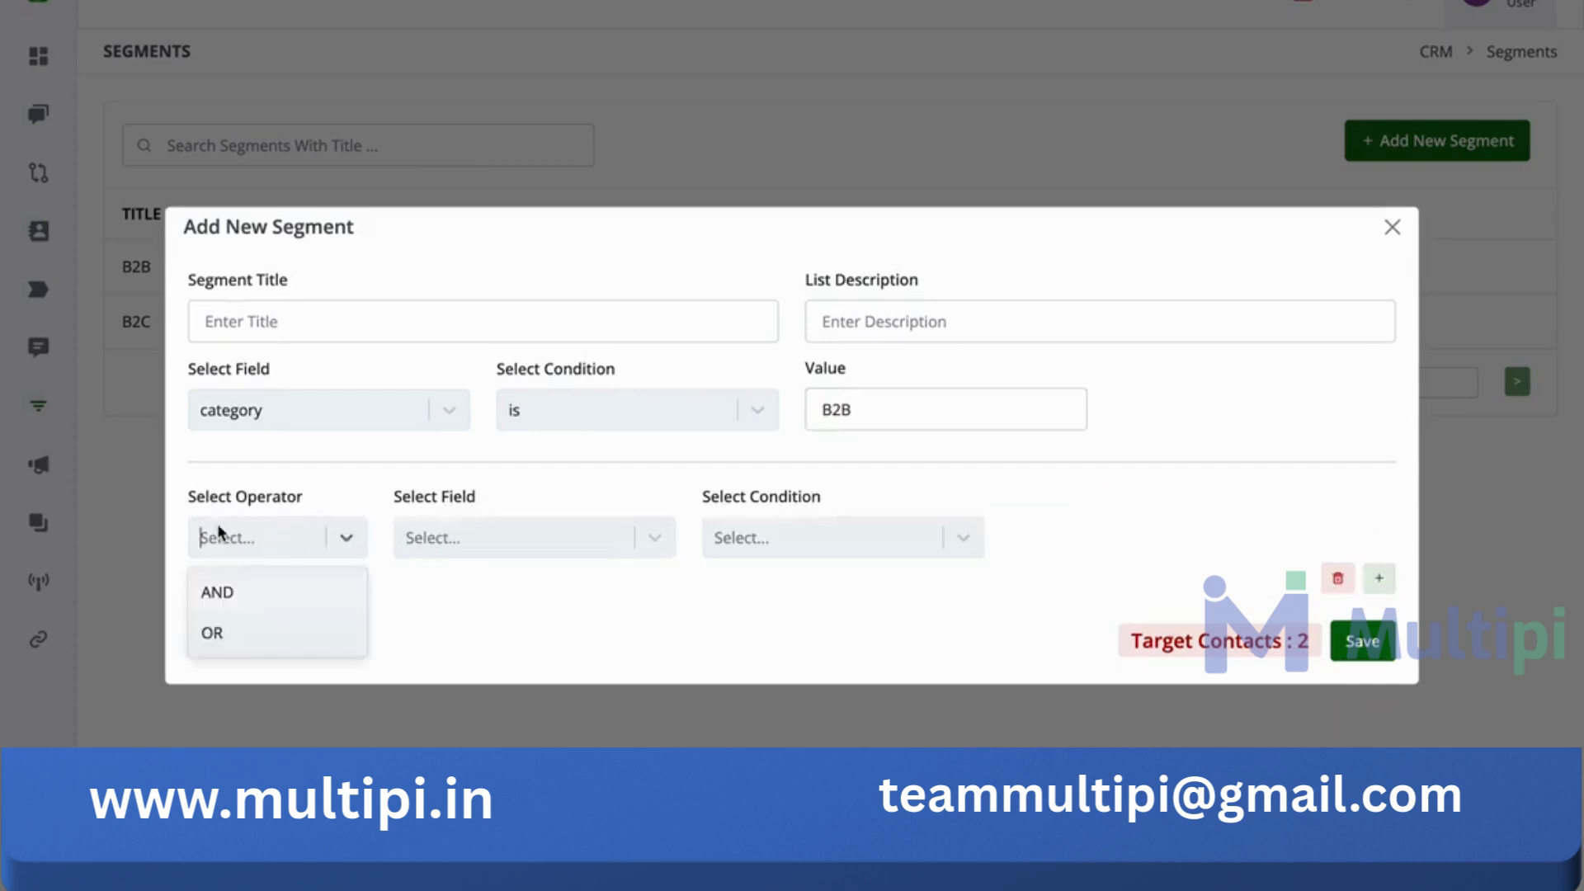
click(259, 594)
click(499, 545)
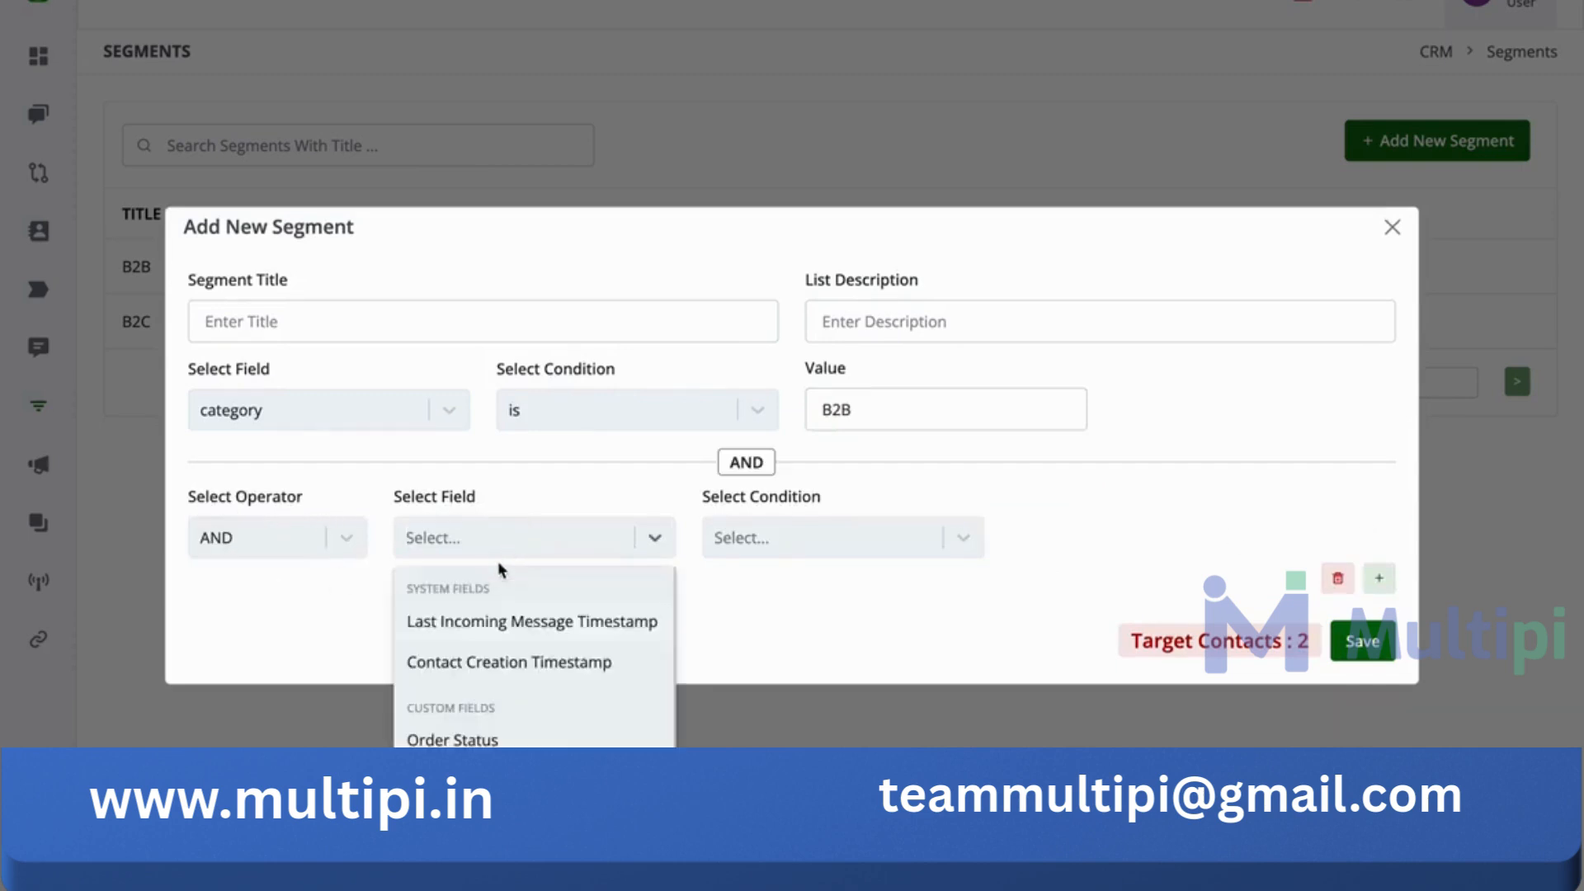
click(276, 537)
click(275, 641)
Set the segment's second condition to category is B2C.
click(495, 548)
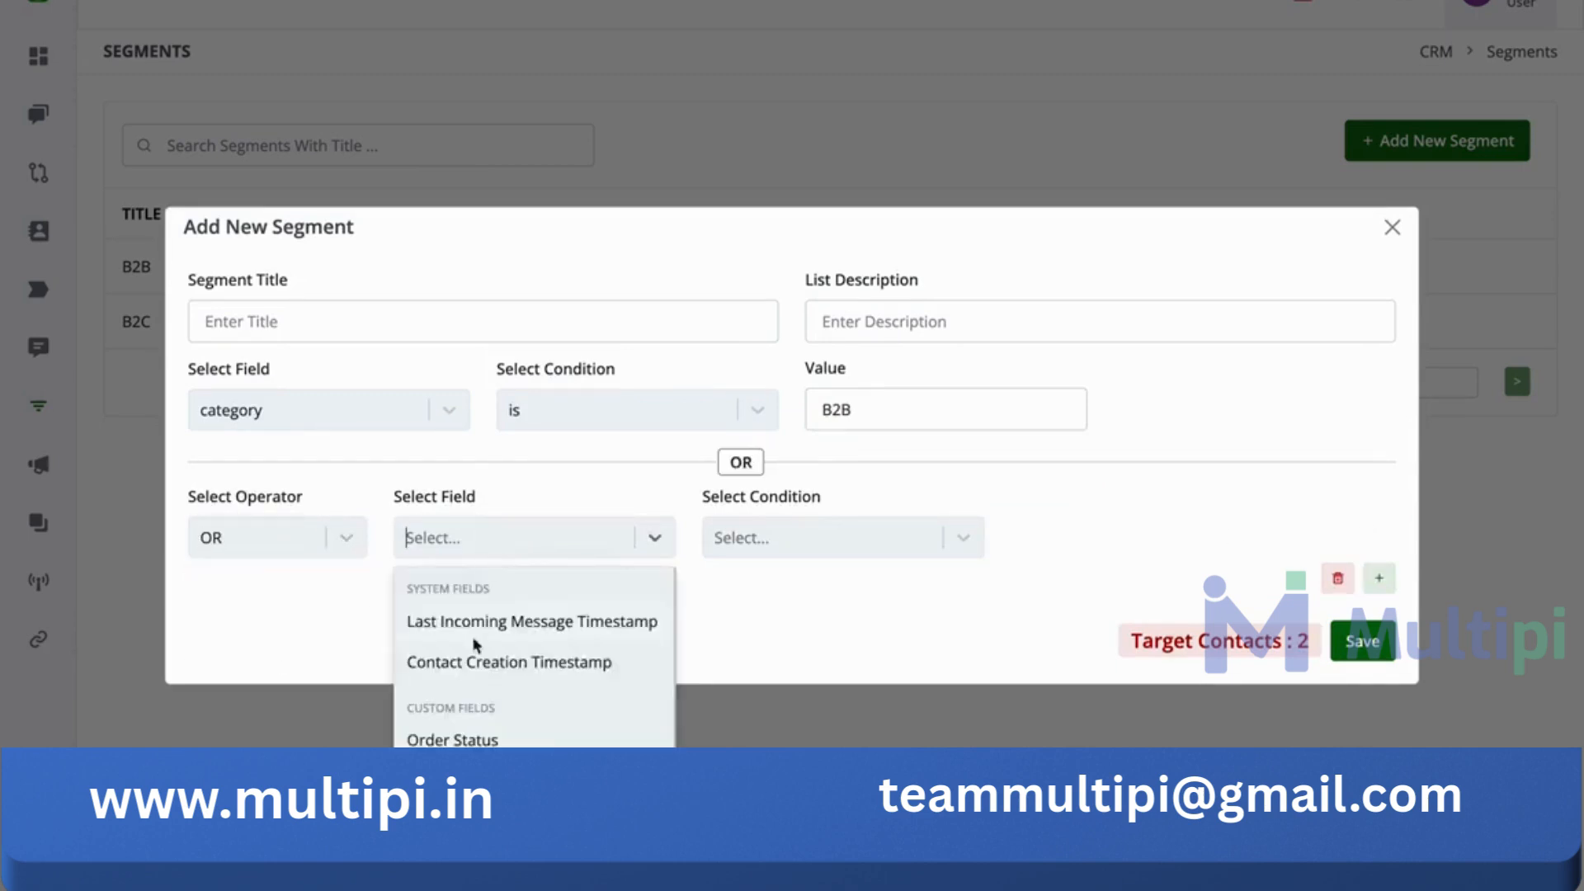
scroll(476, 646, down, 3)
click(477, 660)
click(749, 544)
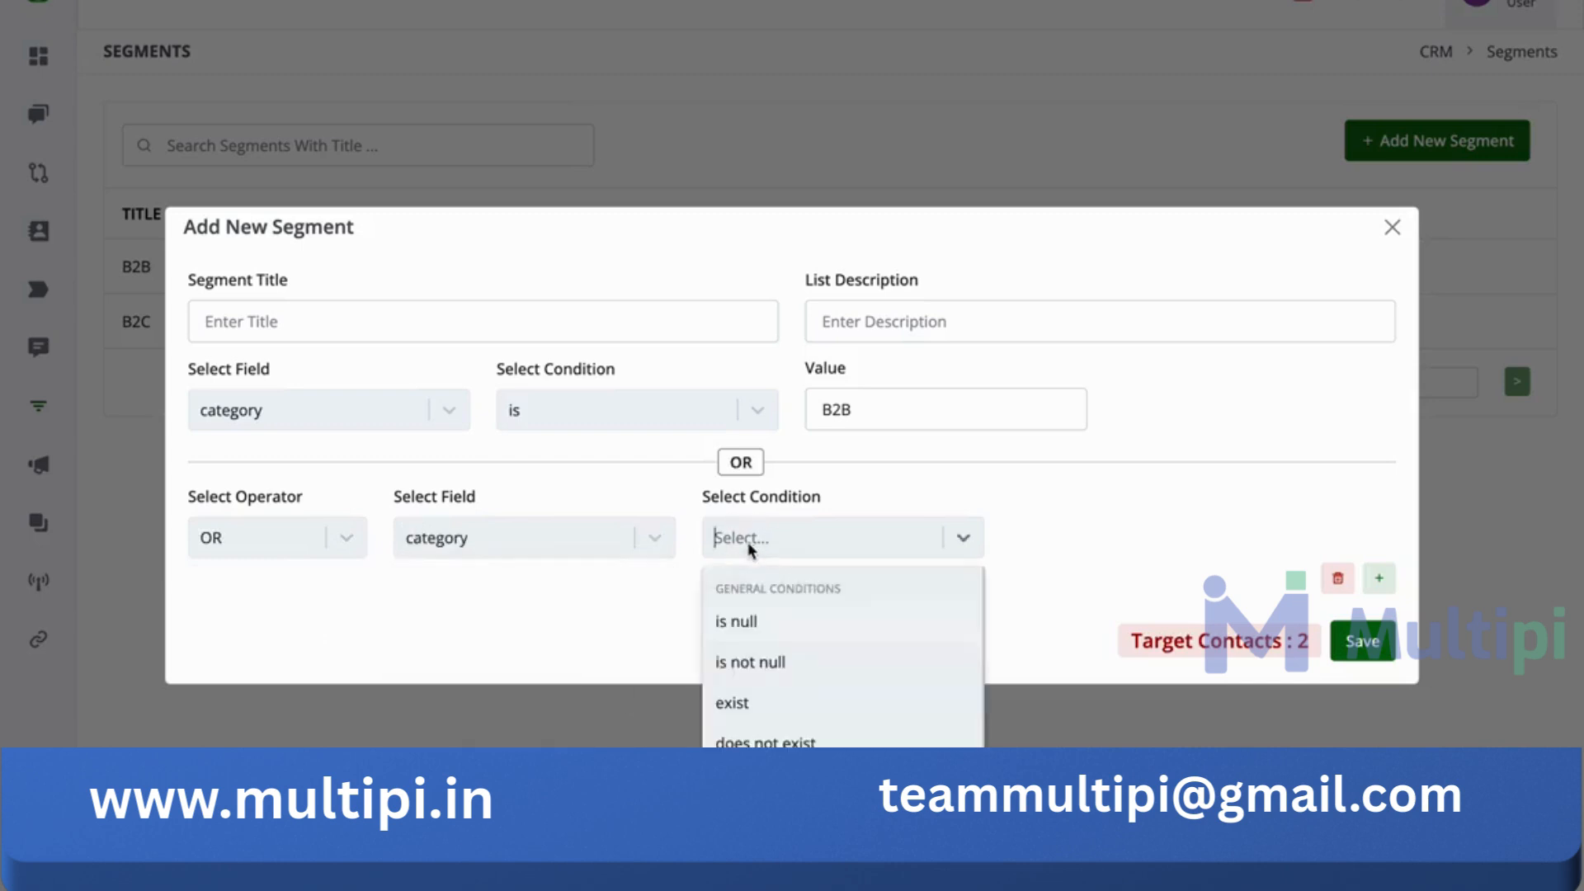
click(766, 817)
click(1081, 523)
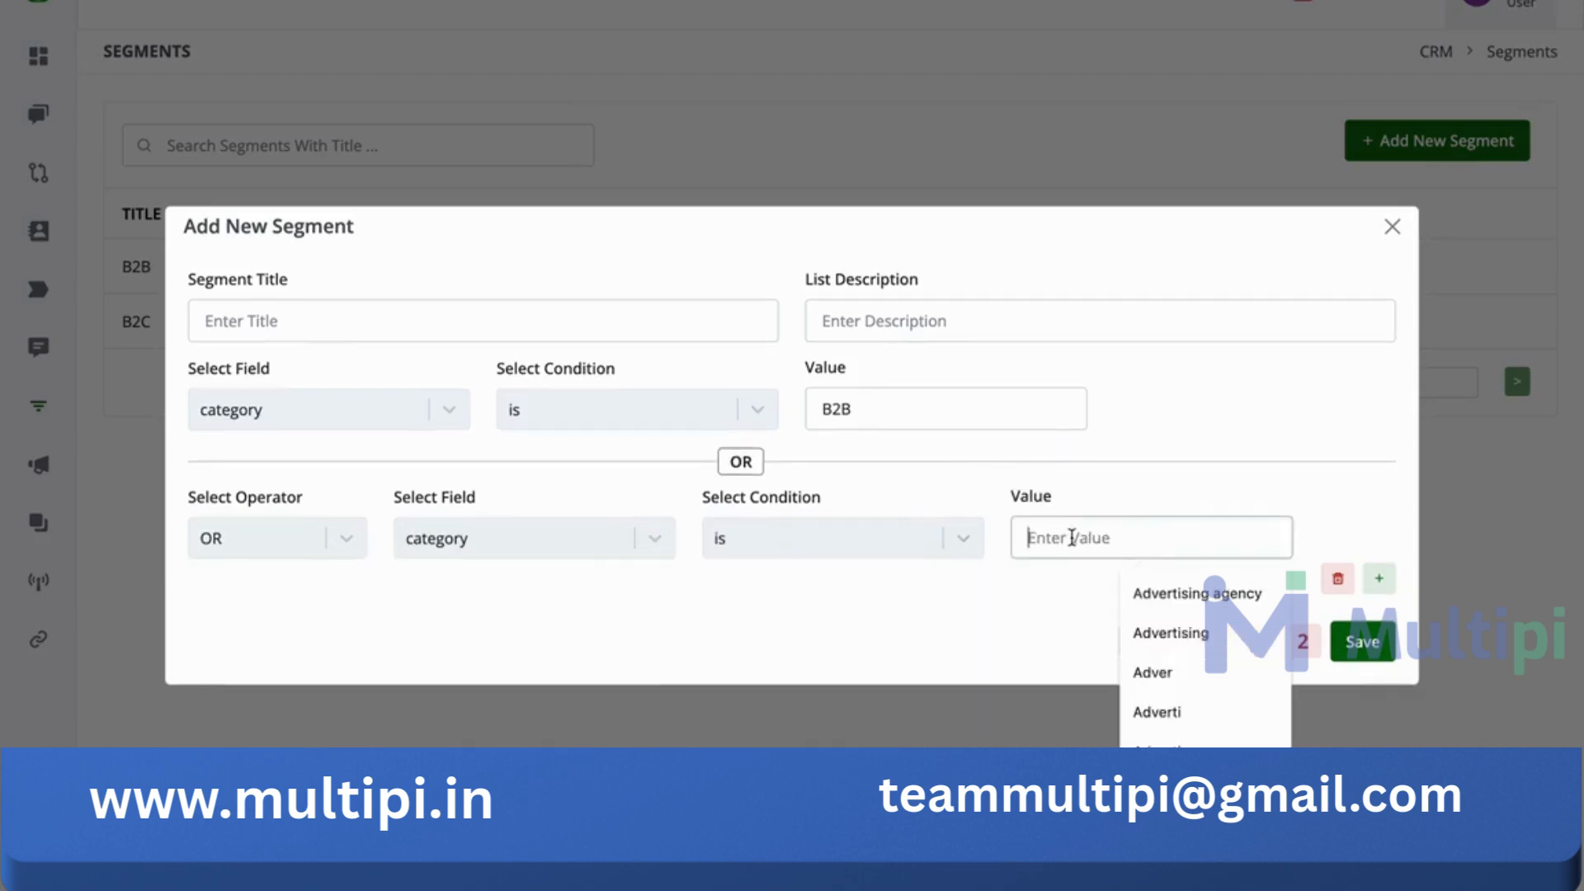
text(B2C)
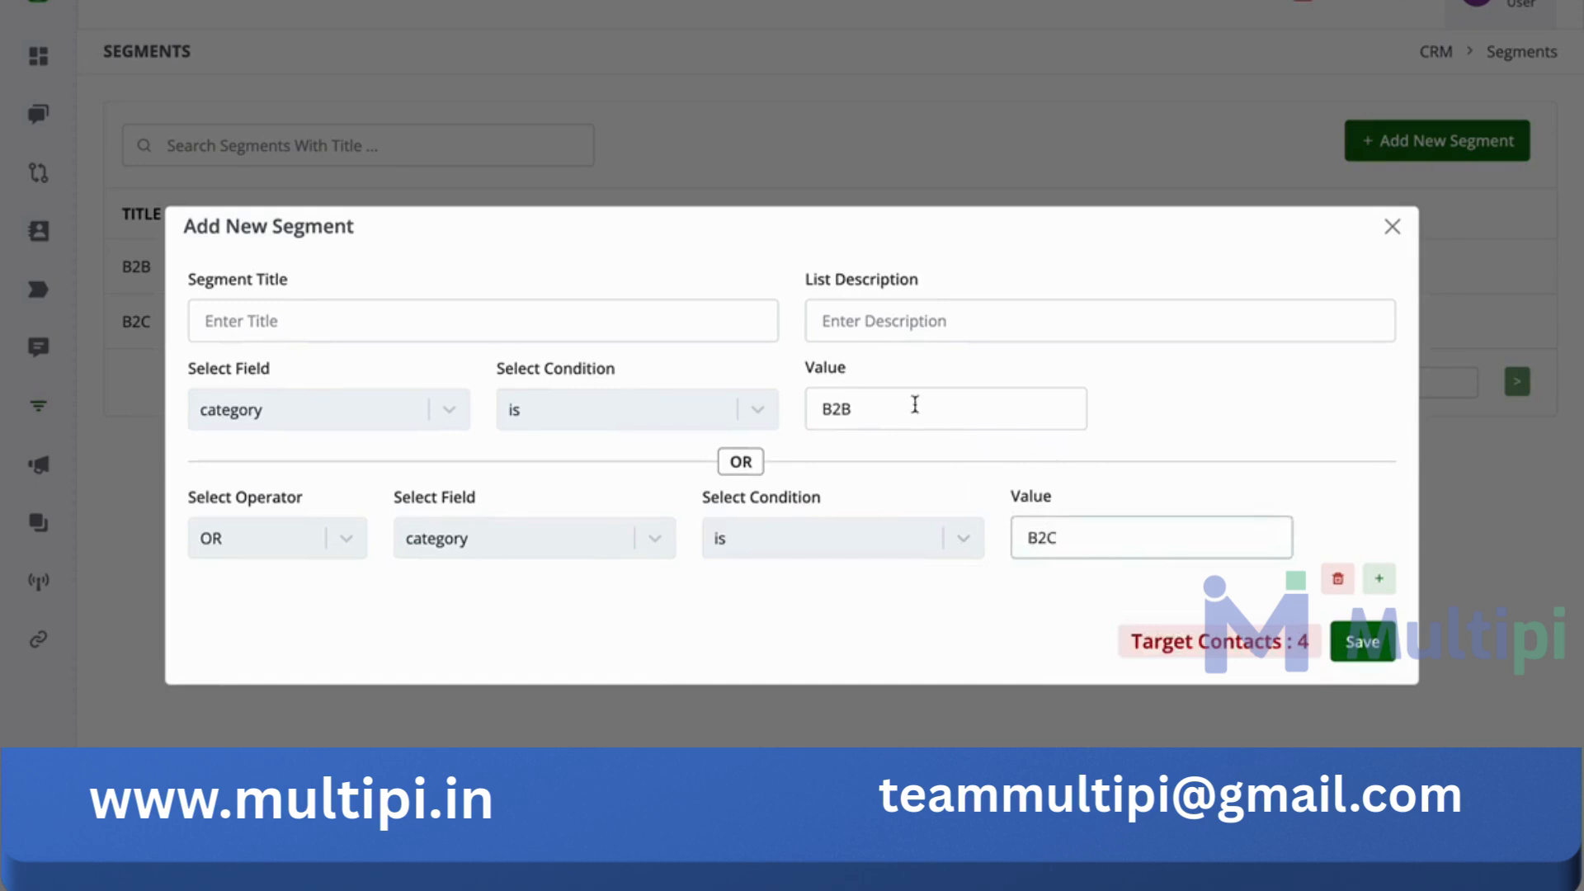
click(1056, 613)
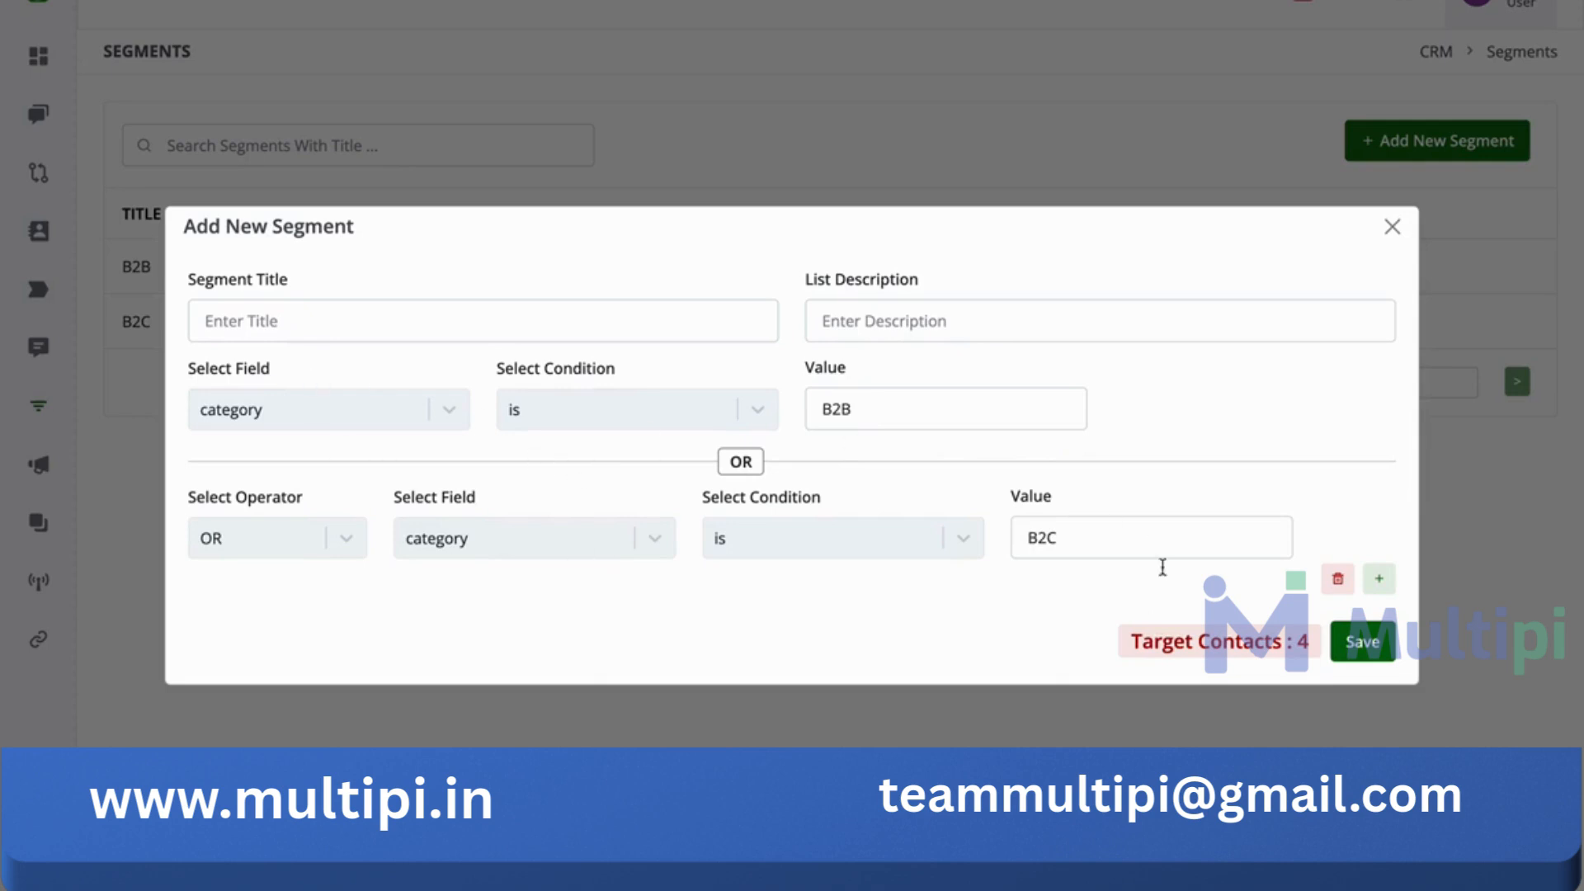
Title the two-condition segment "B2B and B2C" and save it.
click(292, 323)
click(292, 322)
text(B2)
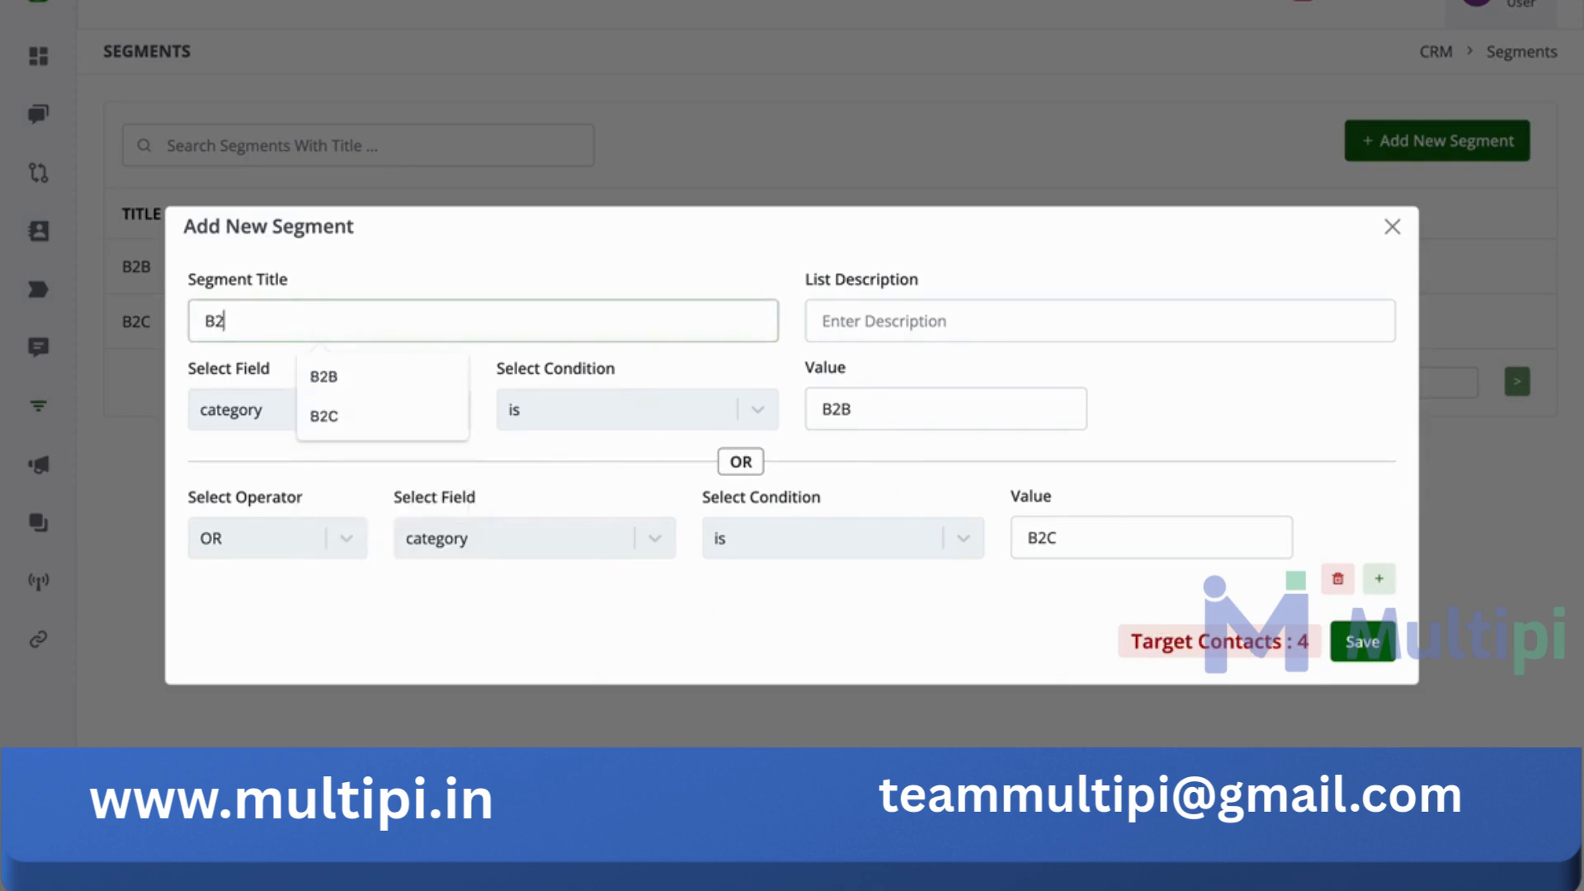
text(B and B2C)
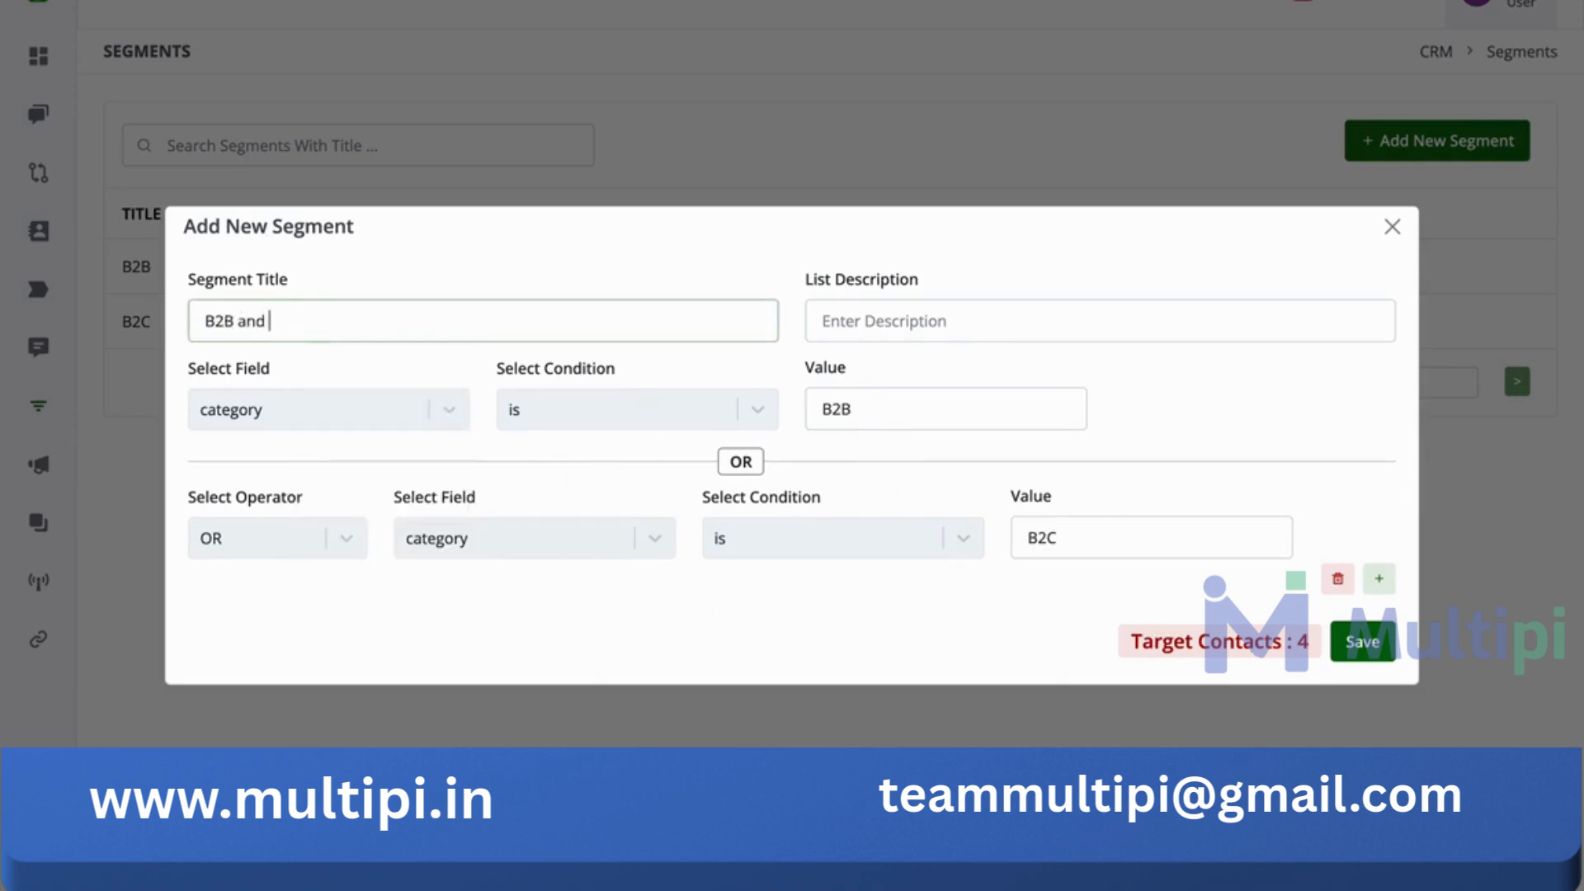
click(1362, 642)
click(789, 550)
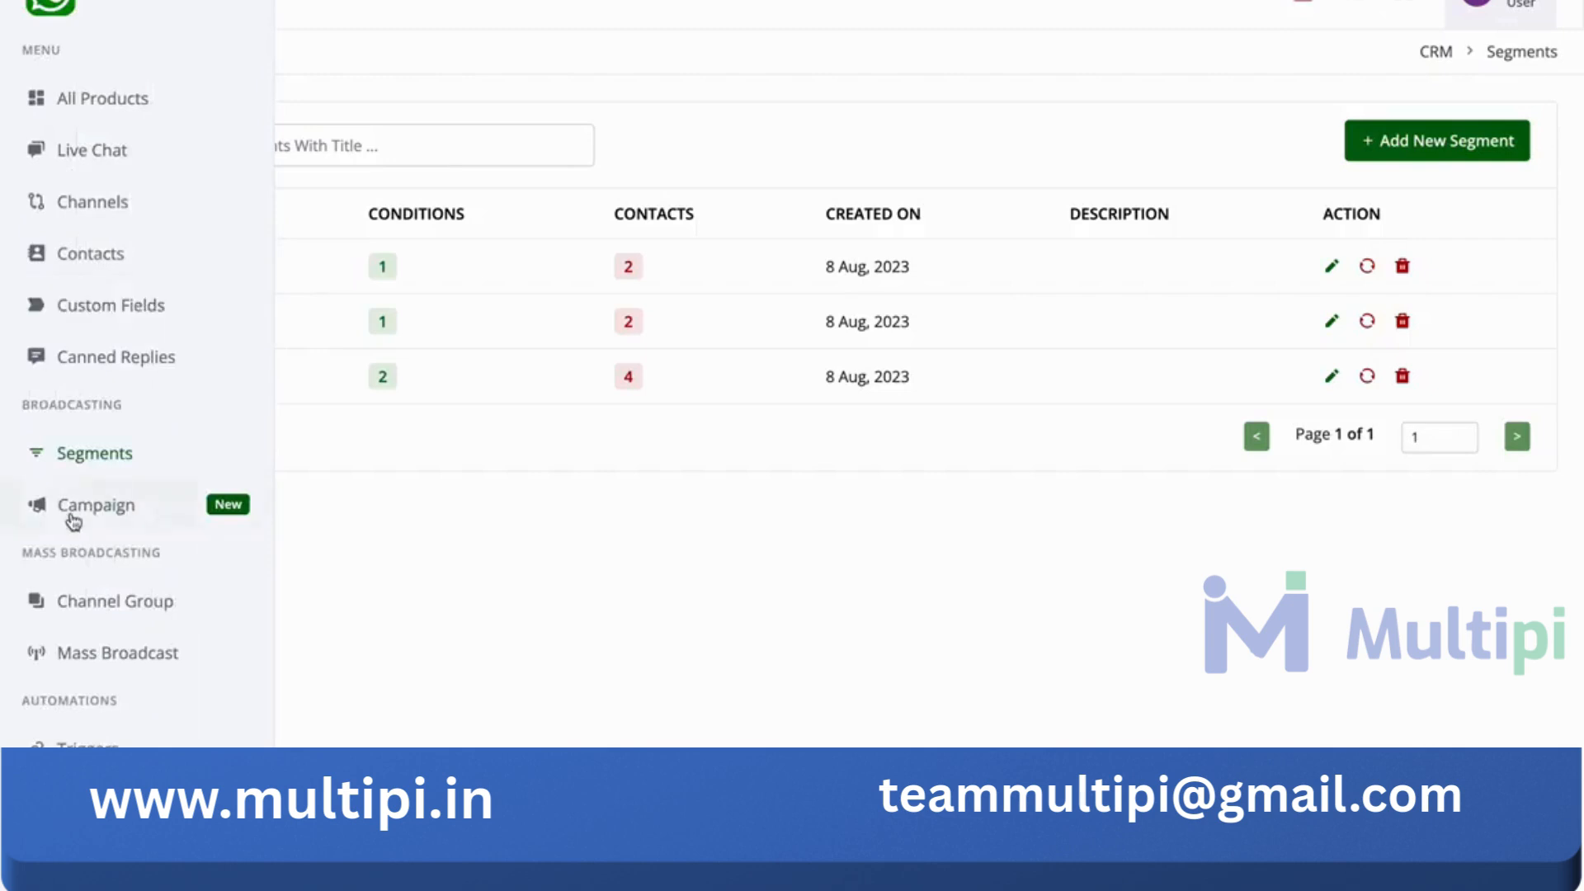
Create a new campaign named "Test", keeping the immediate campaign type.
click(71, 510)
click(1419, 141)
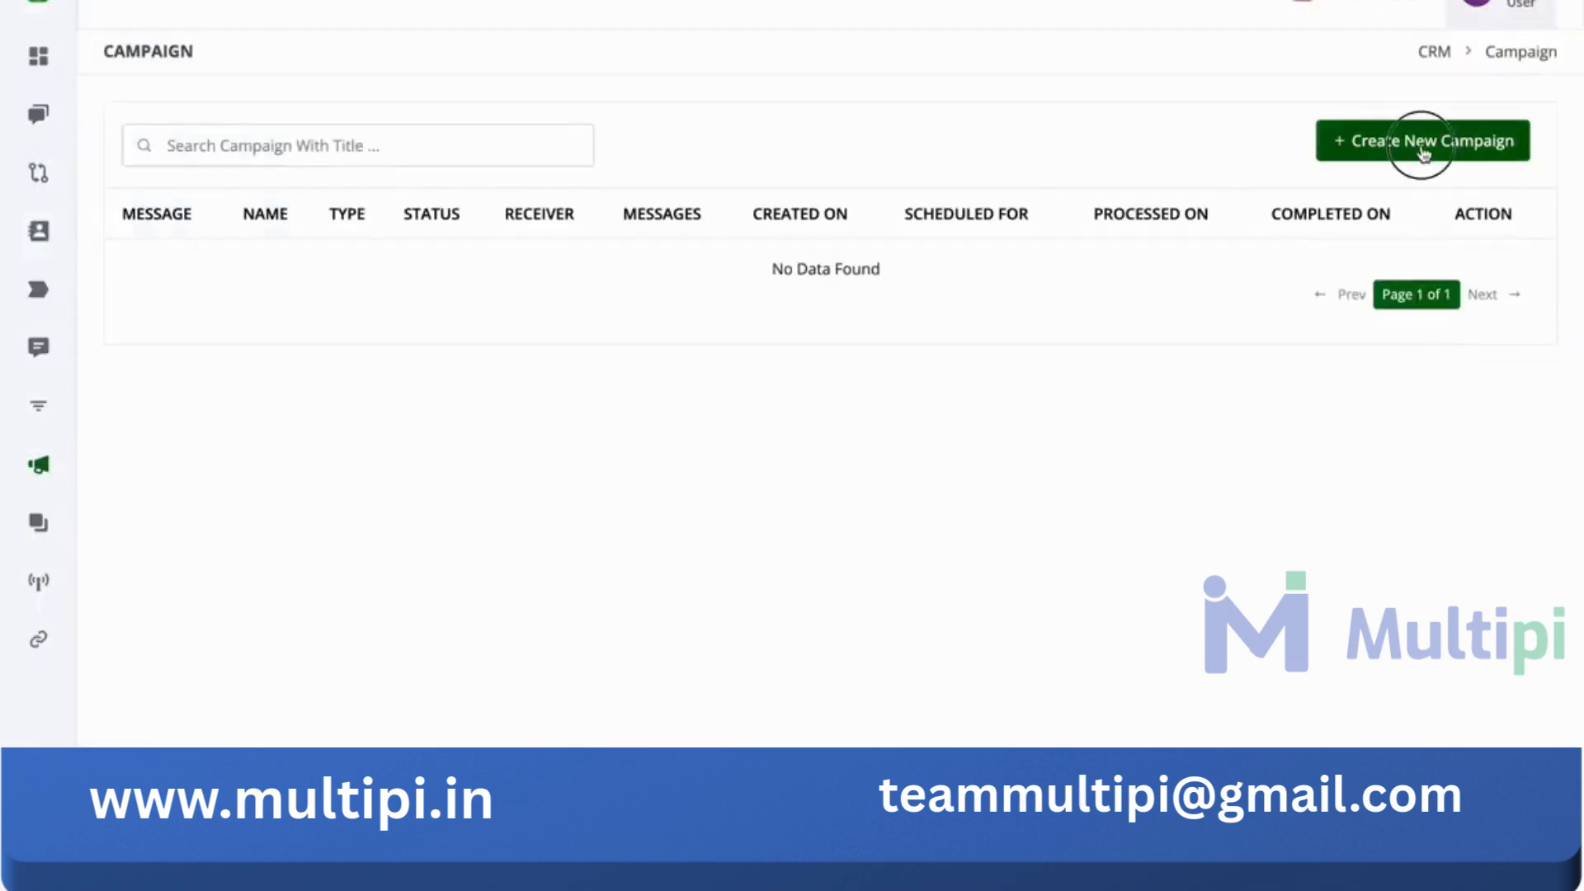
click(649, 141)
text(Te)
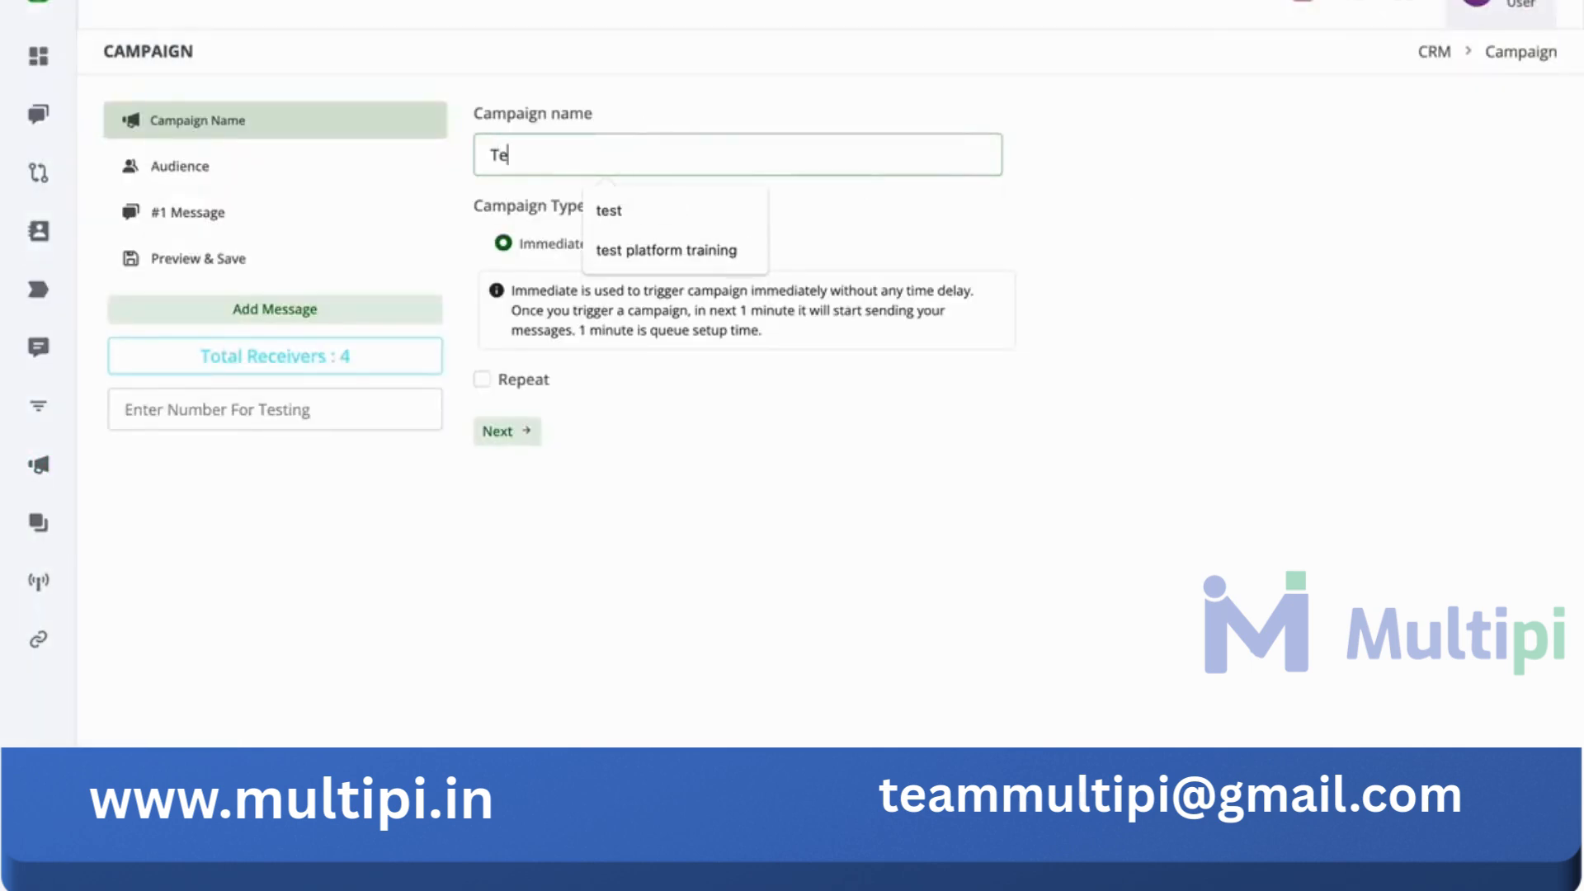
text(st)
click(766, 446)
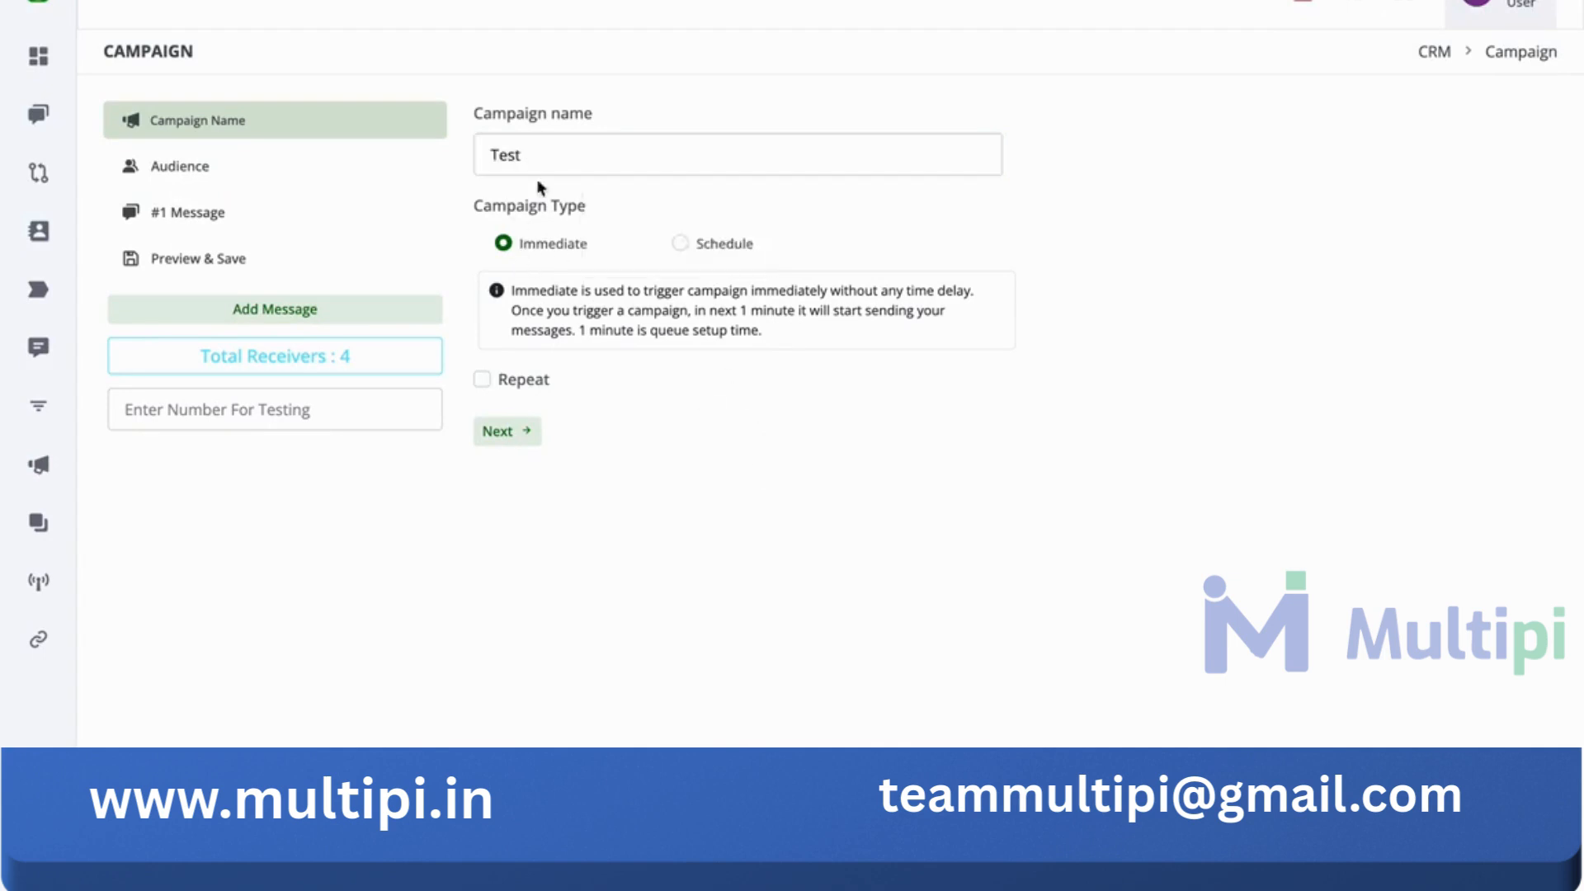
Set the campaign audience to segmented and load the conditions of the B2C segment.
click(272, 165)
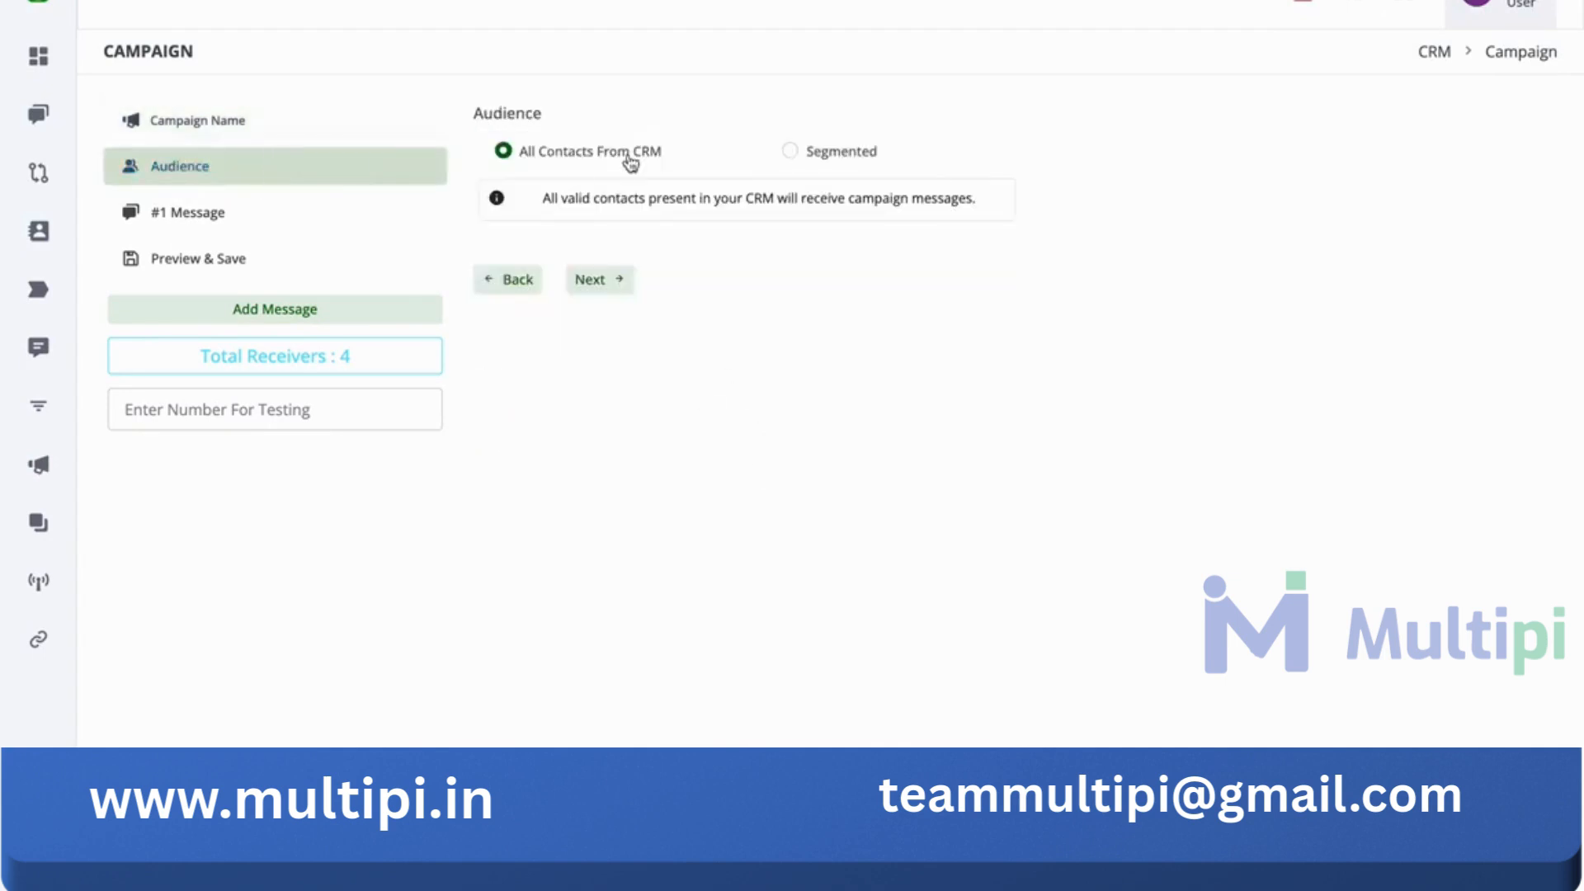
click(831, 161)
click(687, 340)
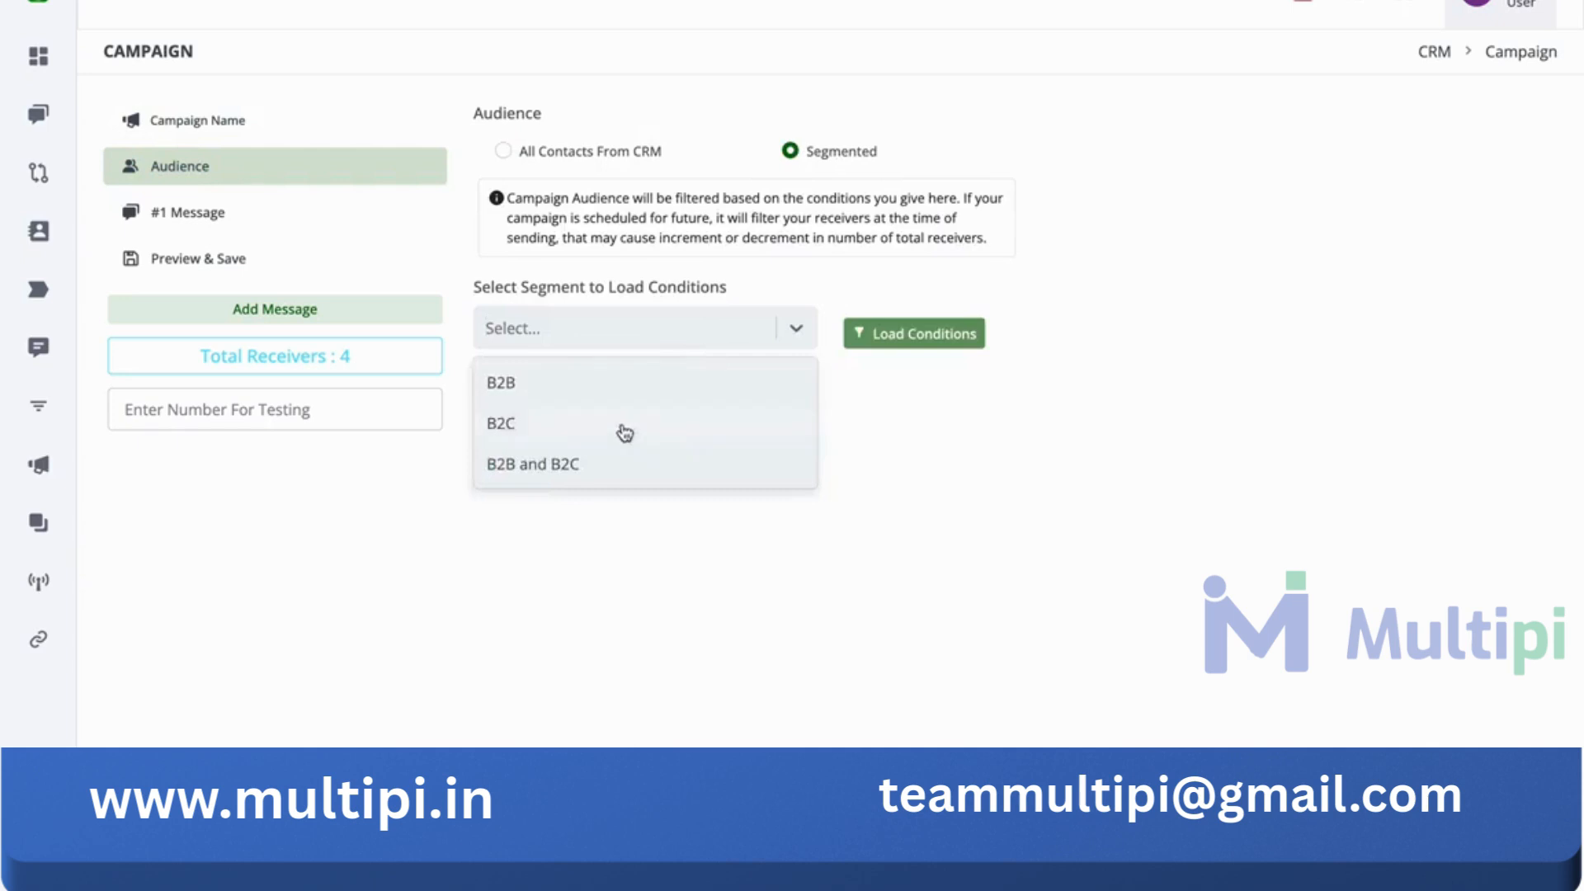
click(582, 425)
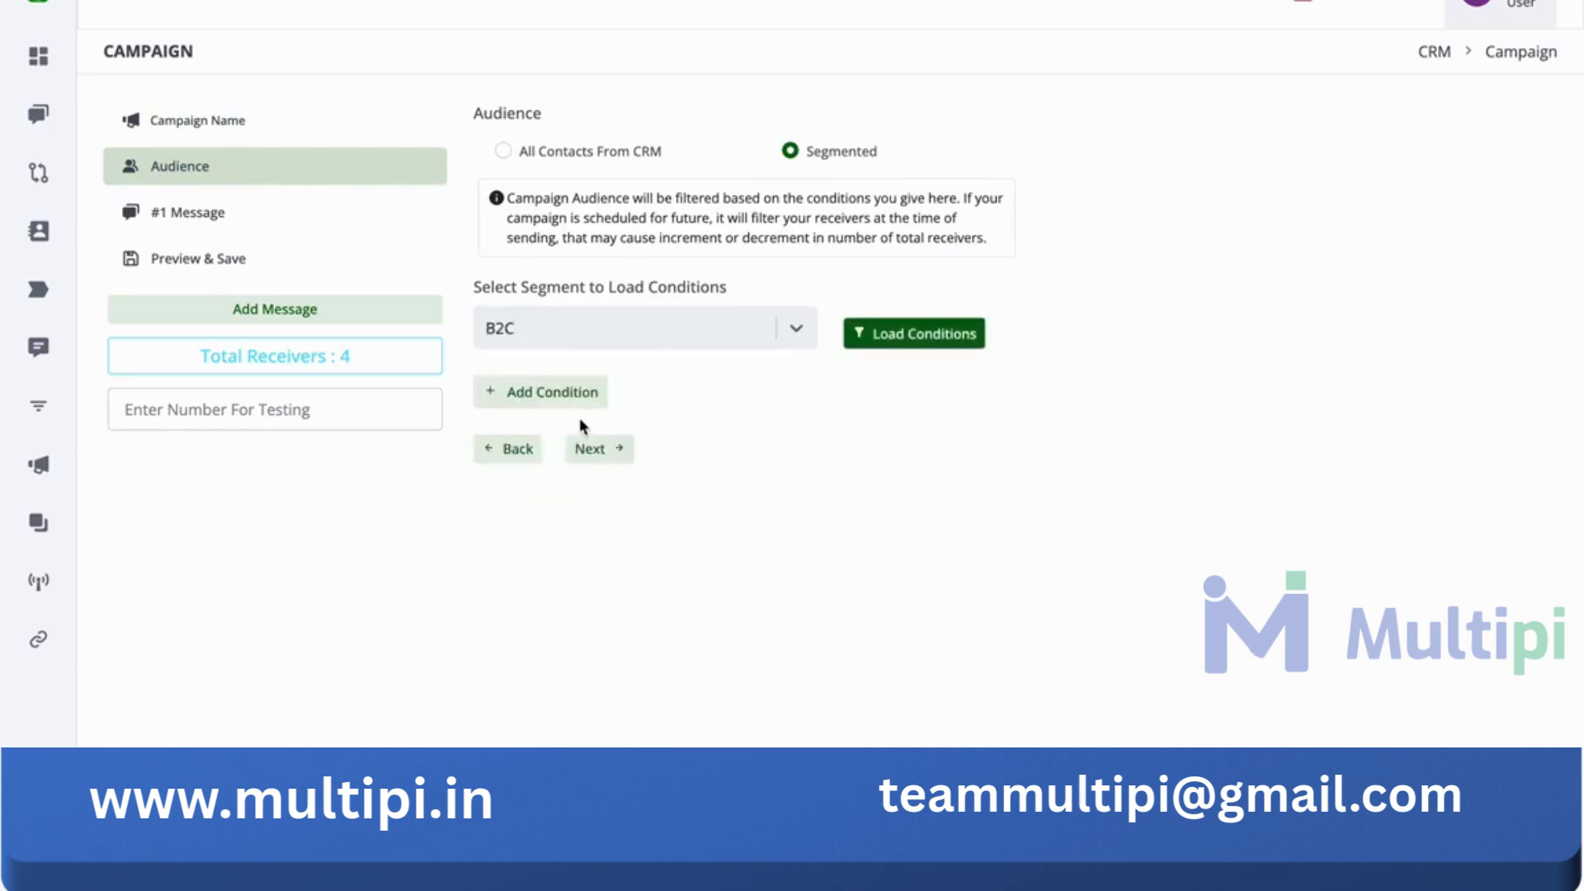
click(955, 345)
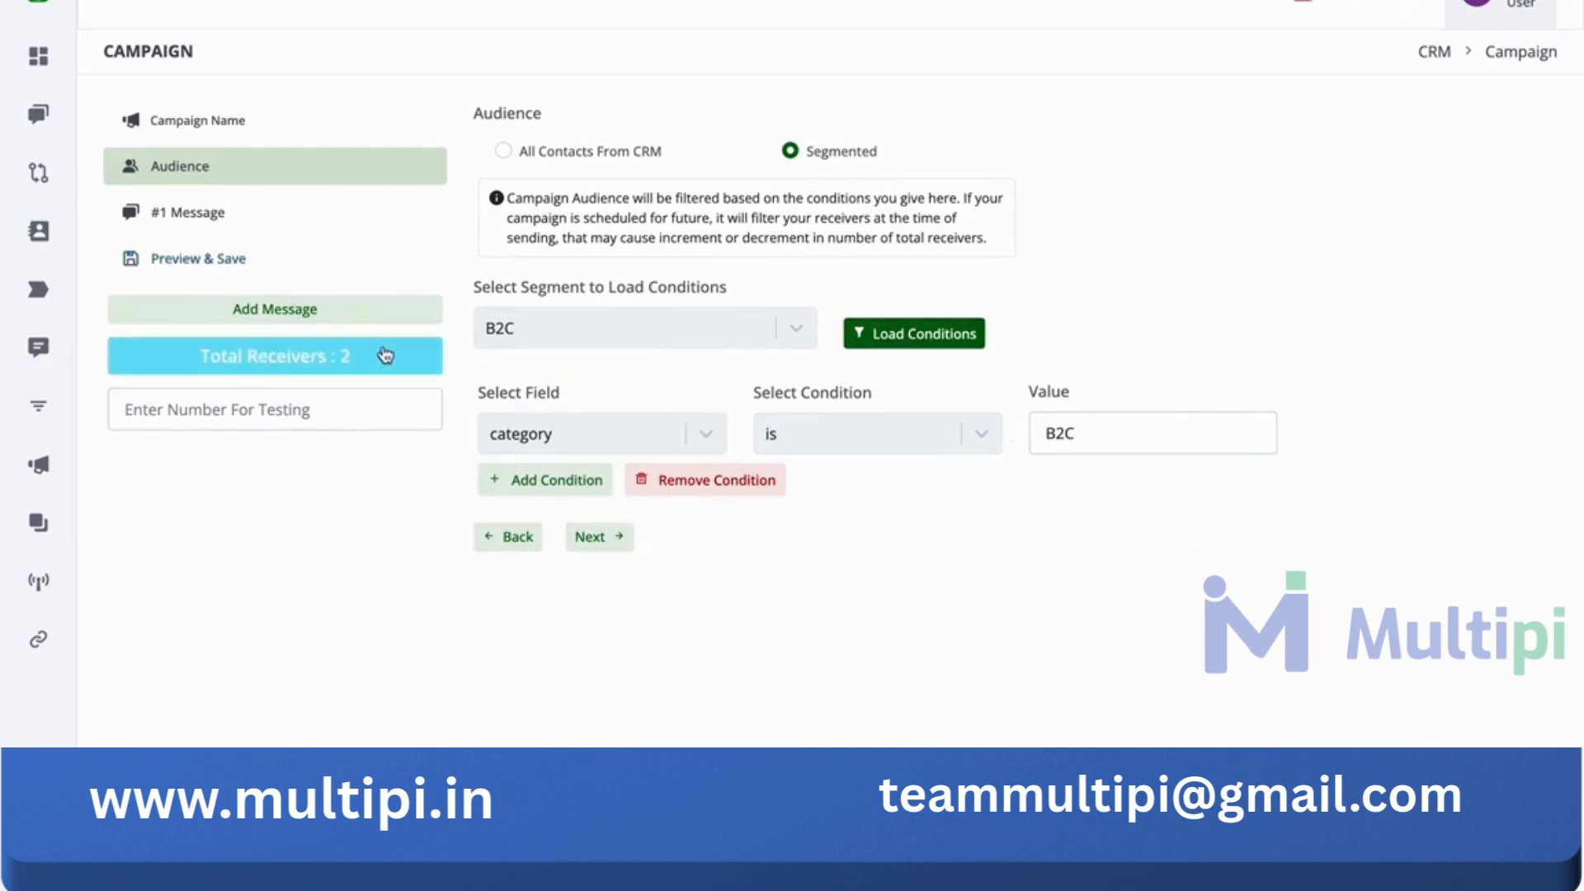
Set the first message to use Channel #1, try the regular message type, and choose Pre Approved Template.
click(262, 220)
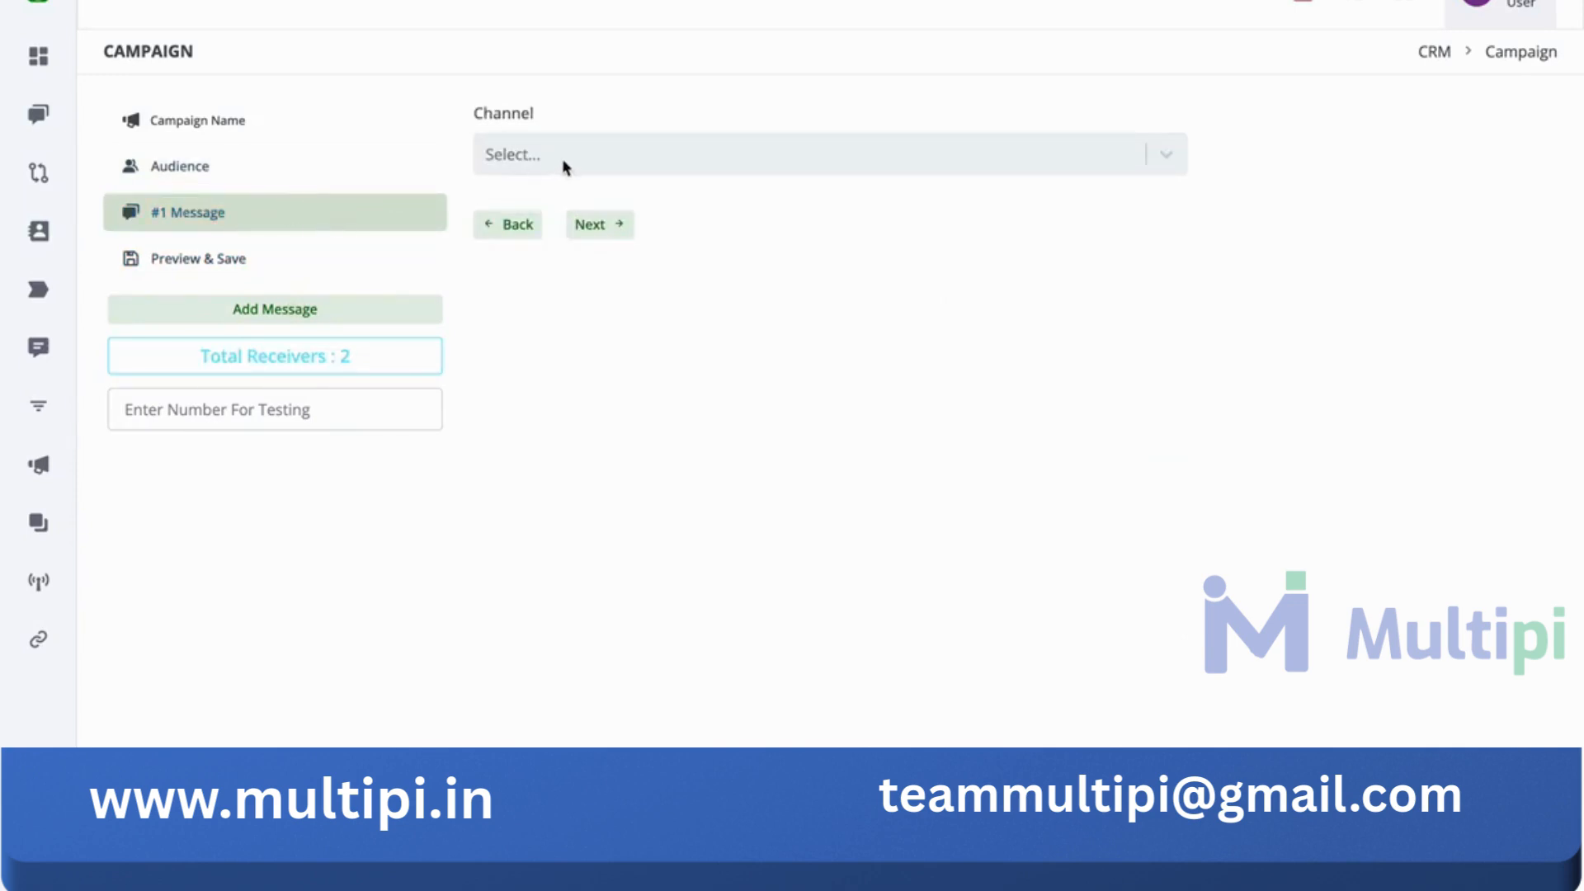
click(565, 161)
click(566, 206)
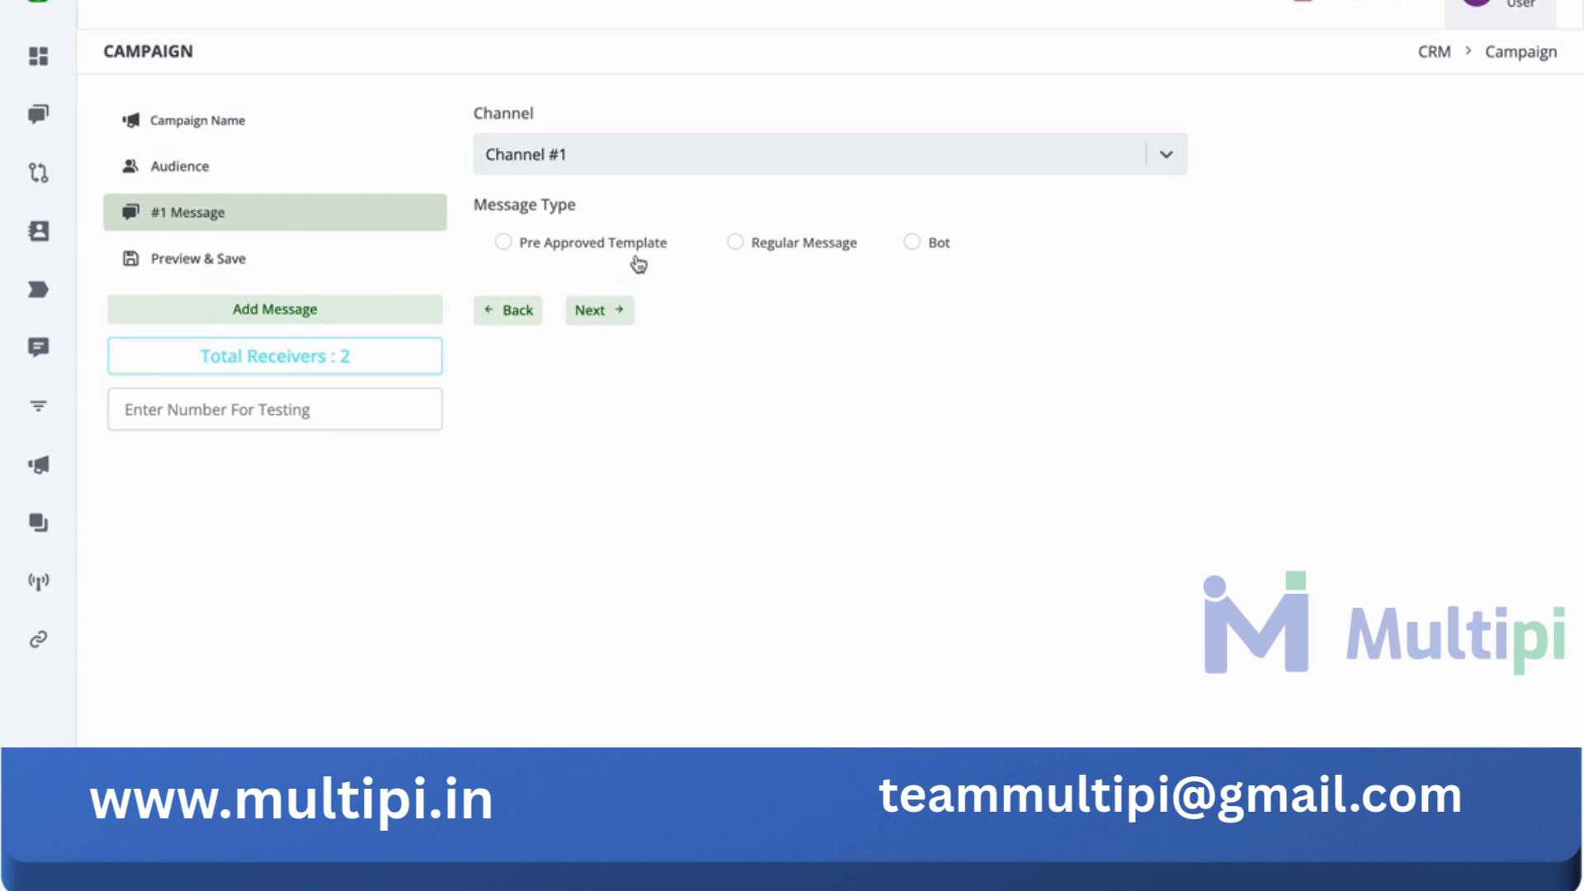
click(797, 262)
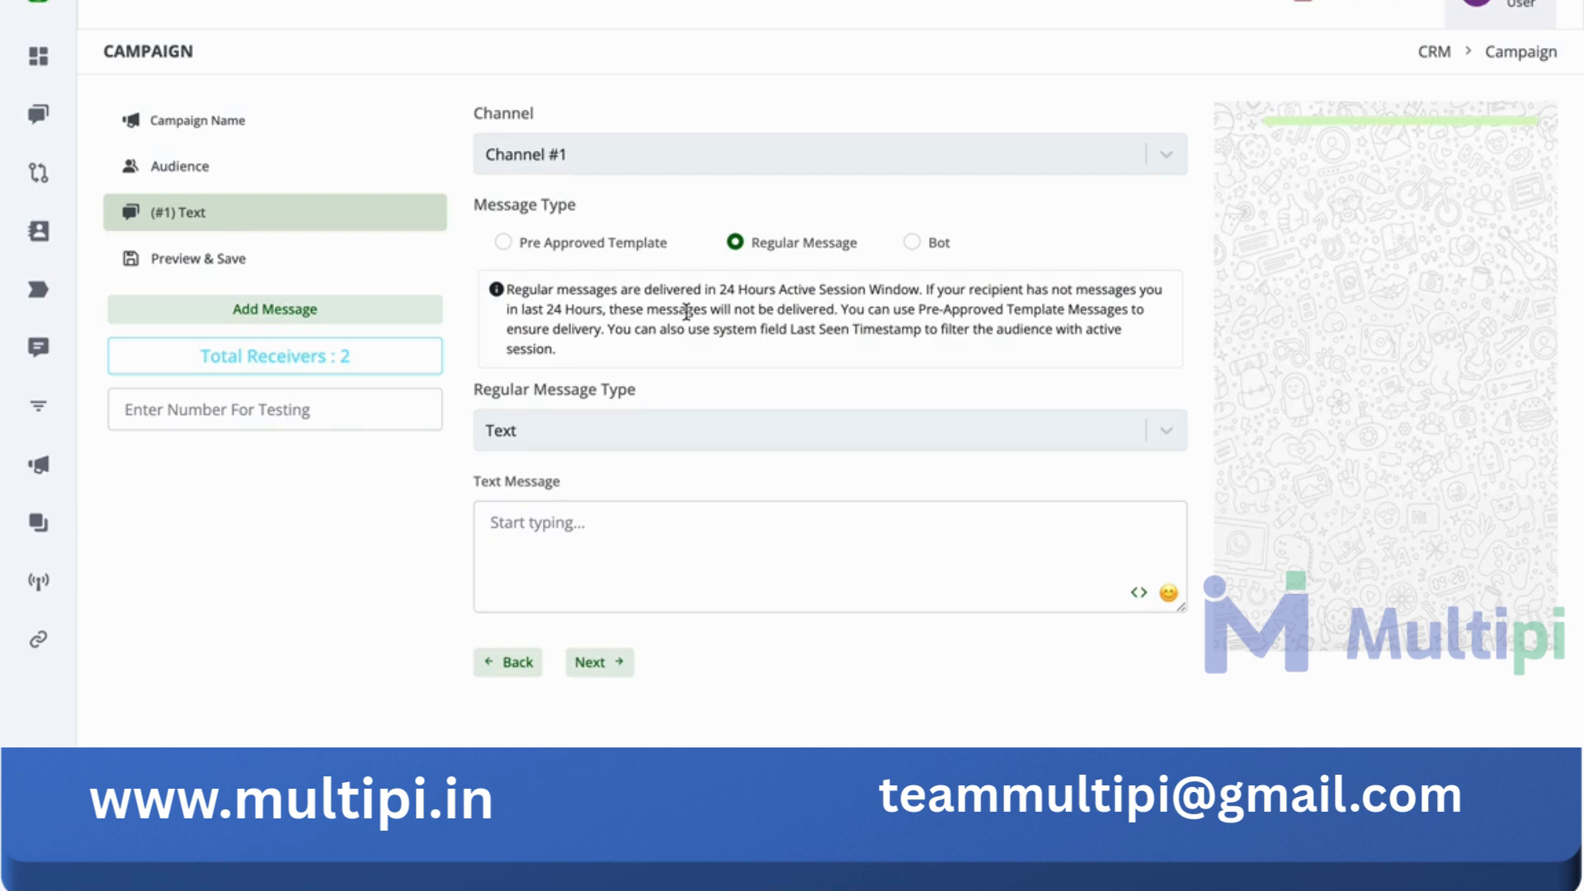
click(640, 246)
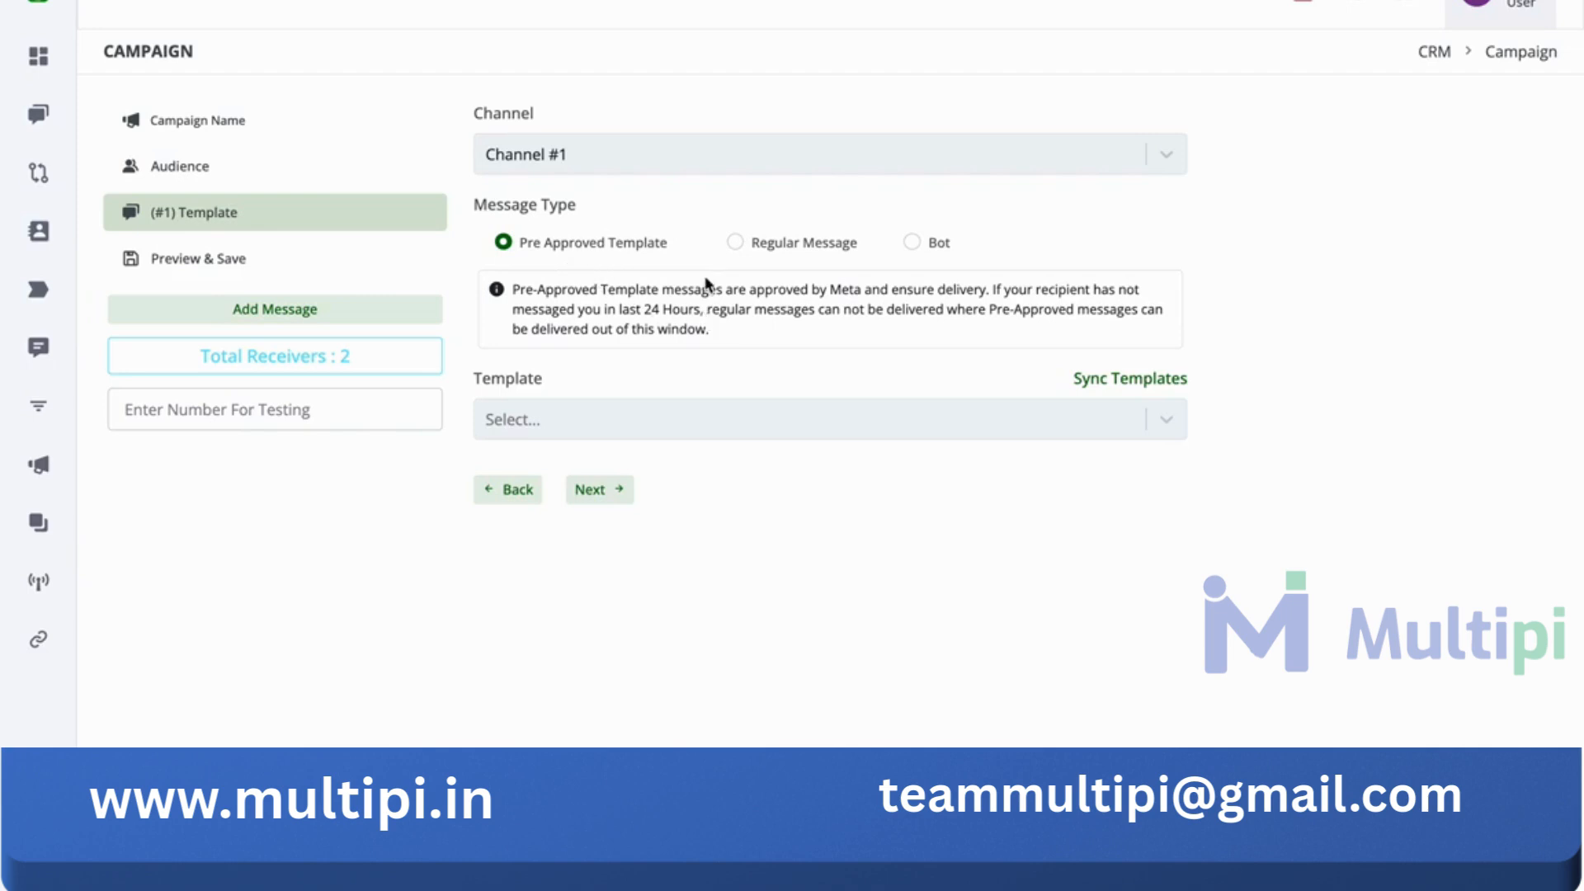
Synchronize the message templates and choose test alert 3_en for the first message.
click(749, 425)
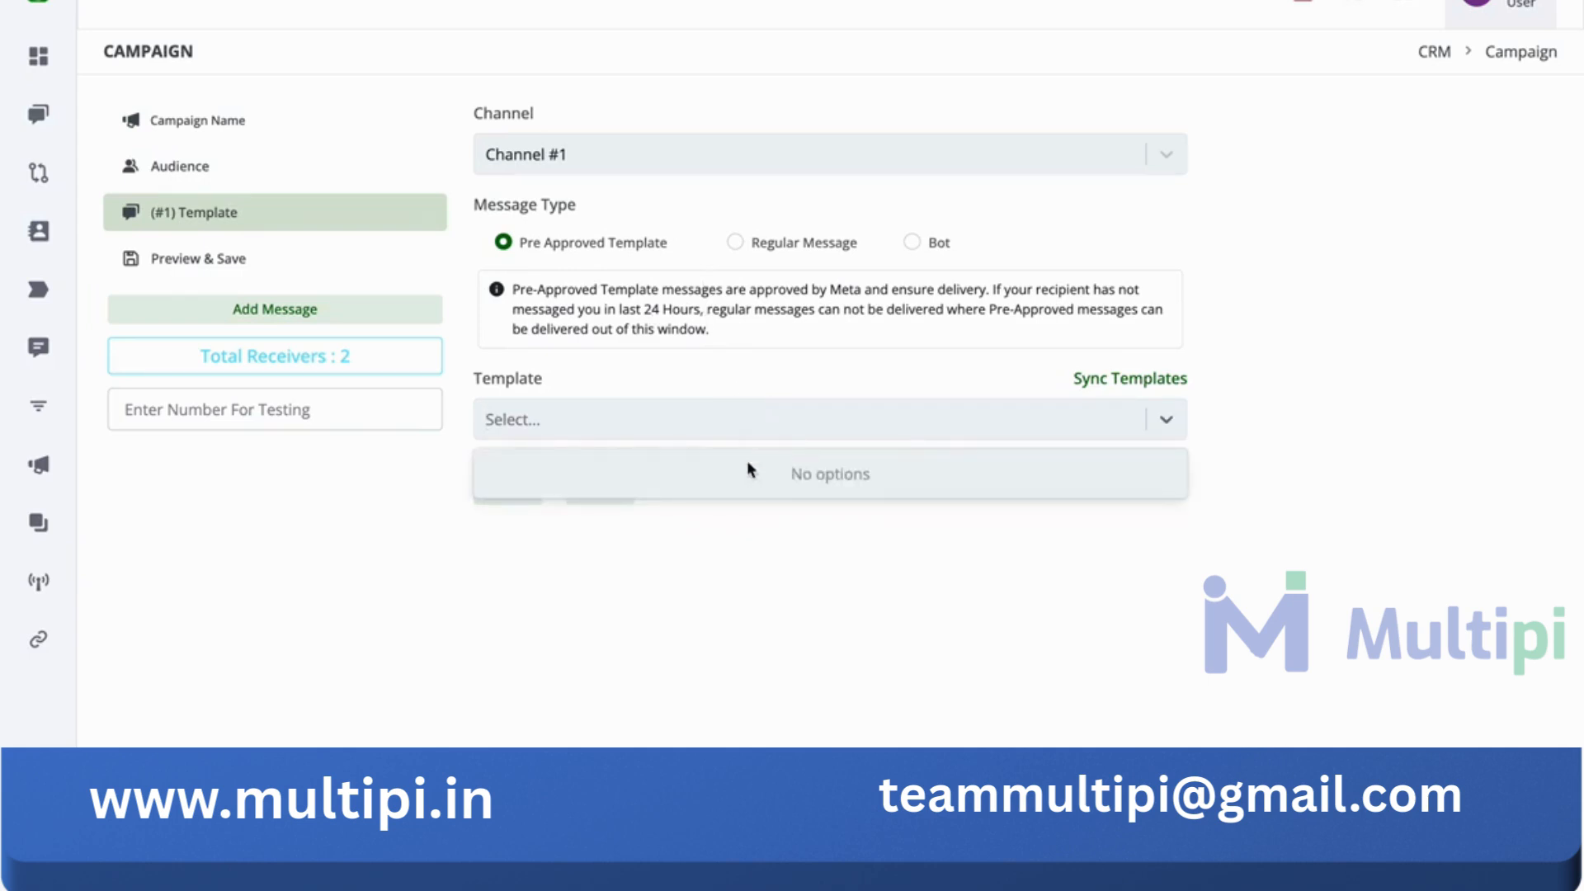
click(807, 368)
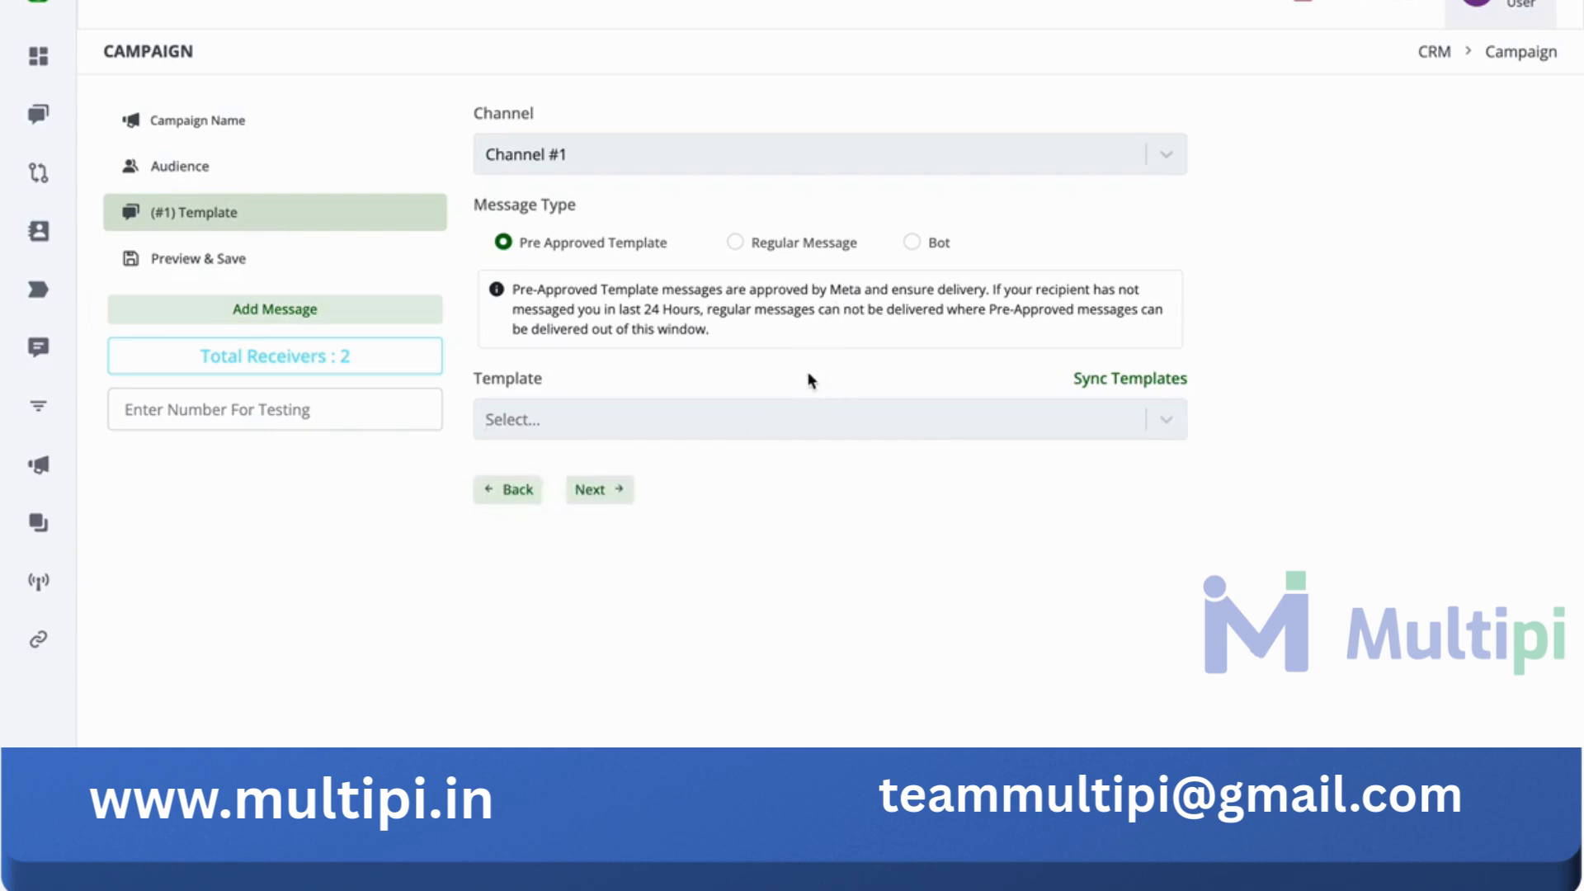
click(853, 417)
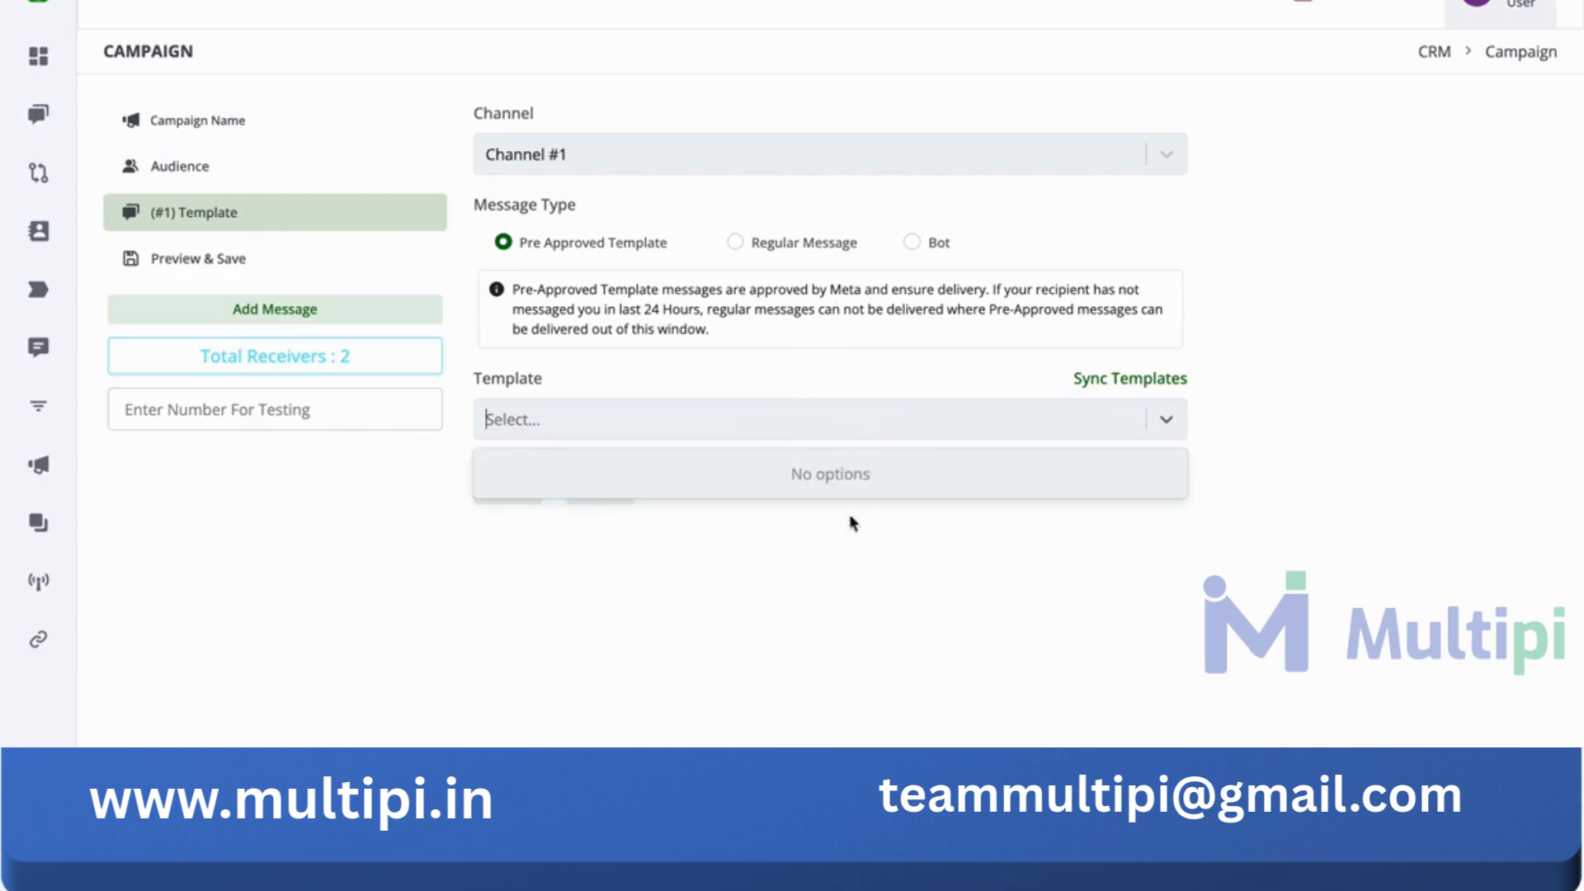
click(953, 375)
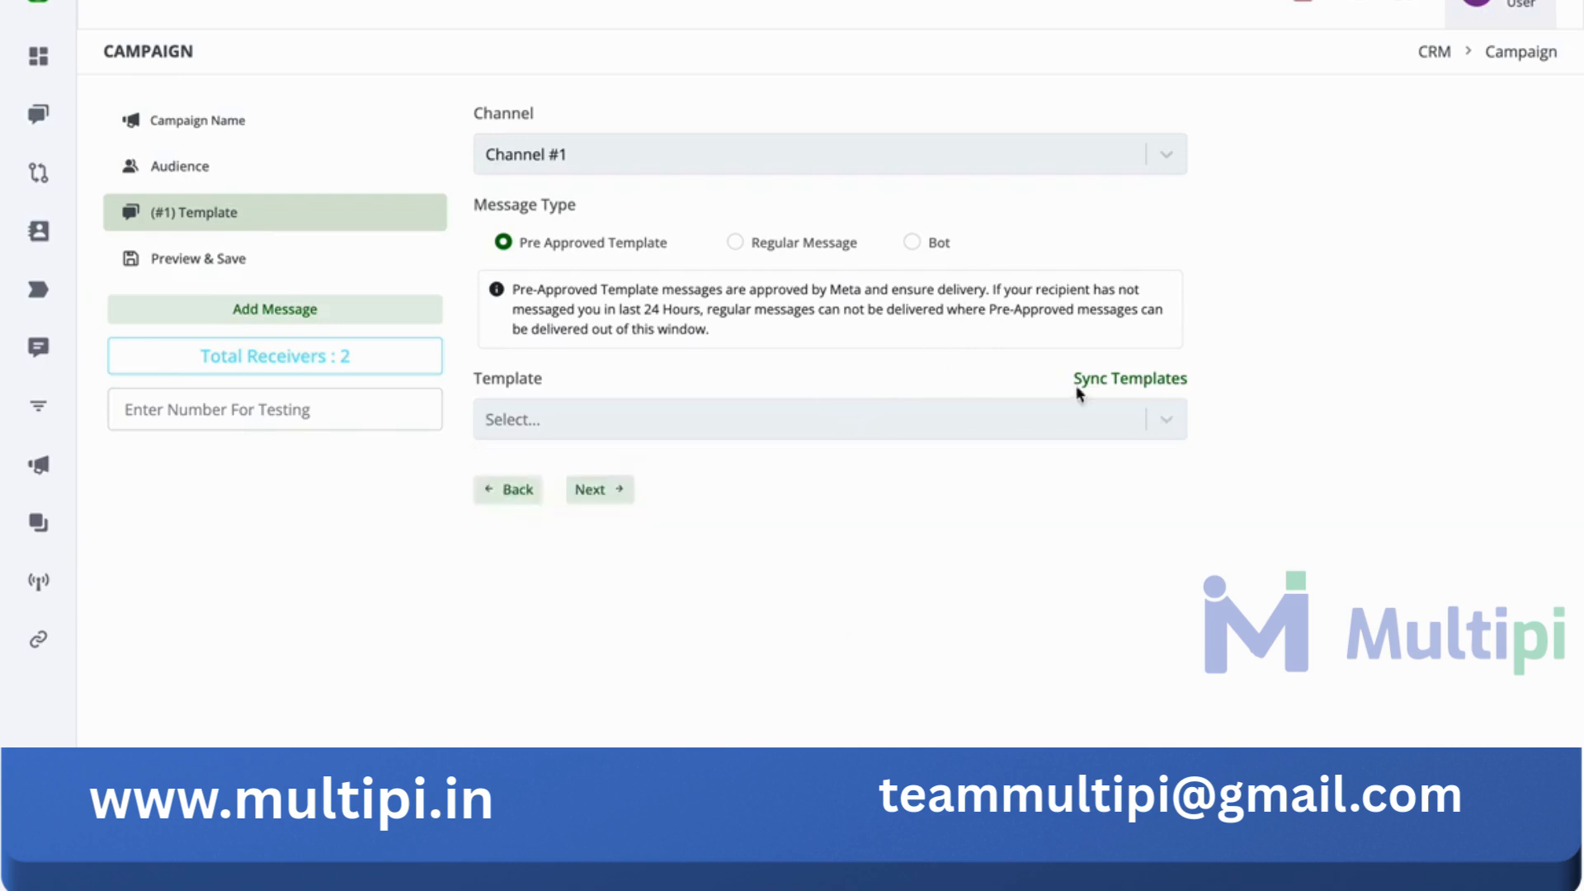
click(1146, 385)
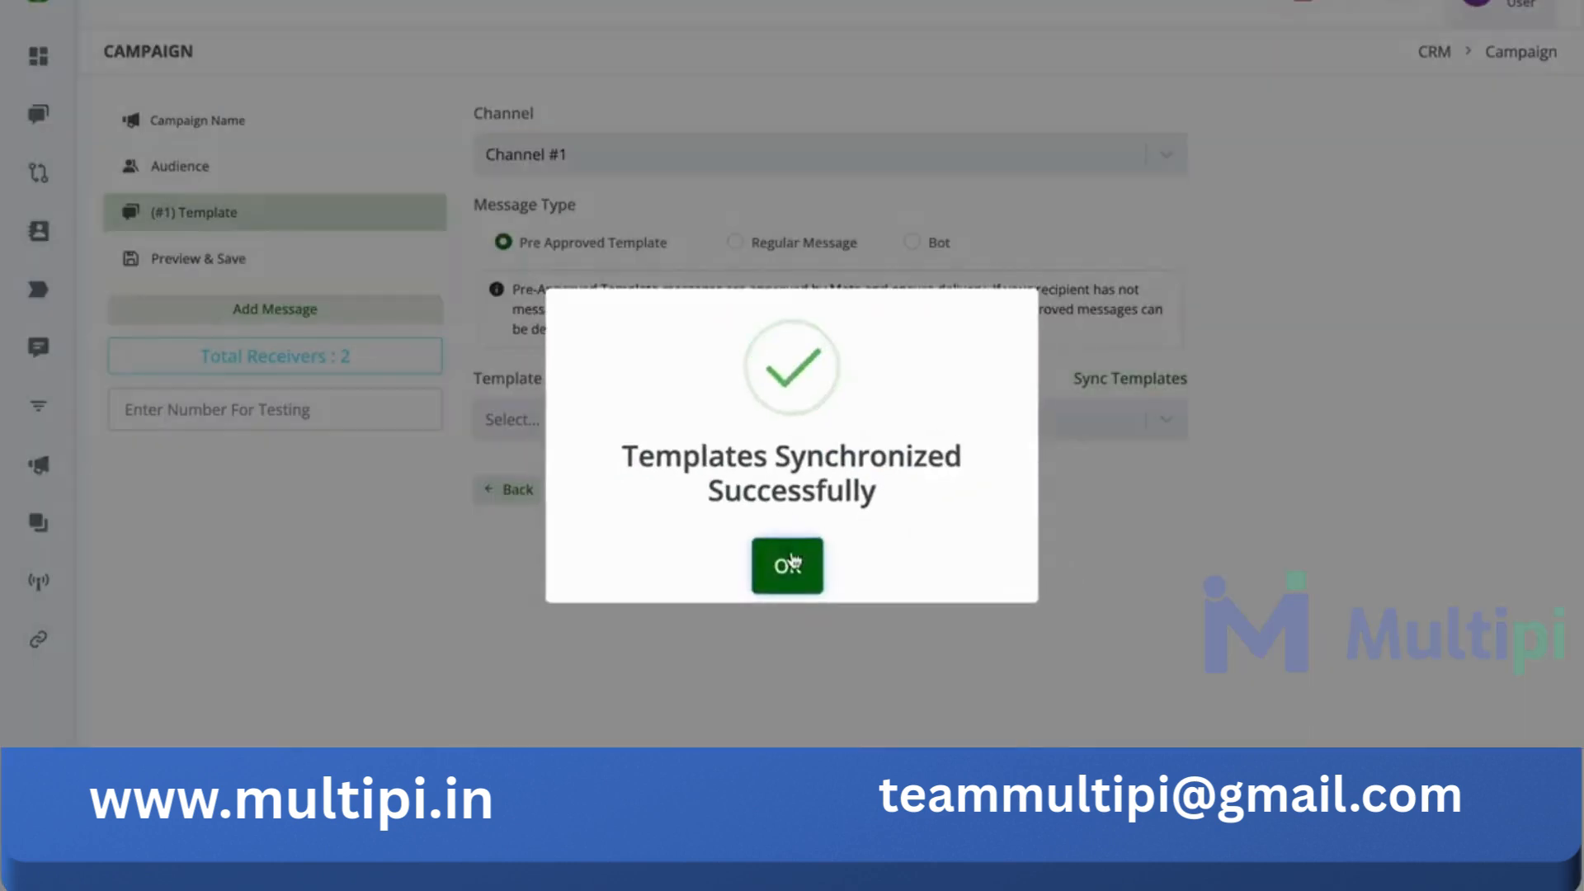
click(788, 563)
click(813, 418)
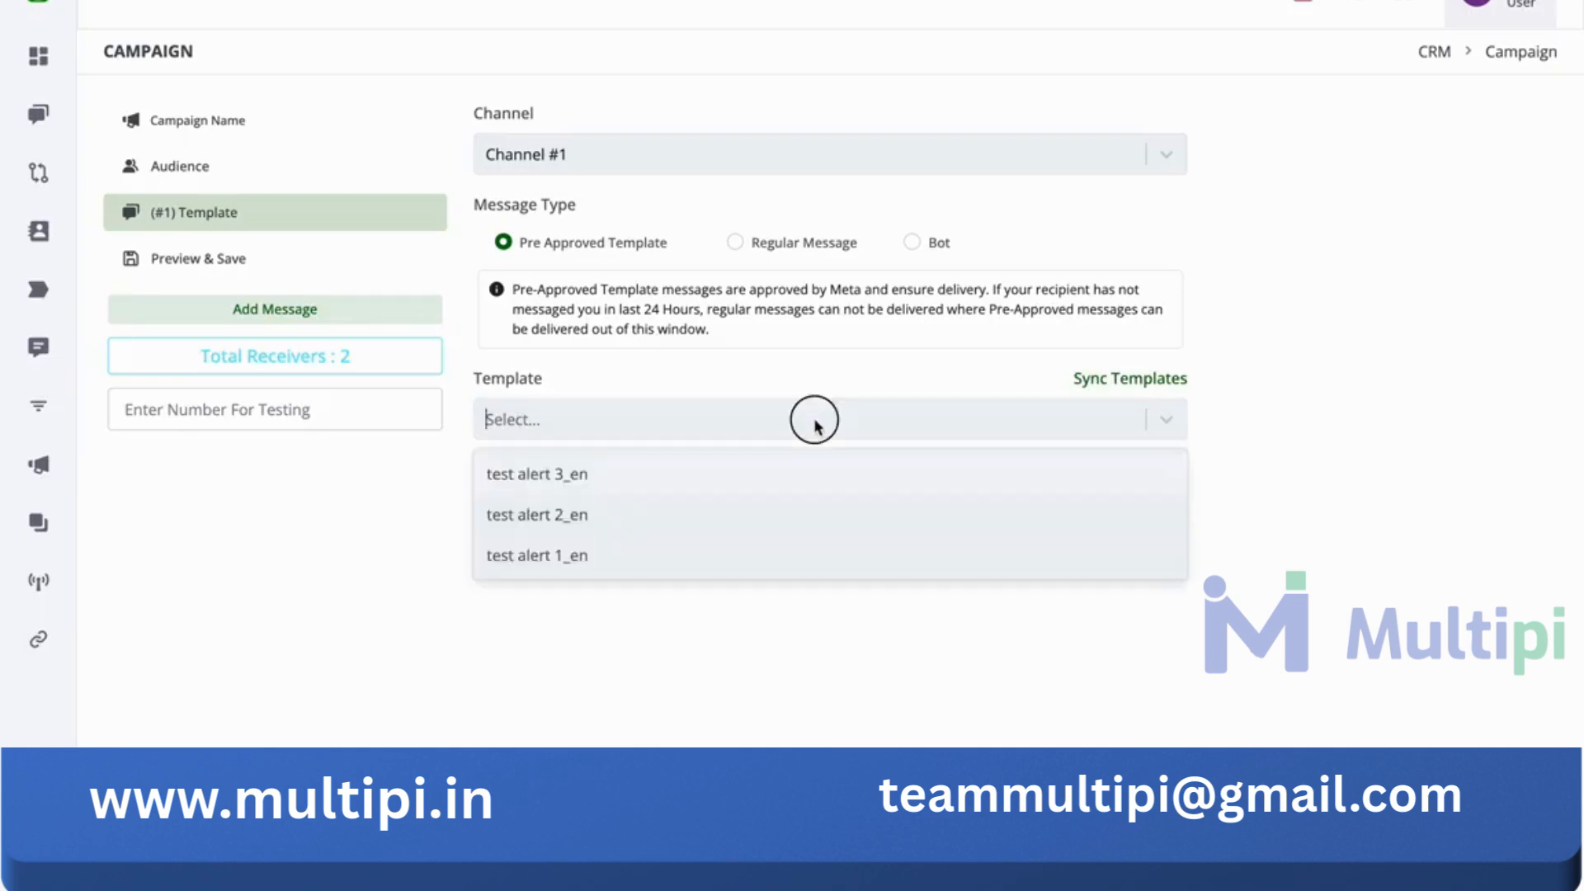
click(816, 483)
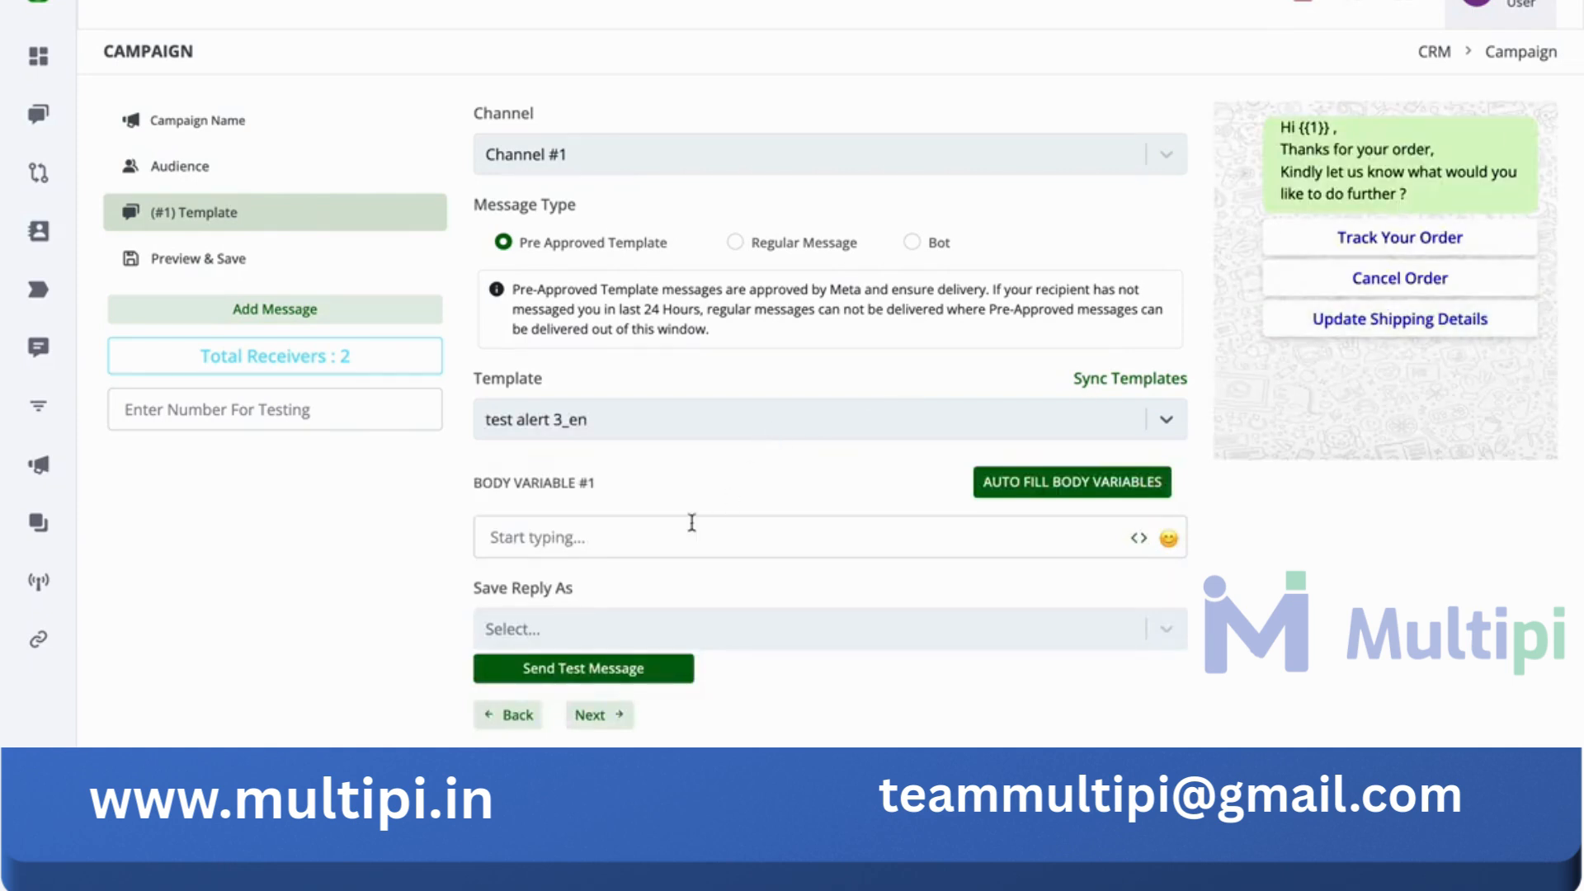
Examine the variable placeholder and the fixed body text in the first message's preview.
click(666, 535)
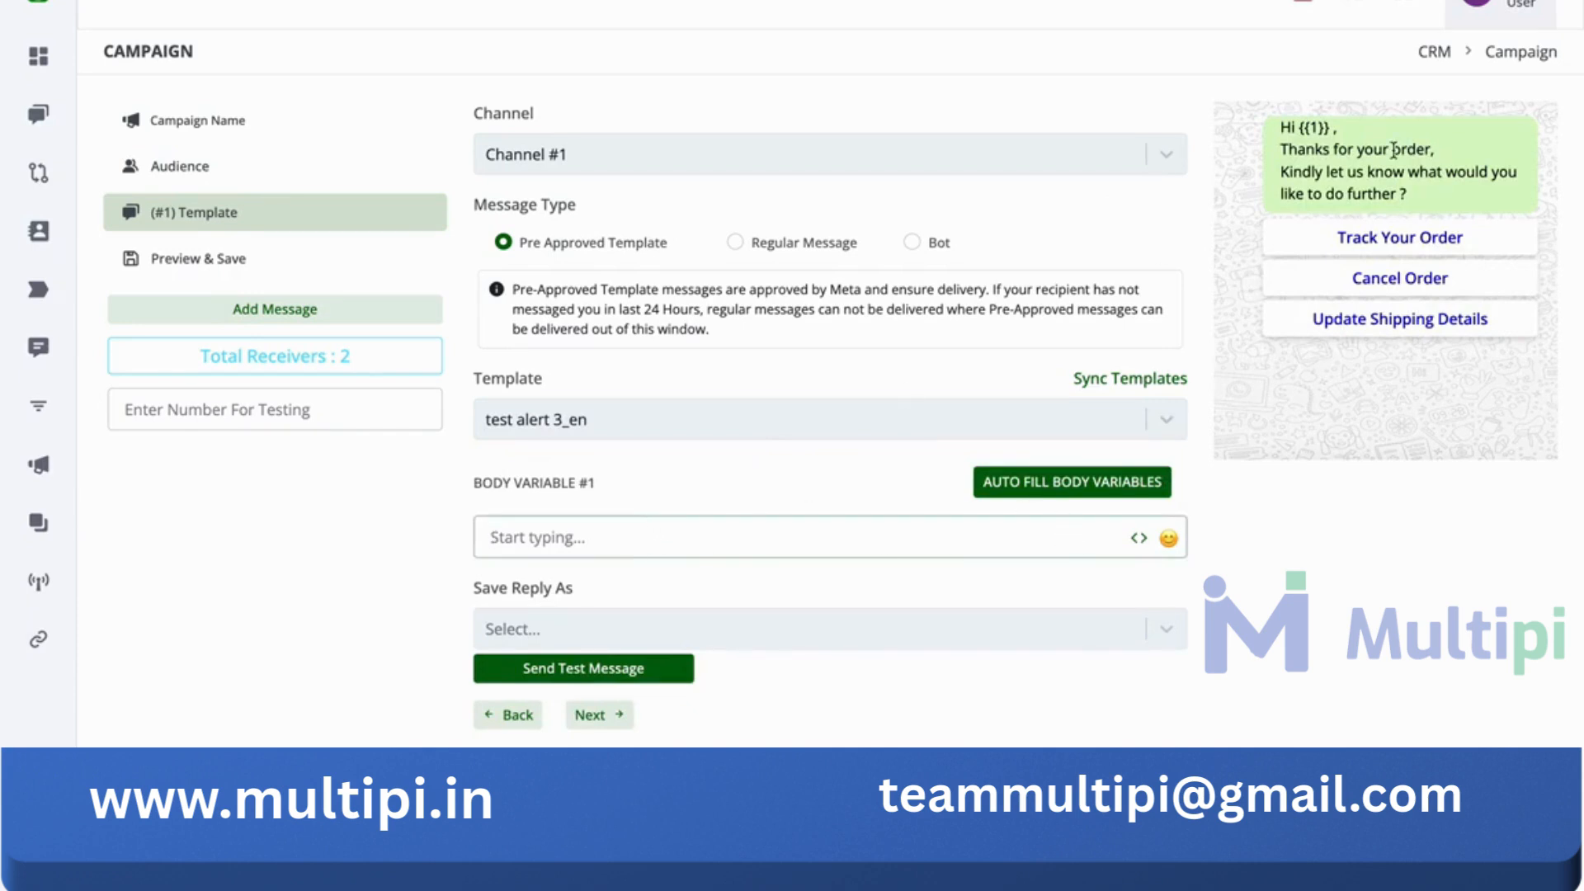
double_click(1315, 127)
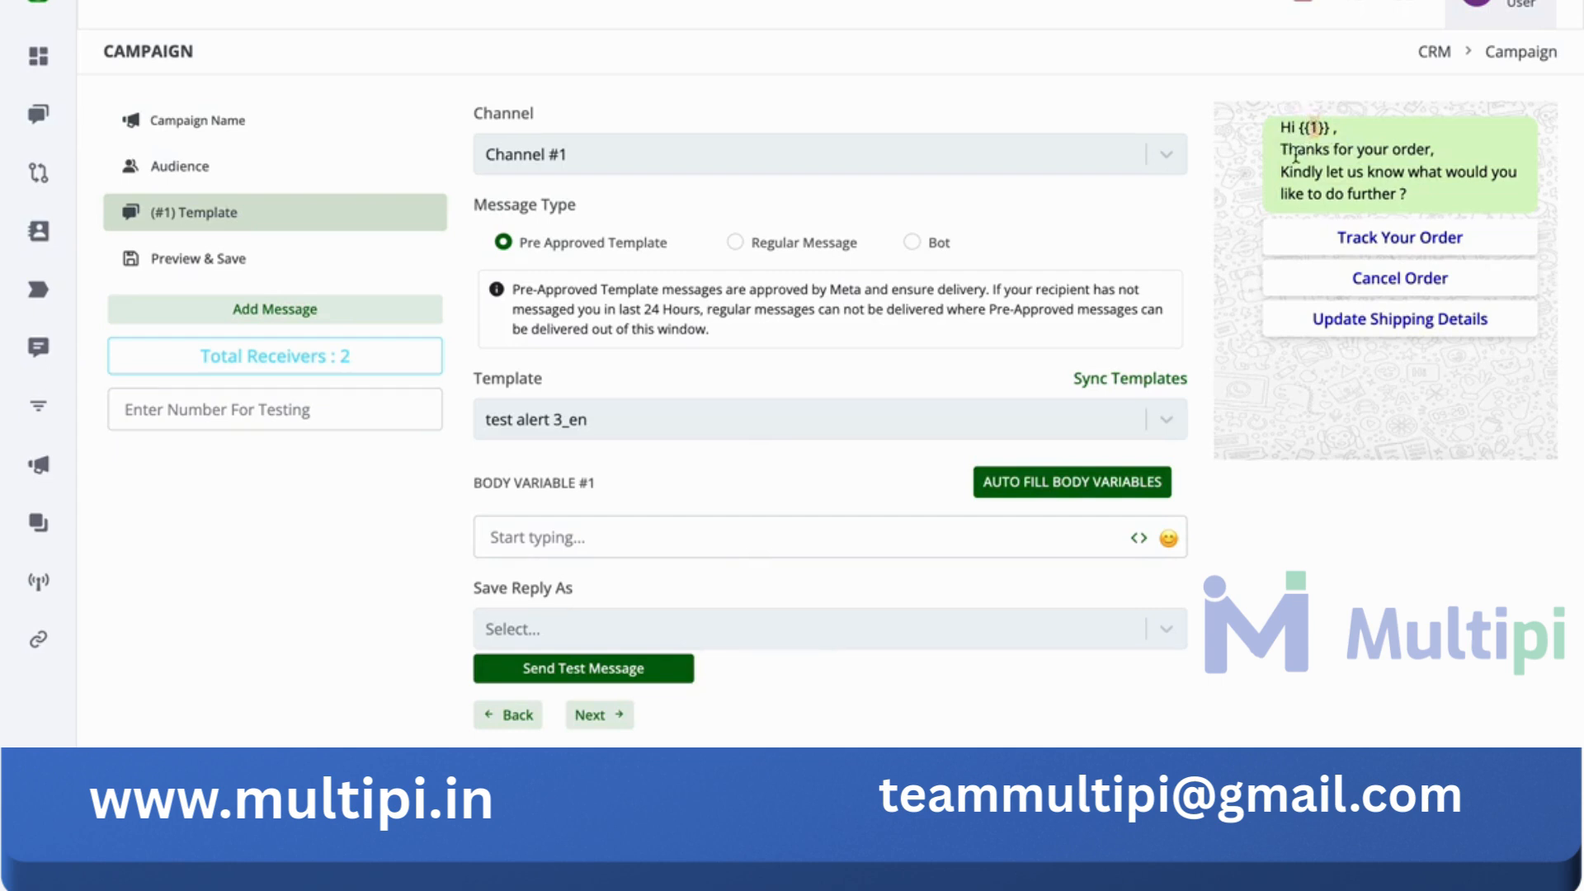
drag(1281, 150, 1440, 216)
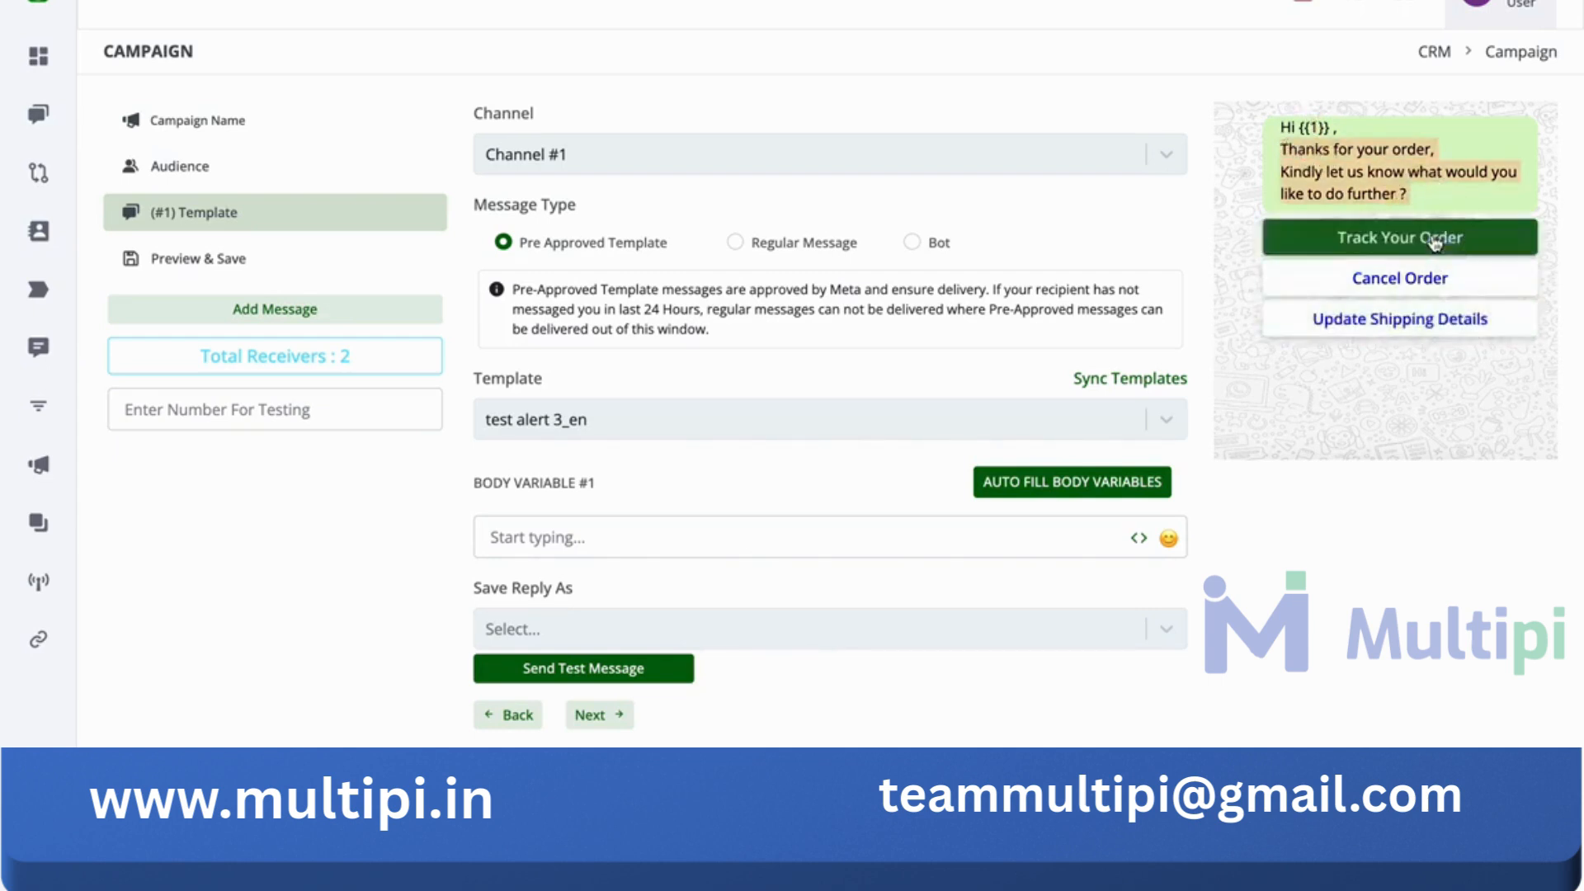
click(1367, 156)
Try the fixed text "Sir / Mam" as body variable #1 and clear it again.
click(823, 532)
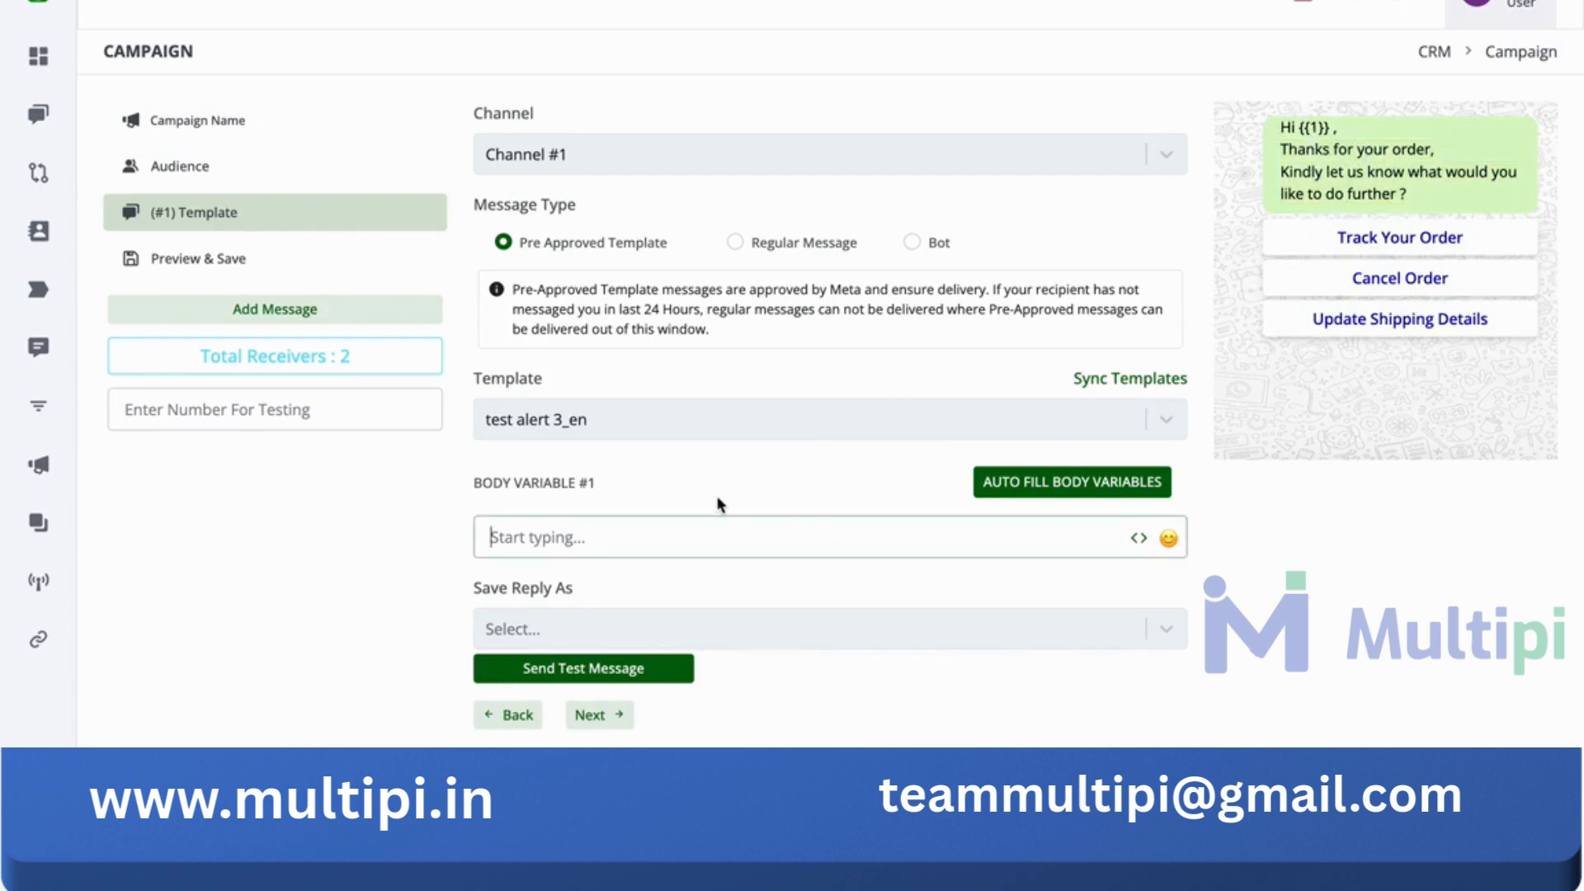
text(Sir)
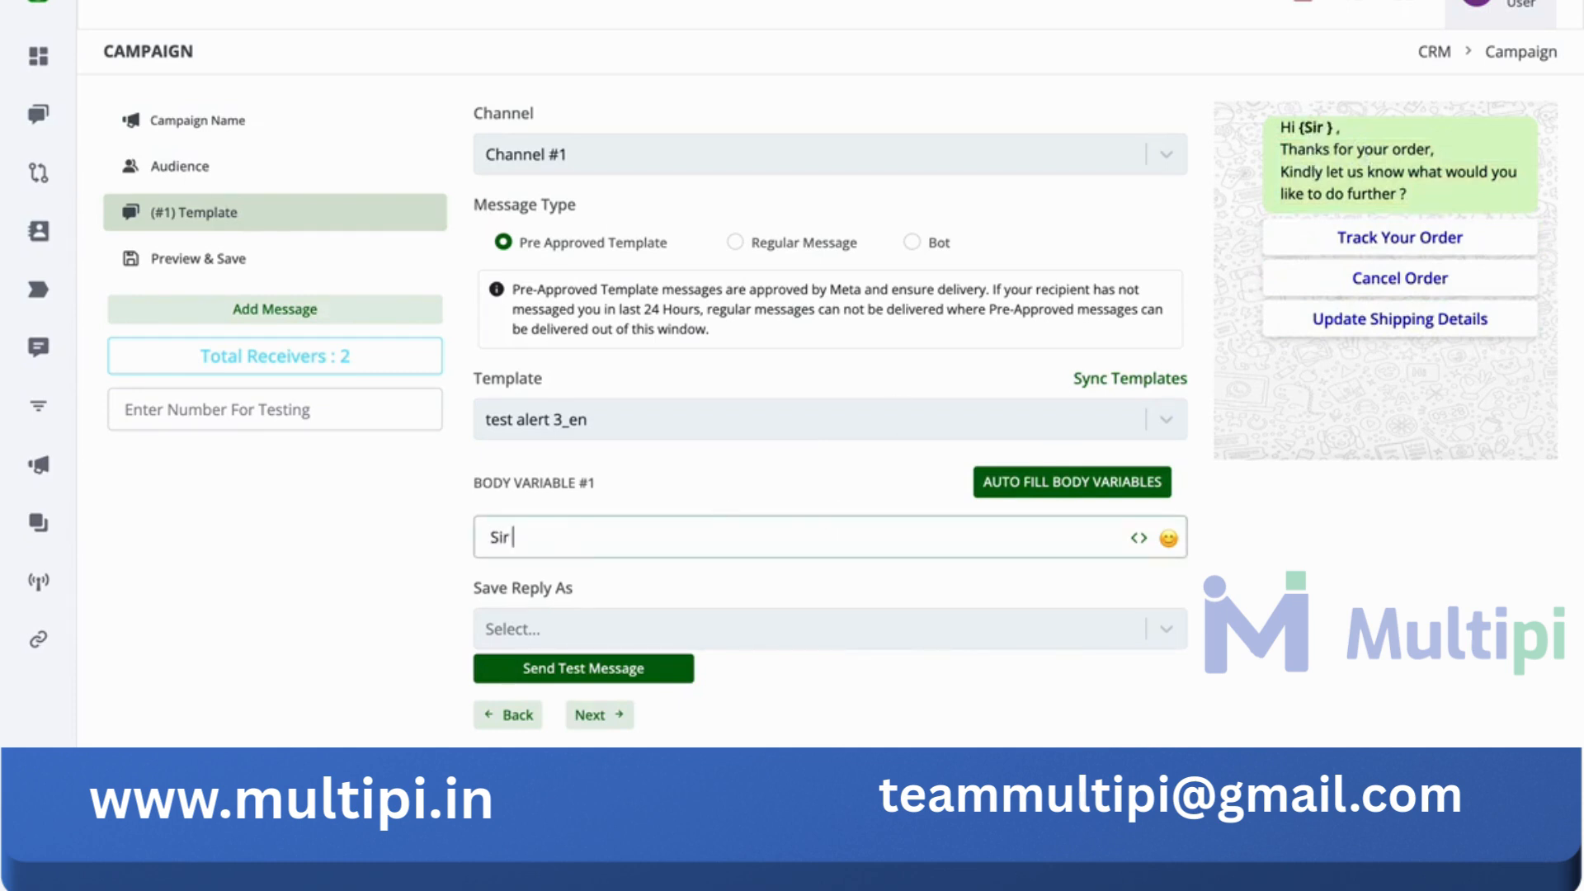
text( / Namw)
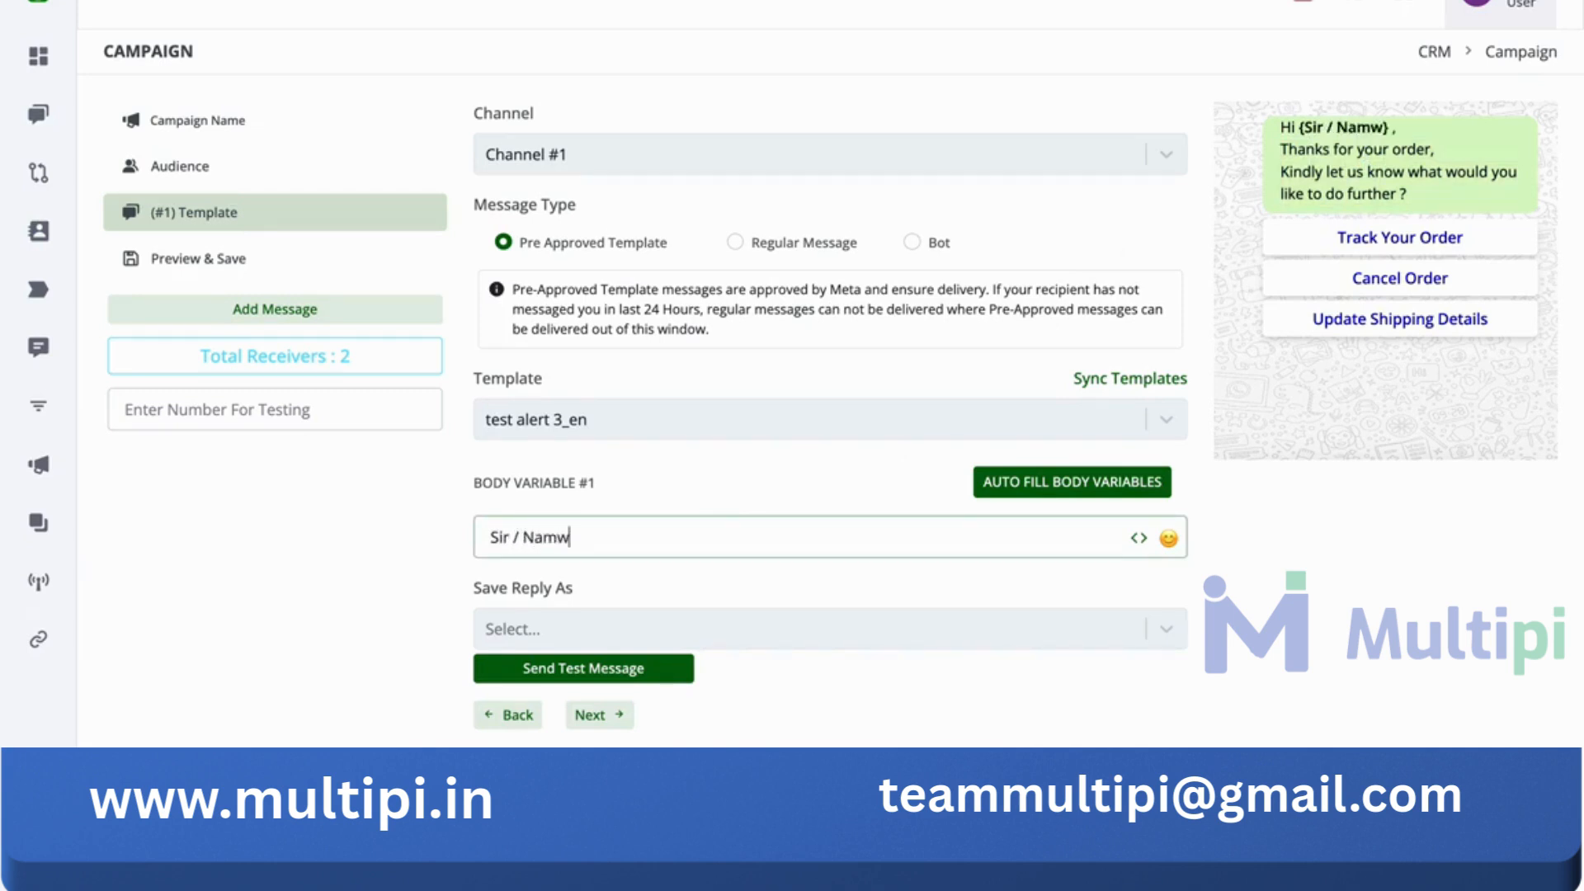
key(BackSpace)
key(BackSpace)
key(BackSpace)
key(BackSpace)
text(Mam)
drag(578, 547, 490, 540)
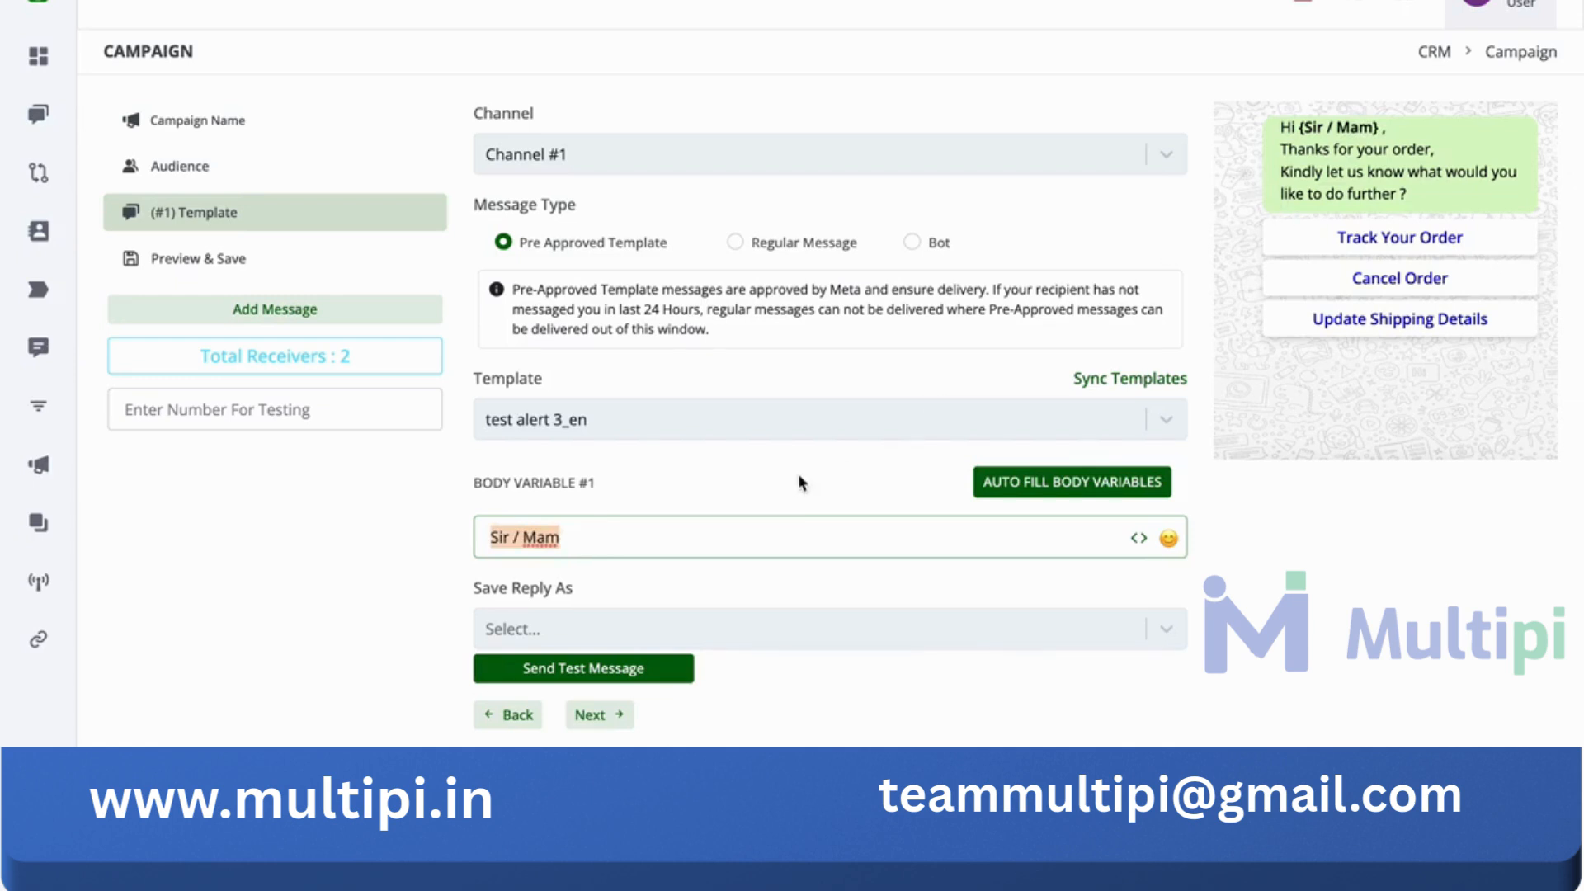
key(BackSpace)
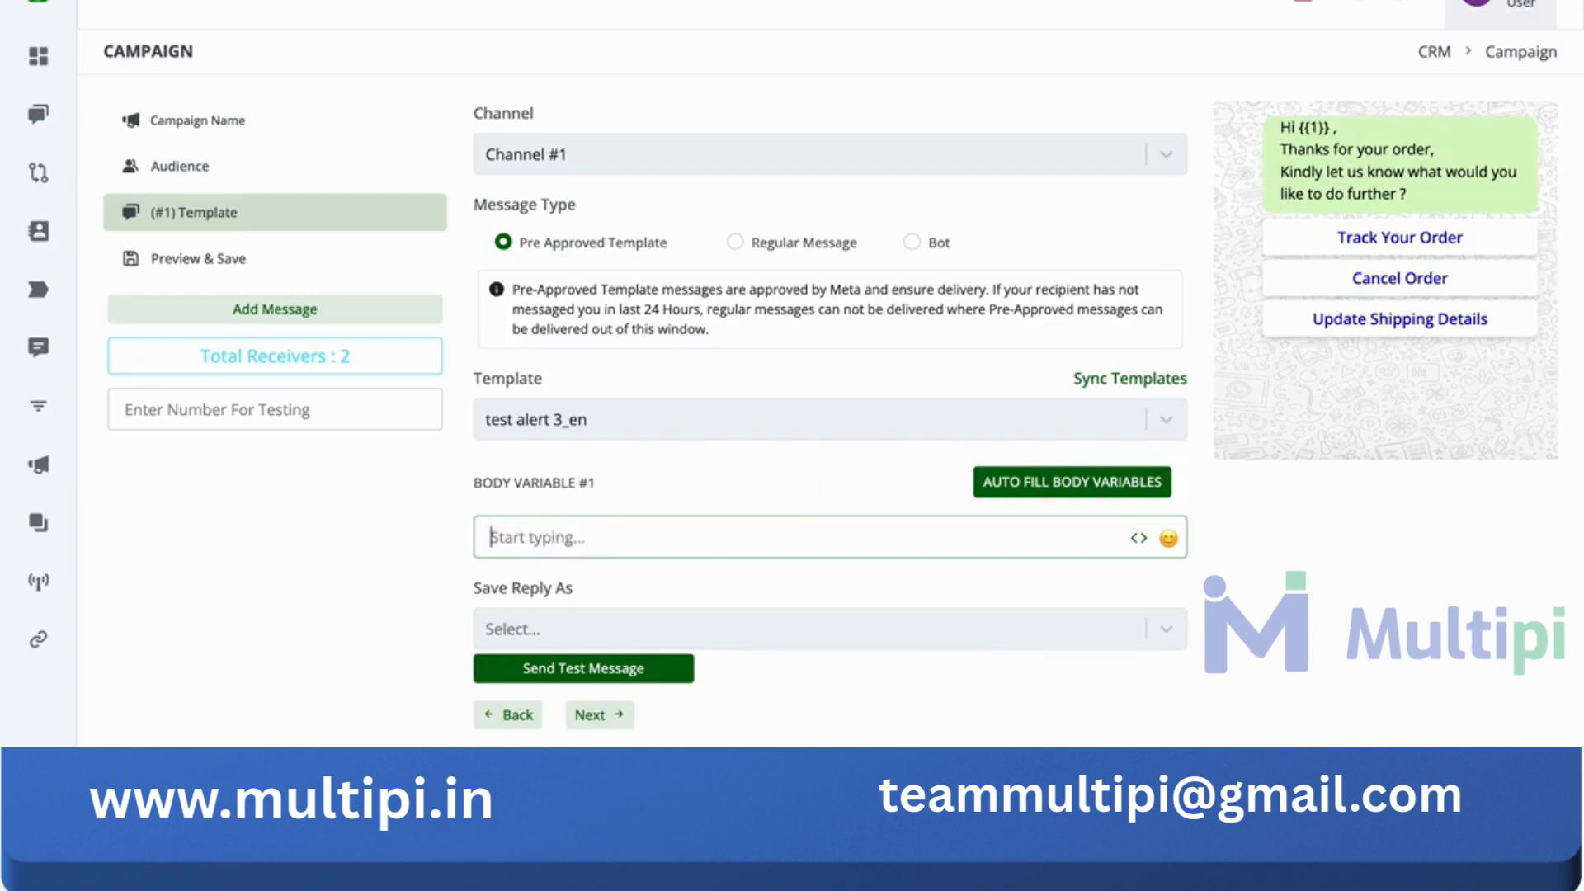
Fill body variable #1 with the Chat Name contact variable and check it in the message preview.
click(1140, 541)
scroll(1121, 707, down, 1)
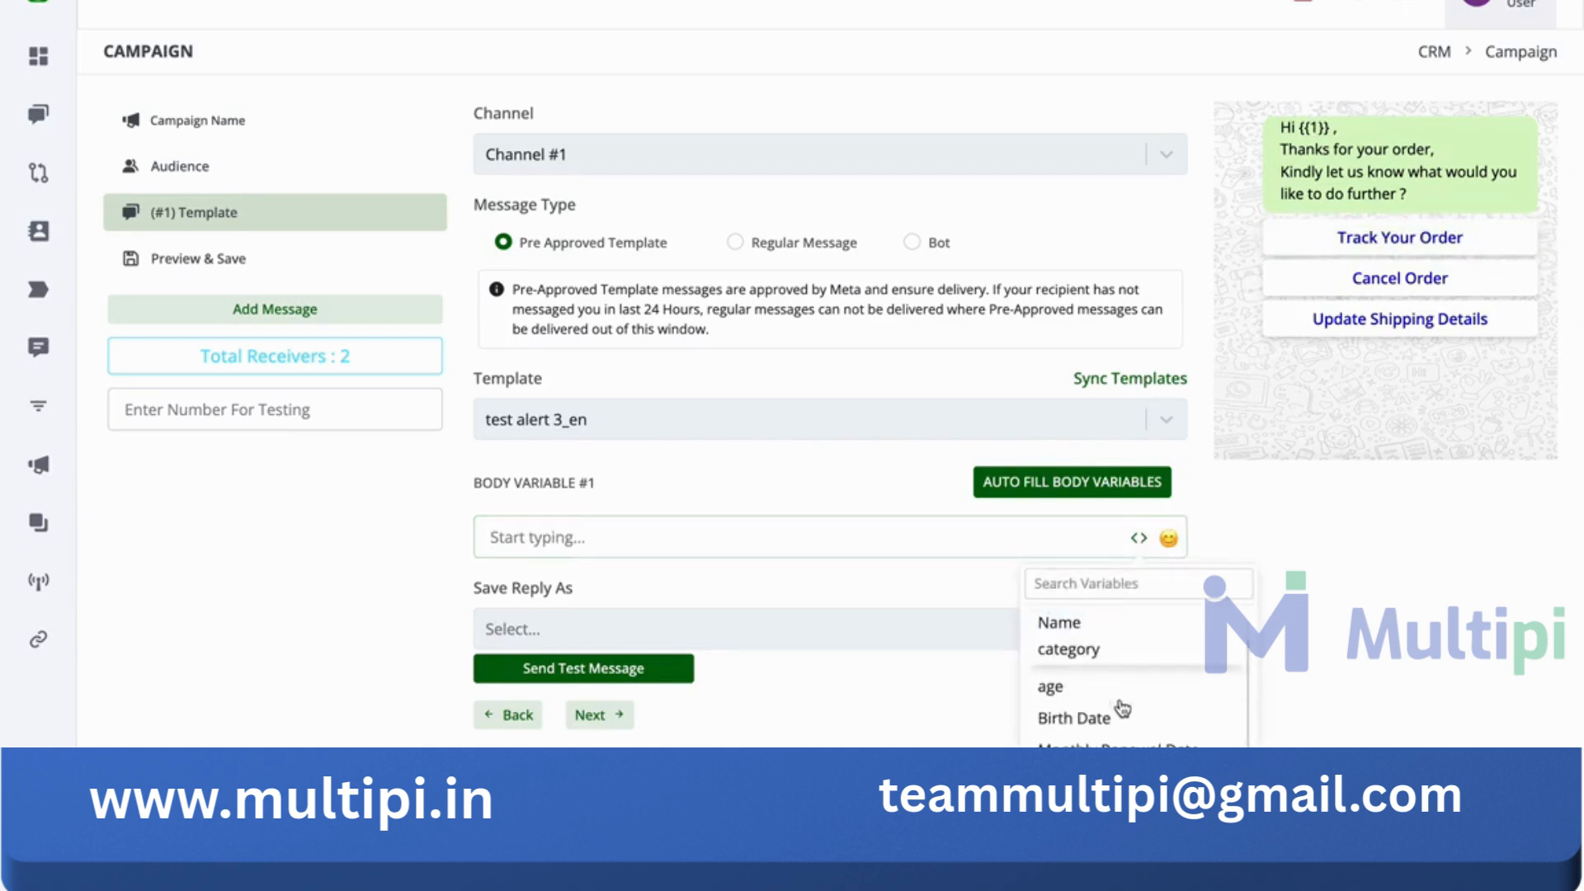
scroll(1123, 708, up, 1)
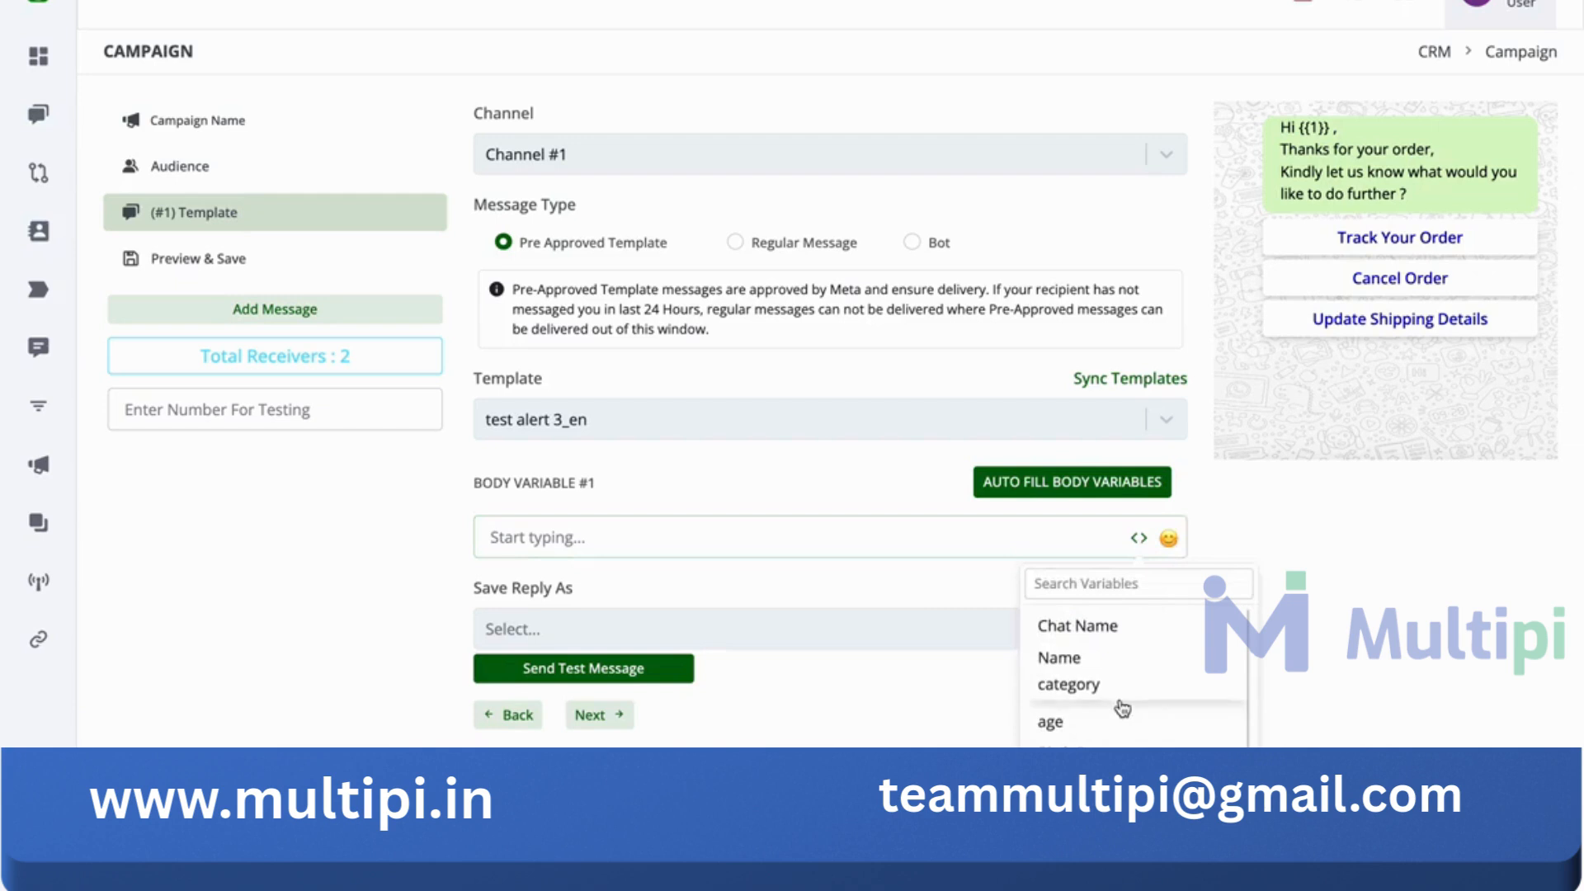
scroll(1124, 718, down, 1)
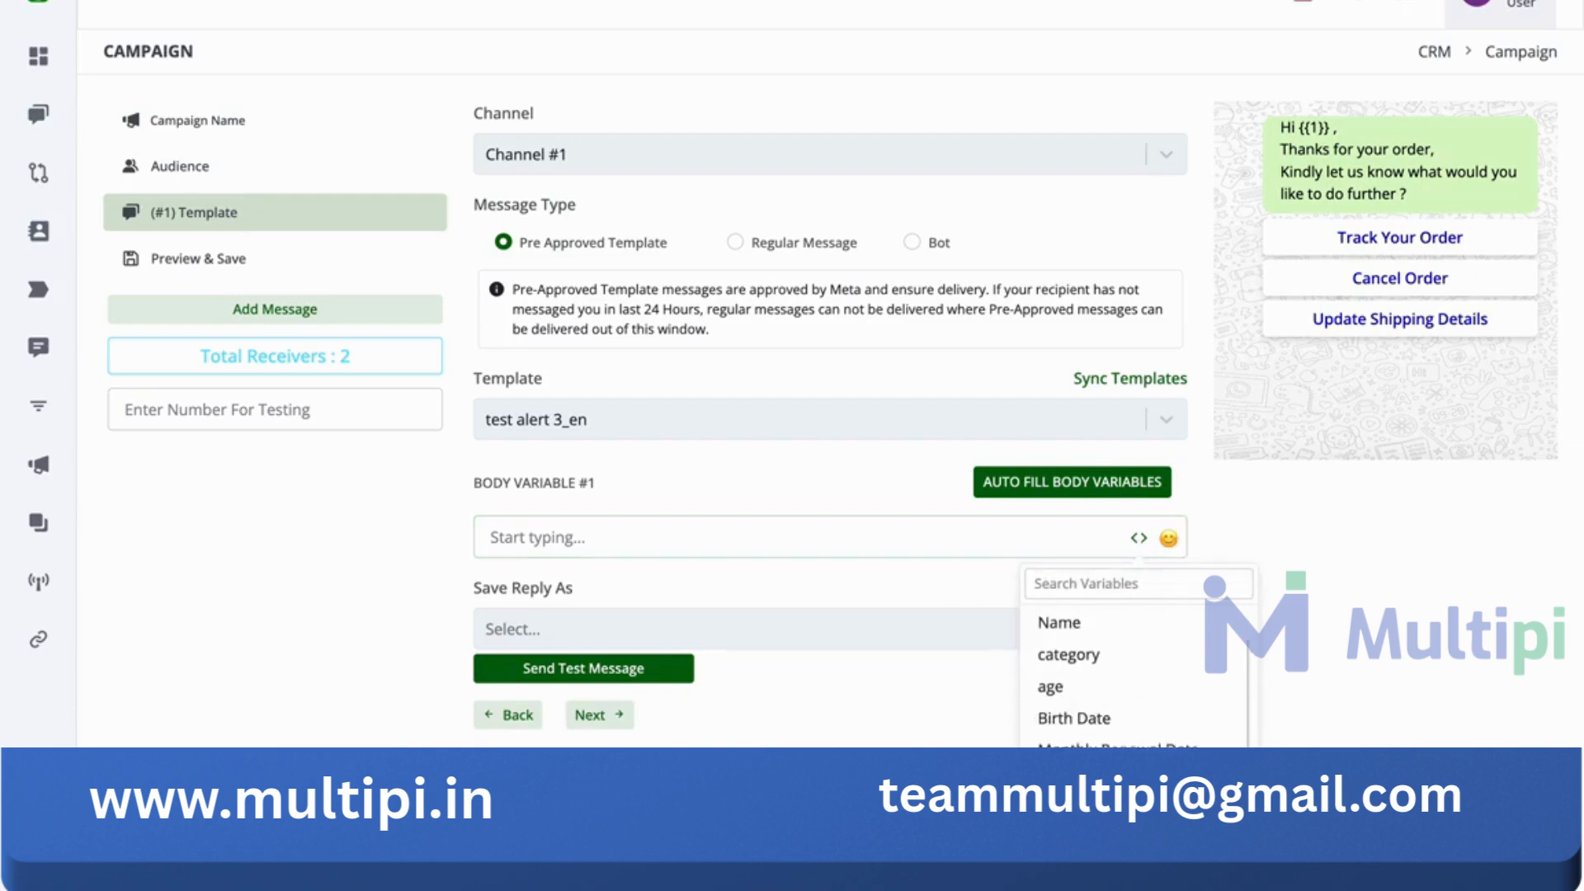
scroll(1124, 694, up, 1)
click(1103, 640)
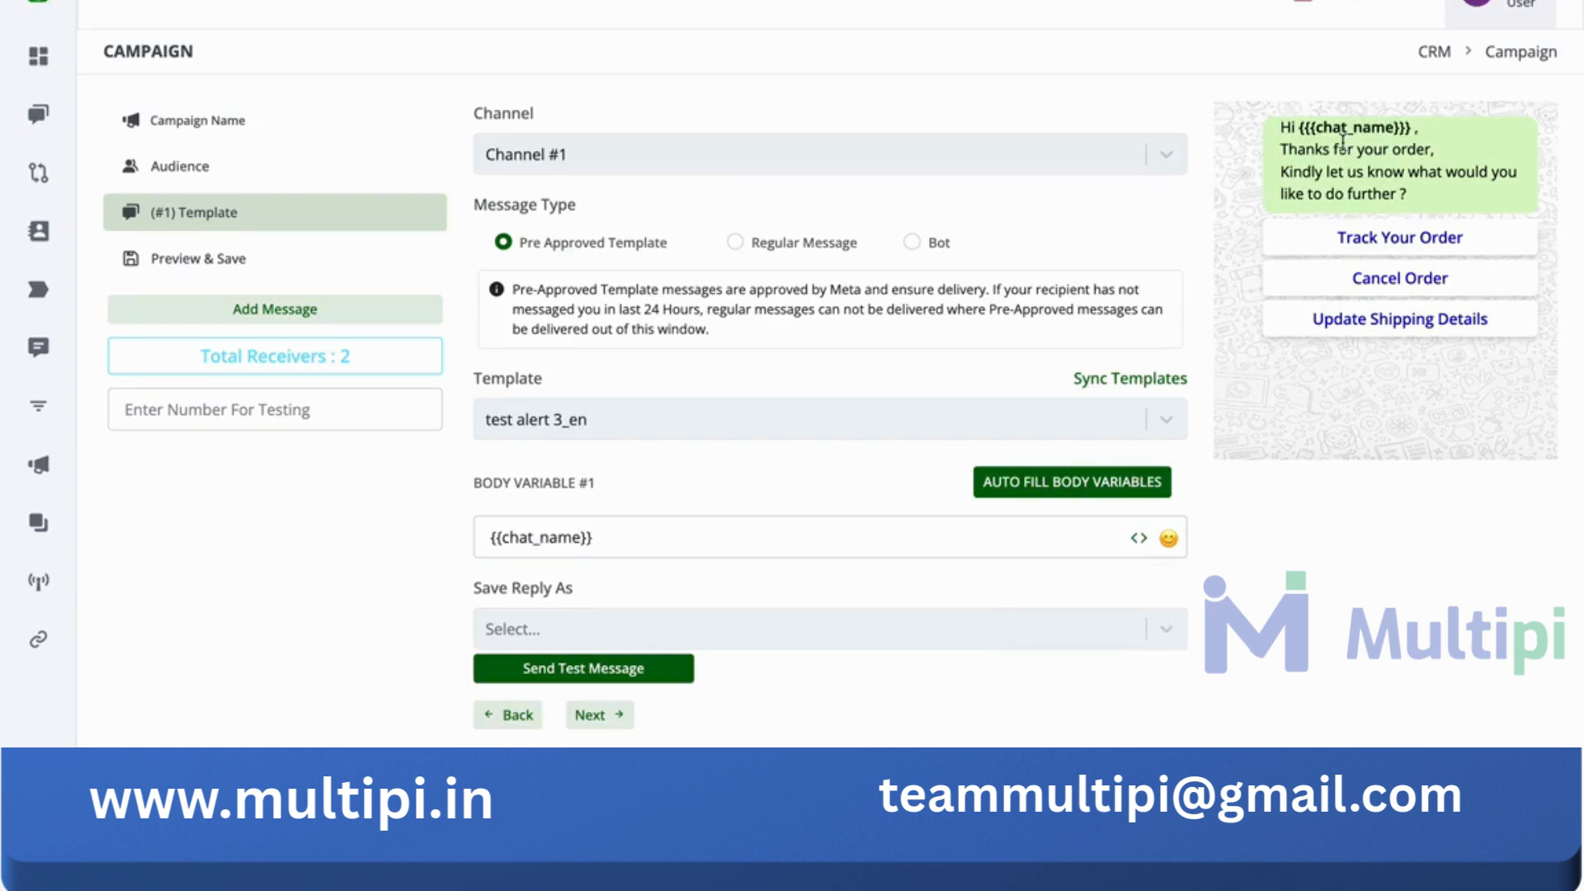
drag(1299, 128, 1409, 122)
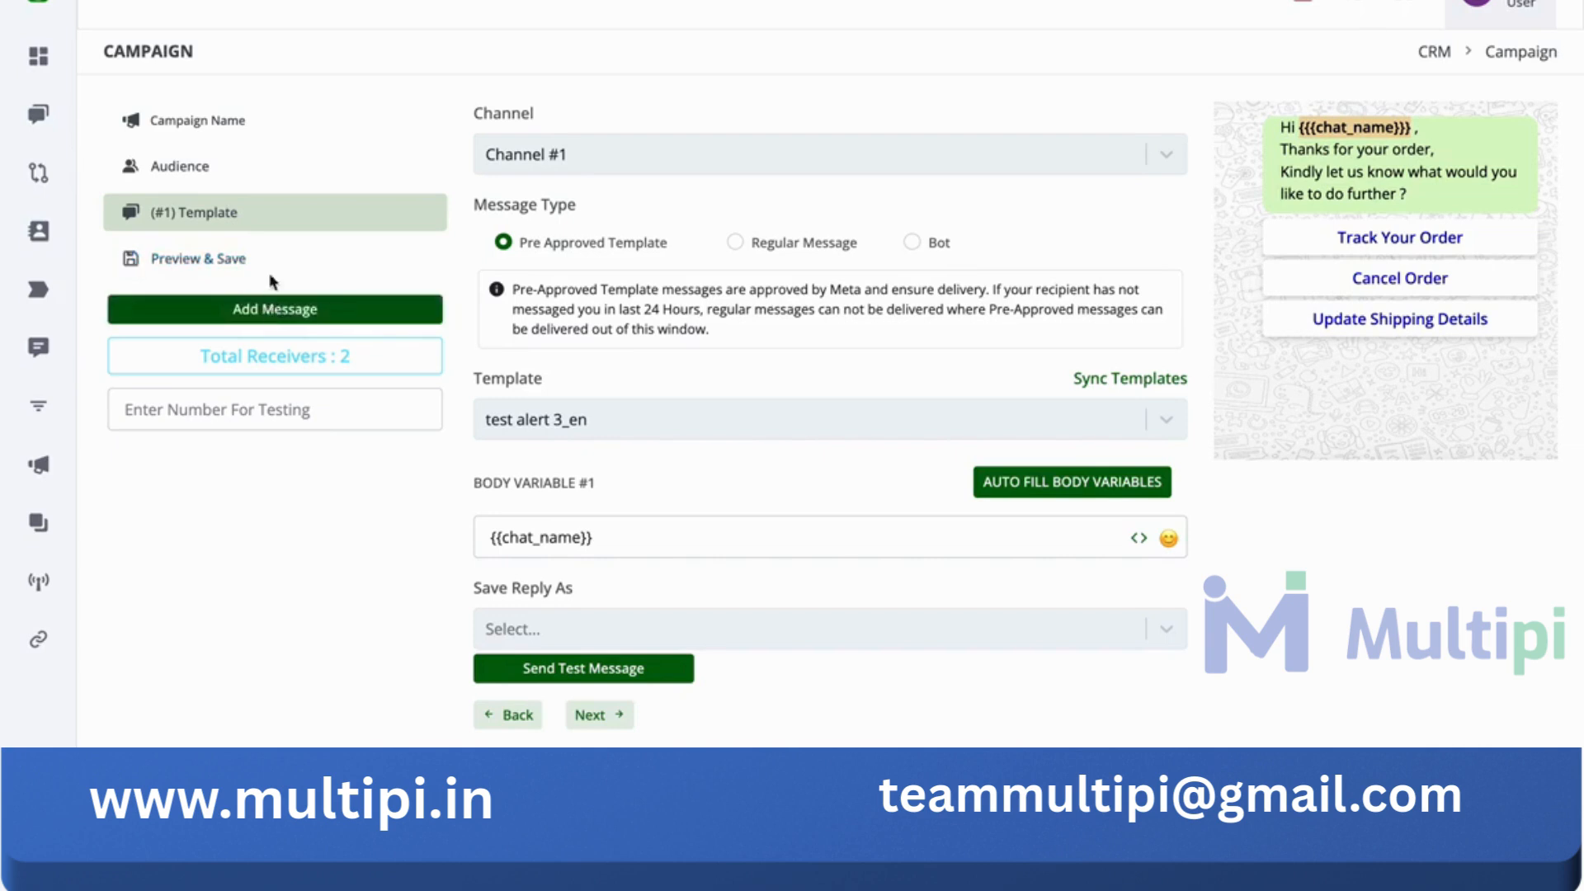
Add a second campaign message on Channel #1 as a pre-approved template using test alert 2_en.
click(407, 326)
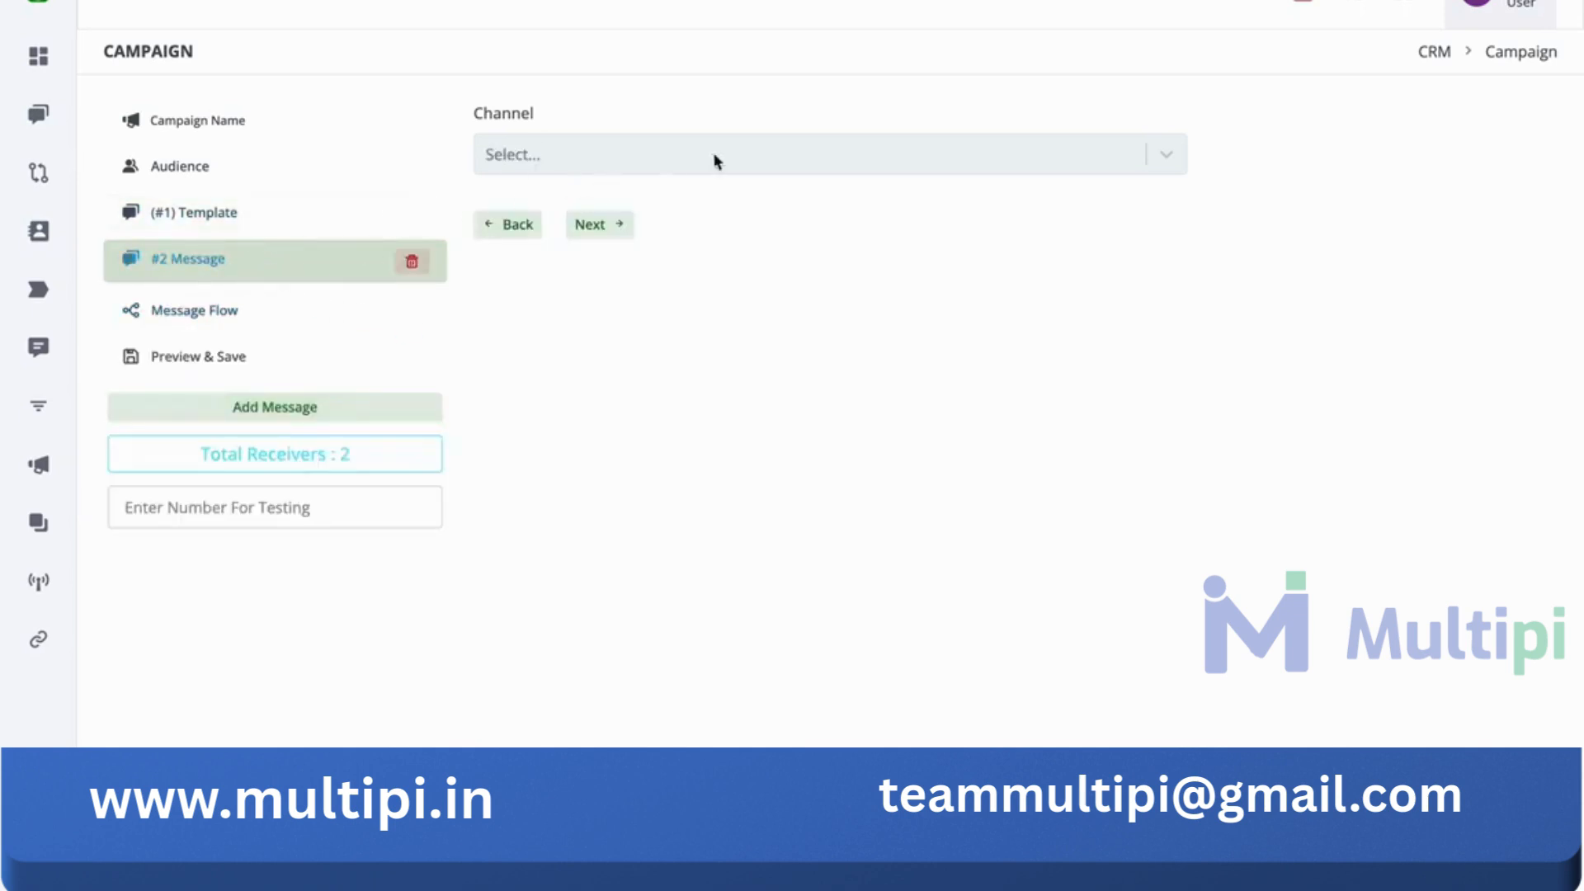
click(655, 156)
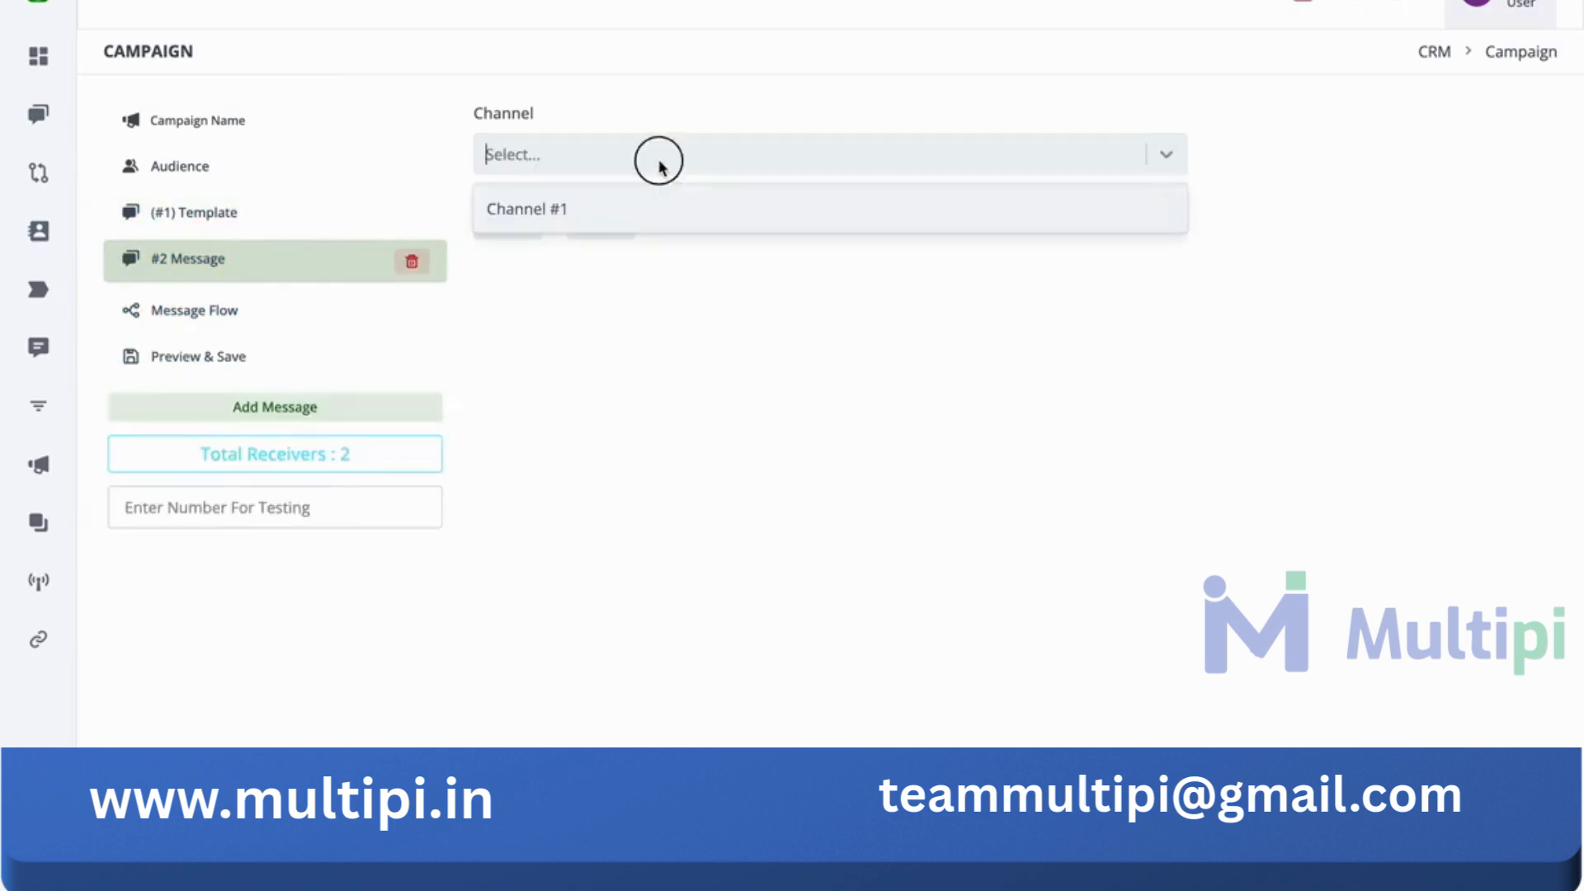
click(656, 219)
click(631, 247)
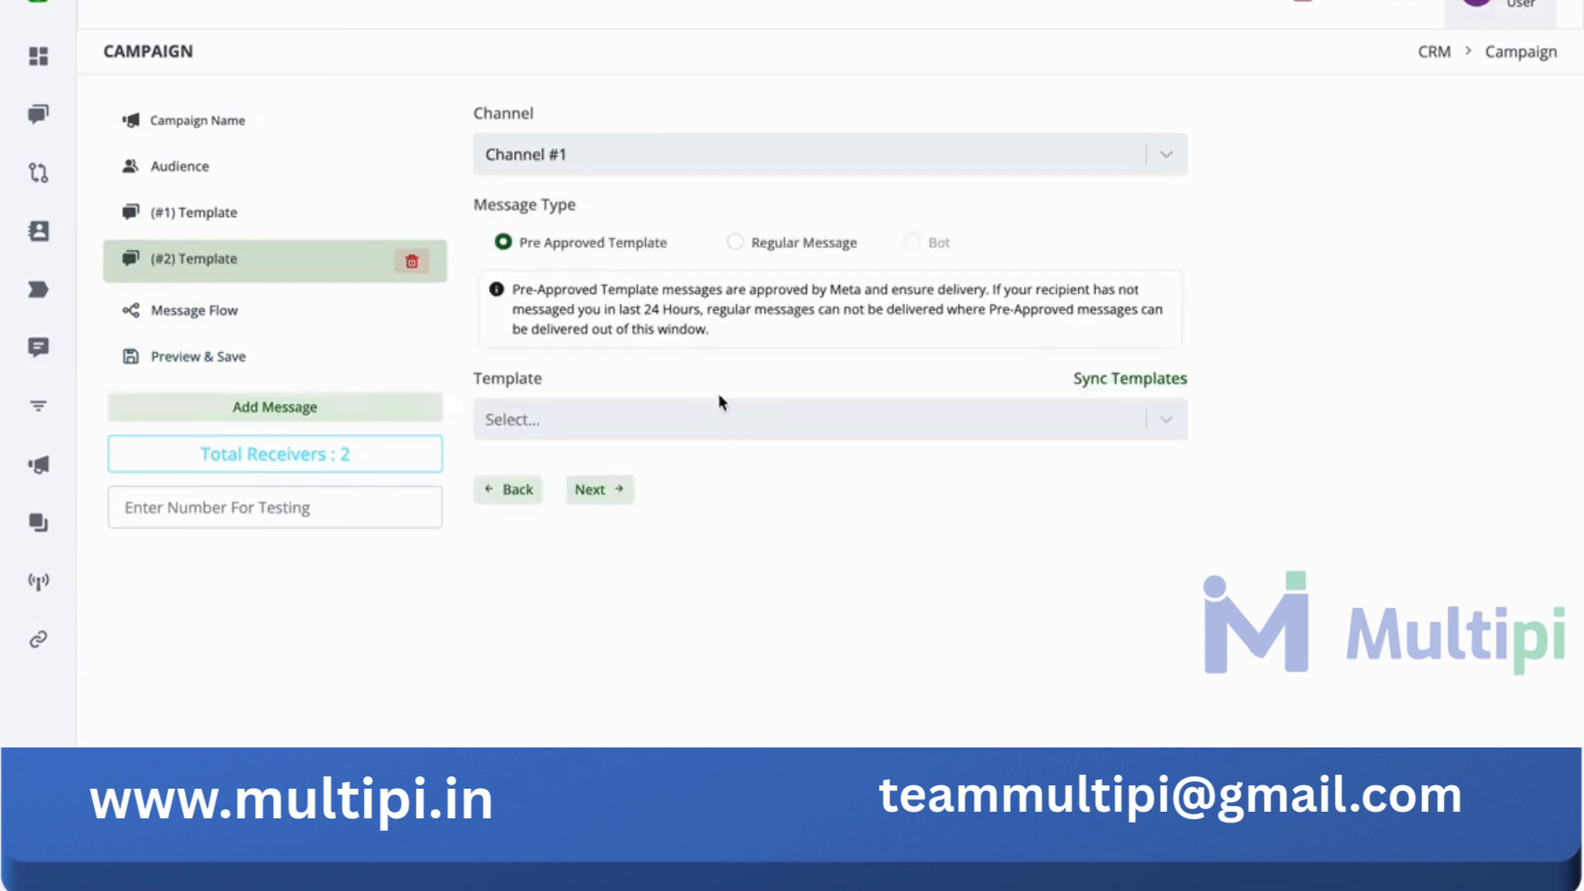
click(724, 409)
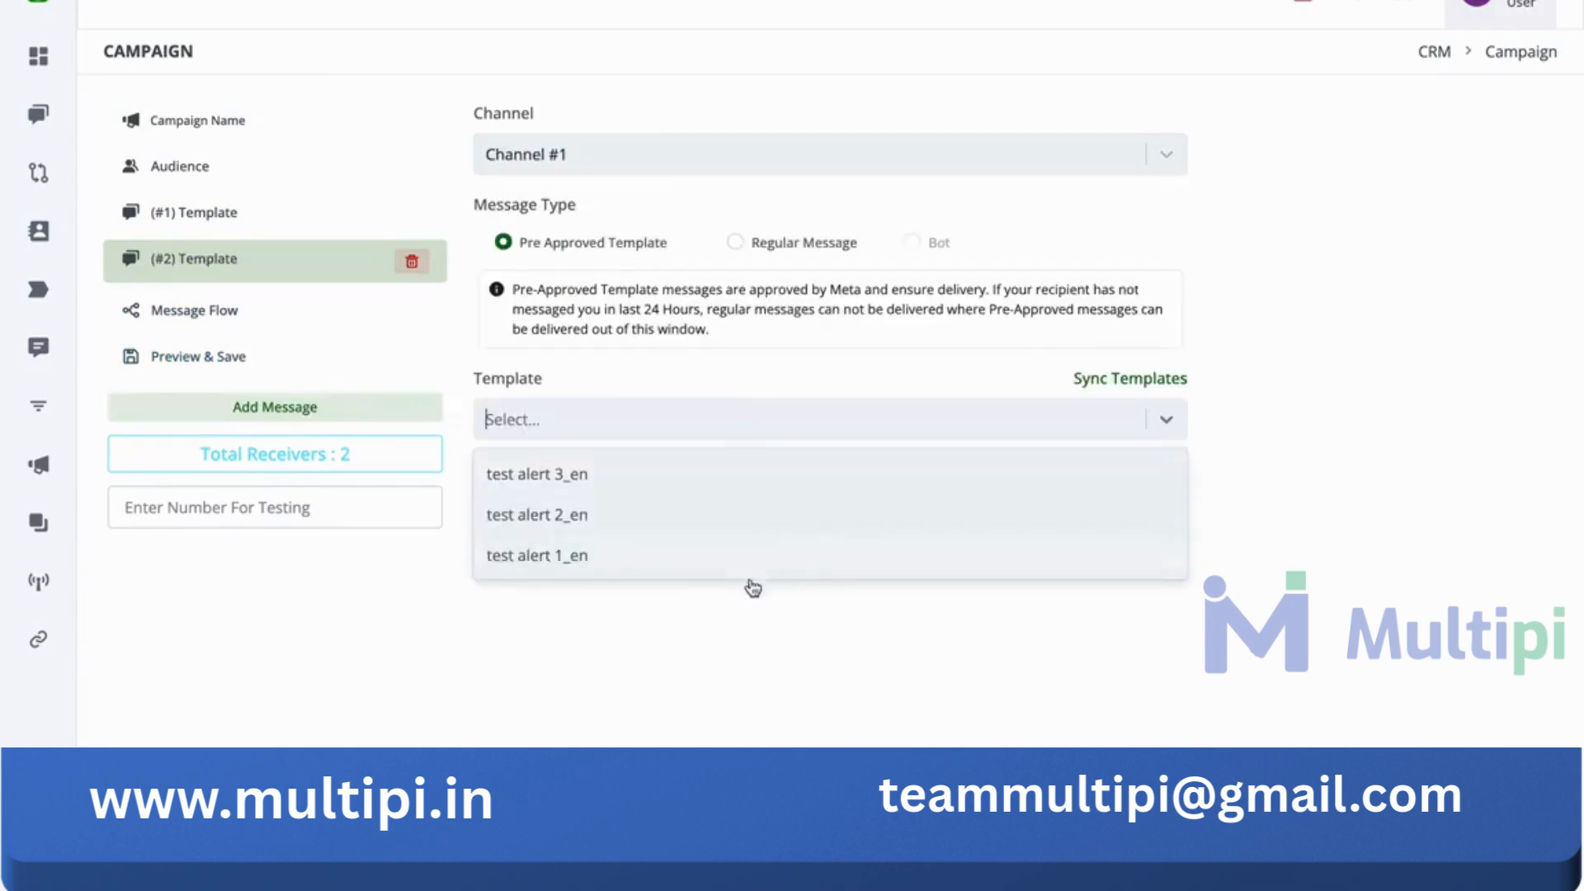
click(733, 516)
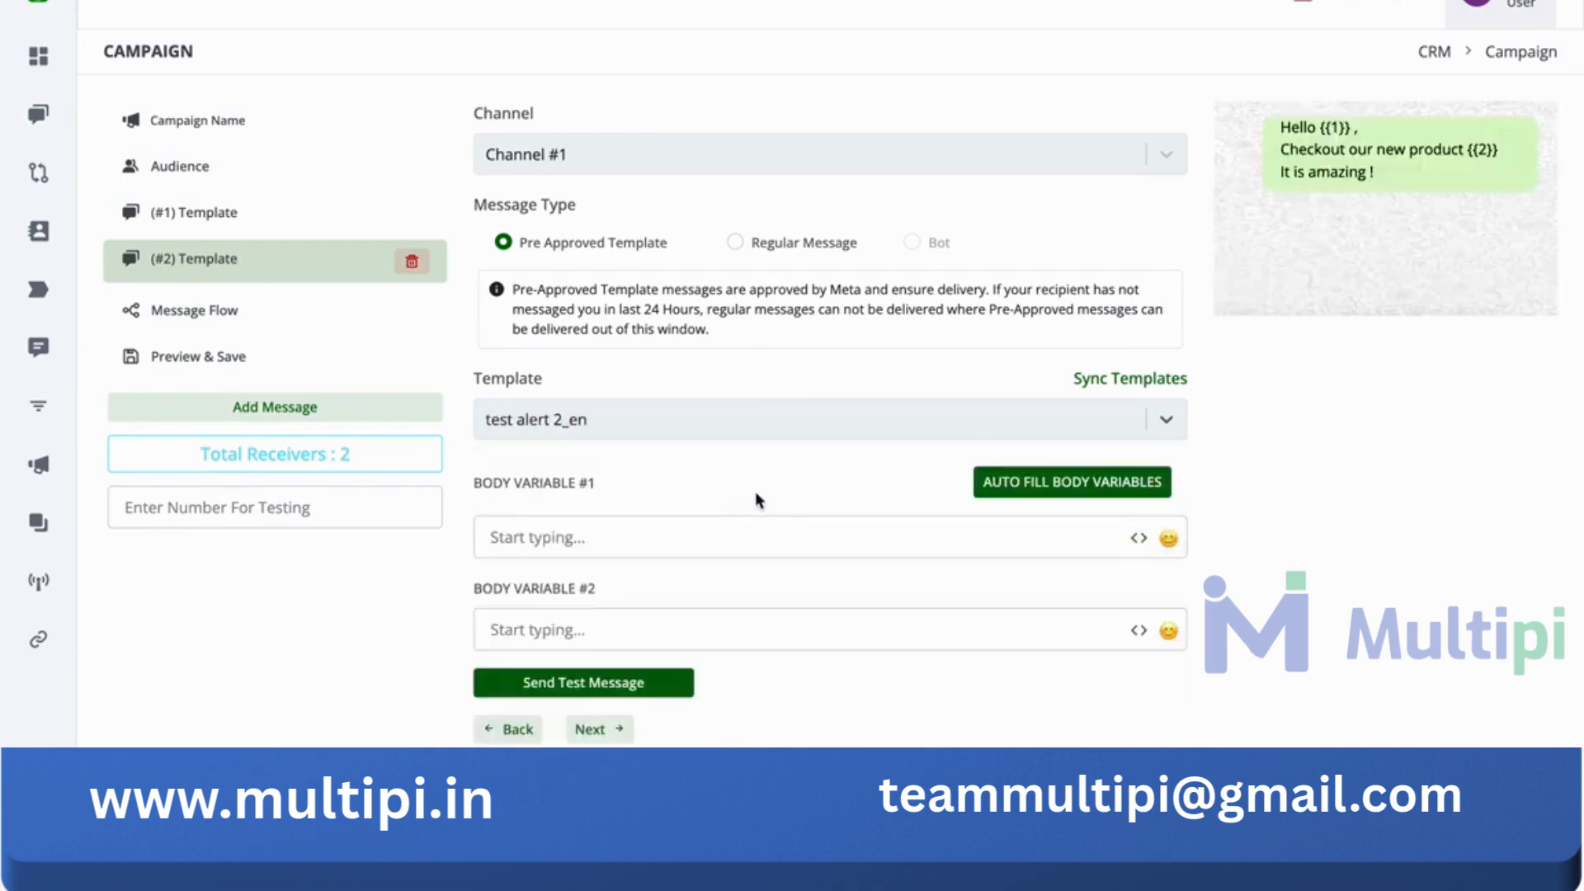
Fill the second message's body variable #1 with the Chat Name variable and body variable #2 with the order_number variable.
click(1139, 538)
click(1104, 629)
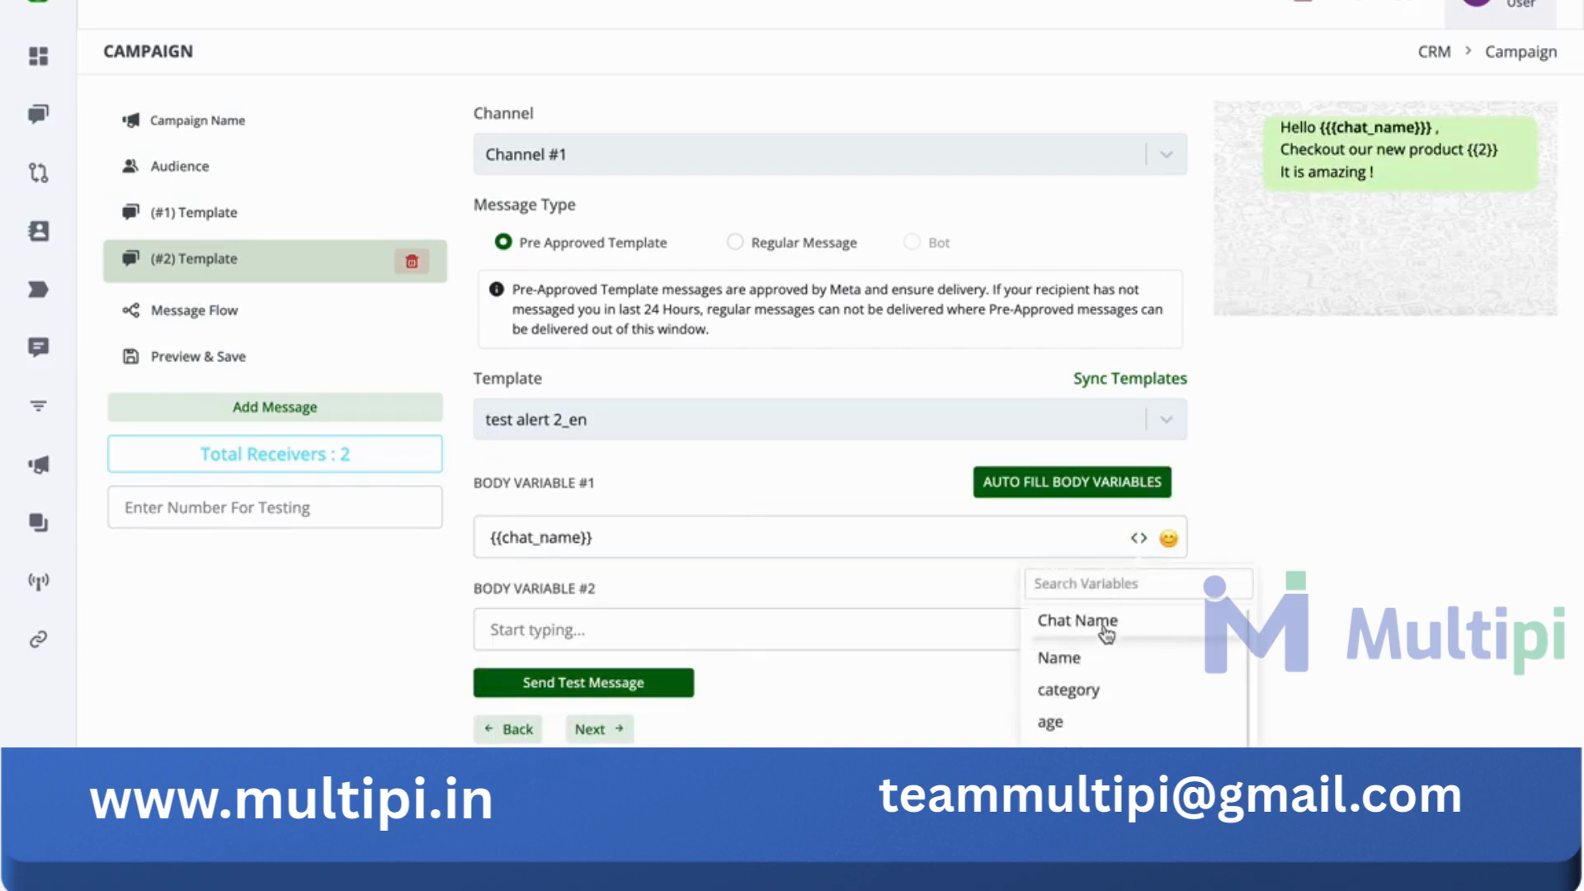
click(1139, 632)
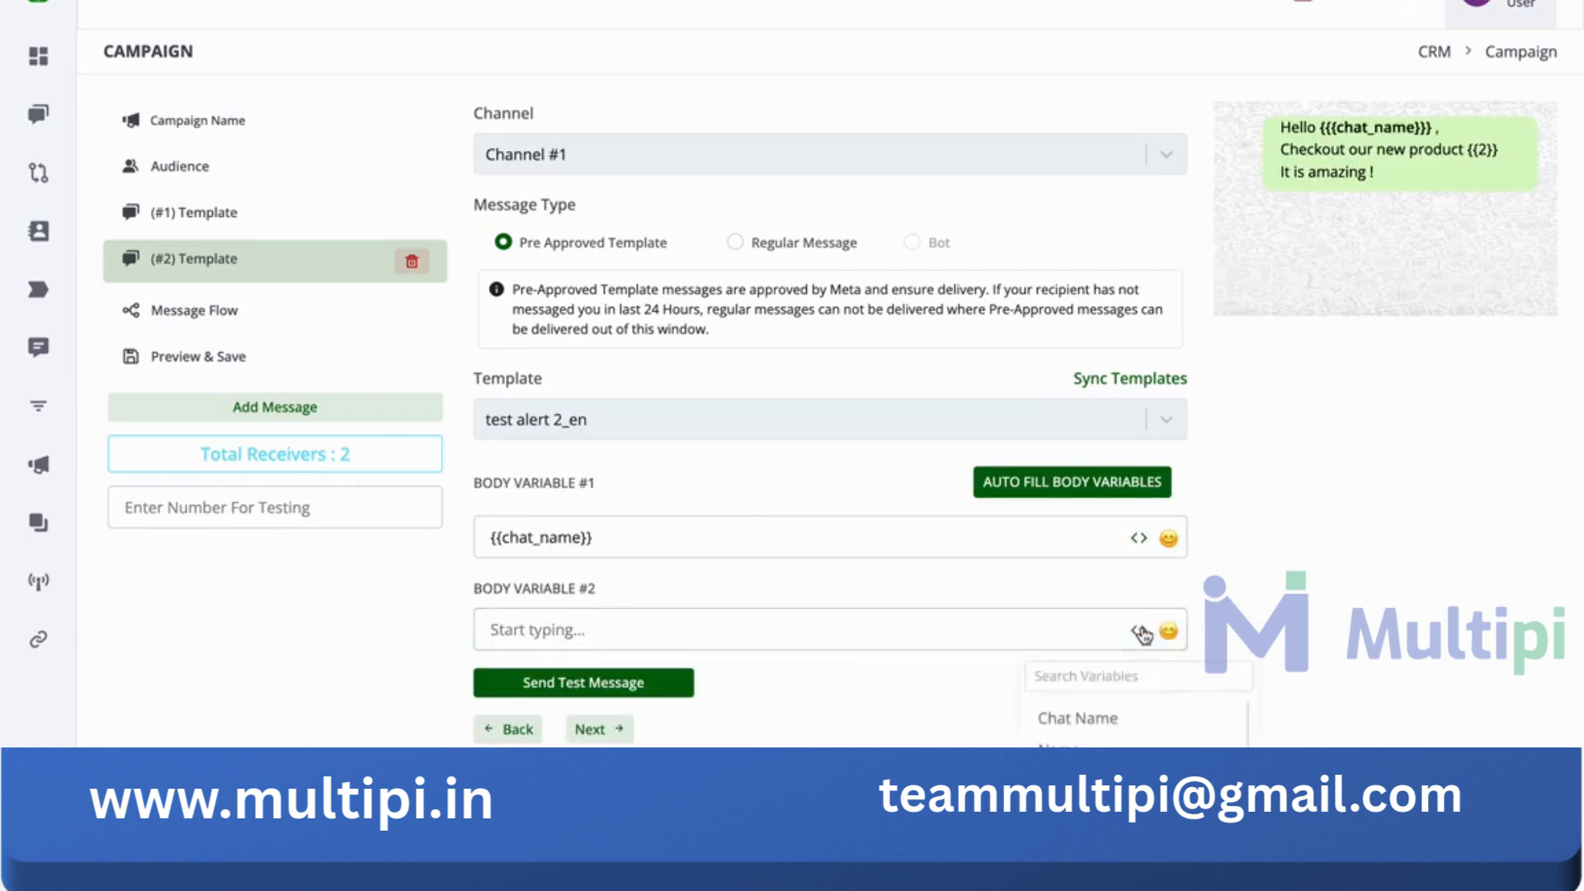
scroll(1138, 734, down, 1)
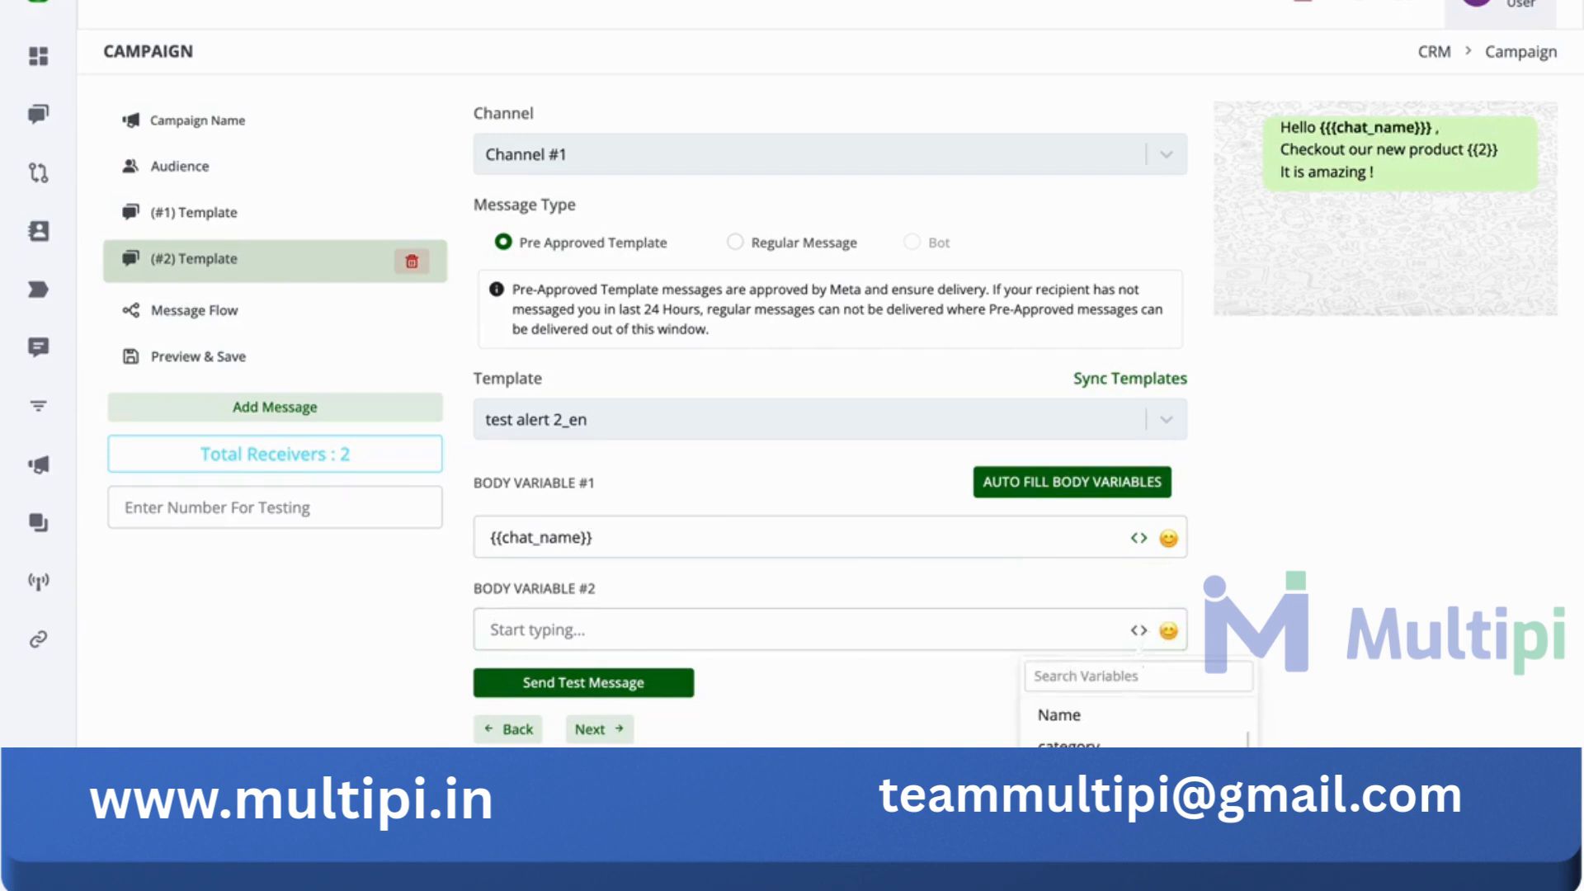
click(1097, 779)
click(1372, 693)
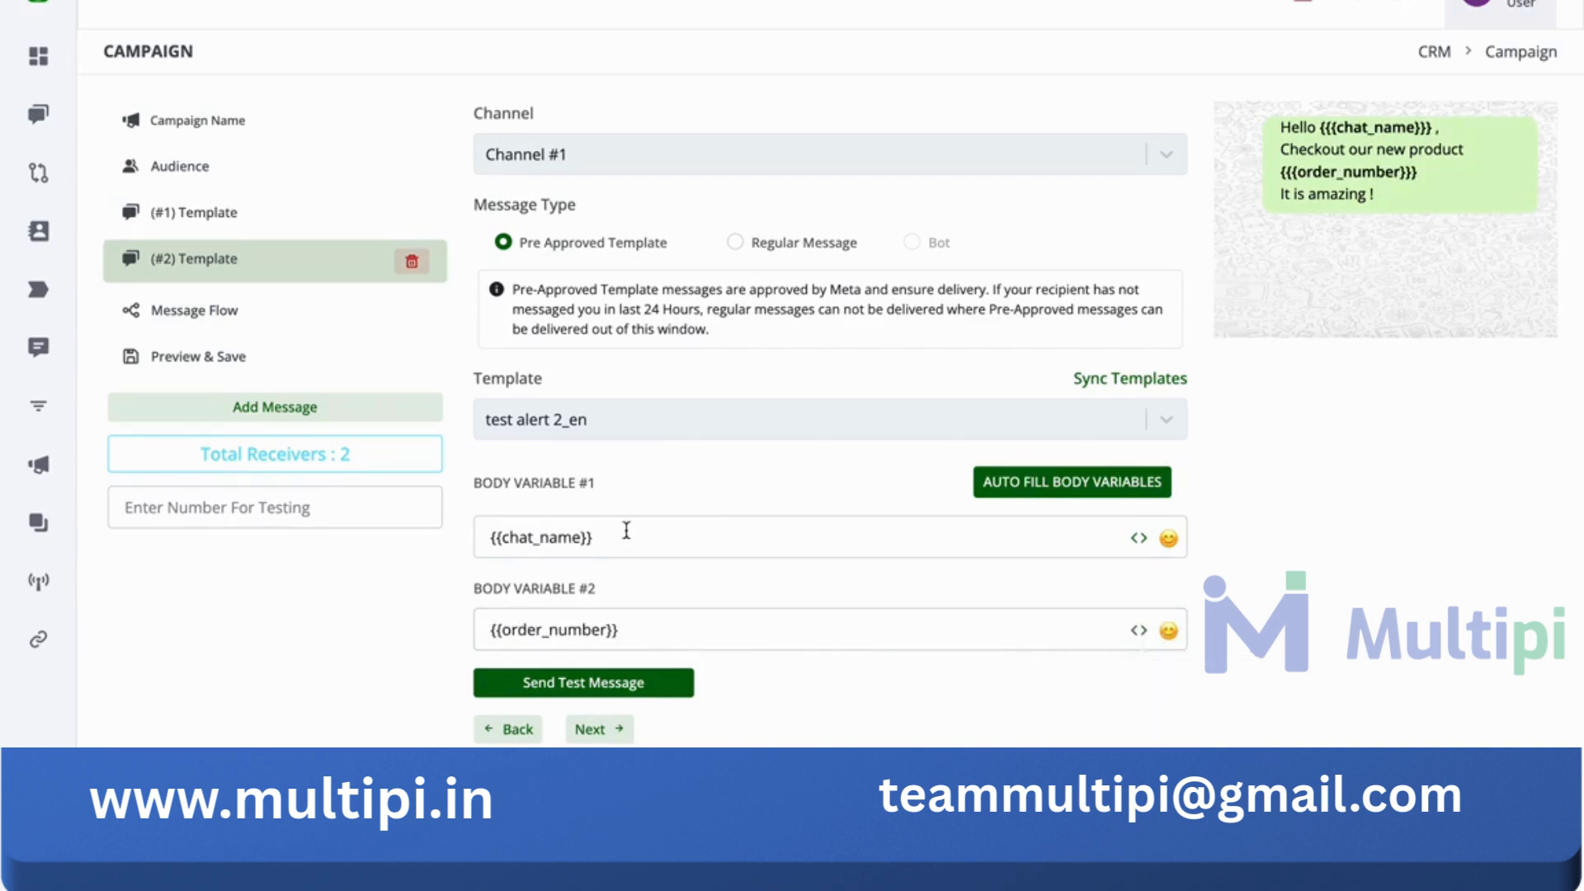
click(714, 541)
double_click(714, 542)
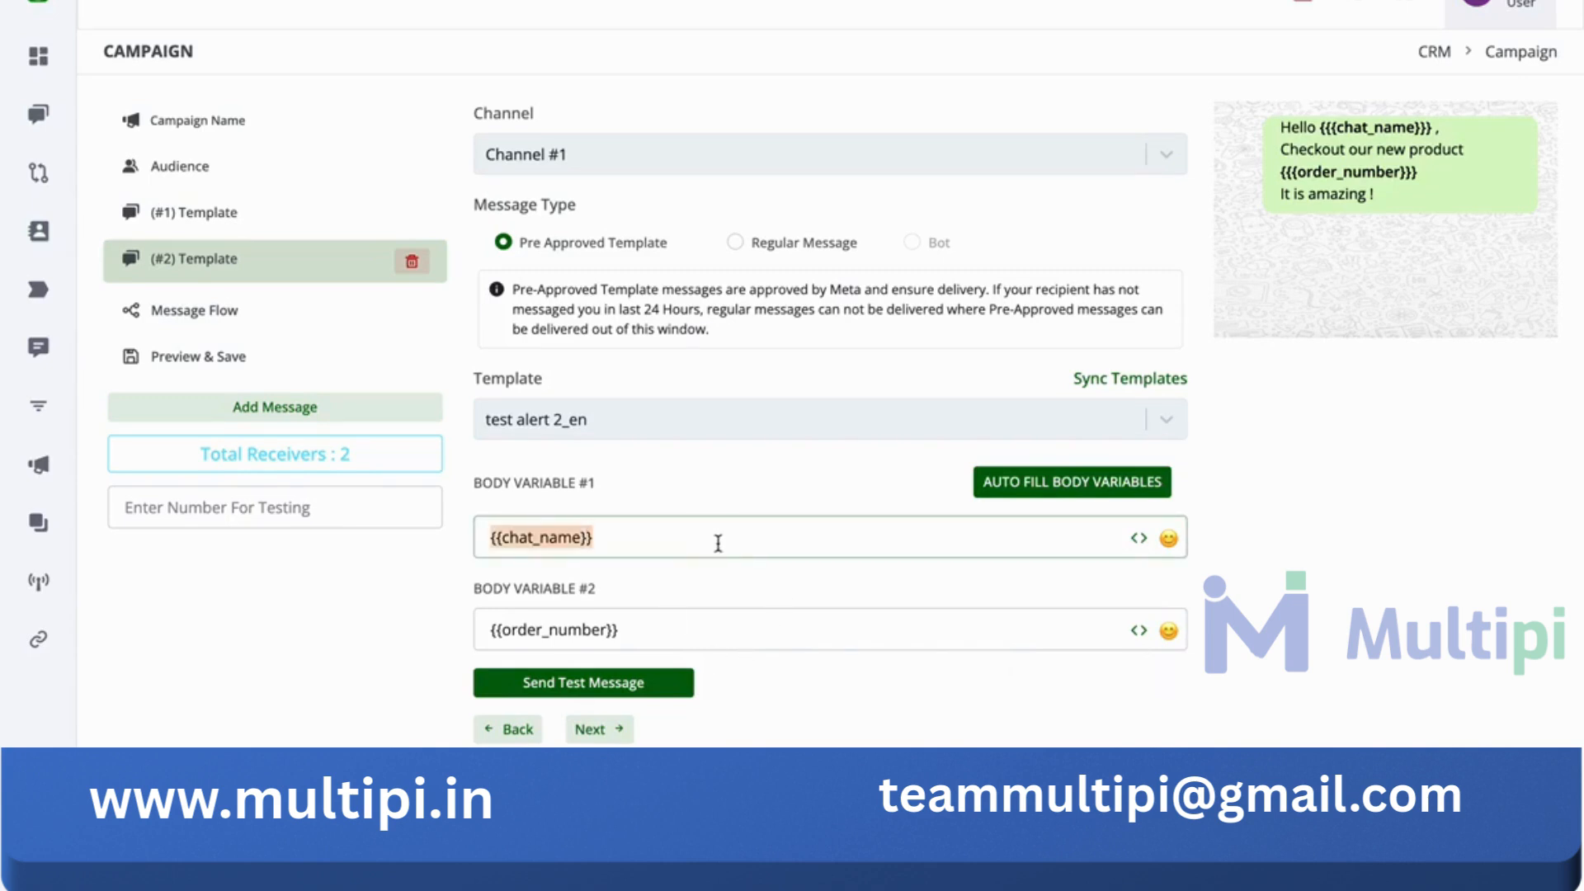
click(746, 629)
double_click(746, 628)
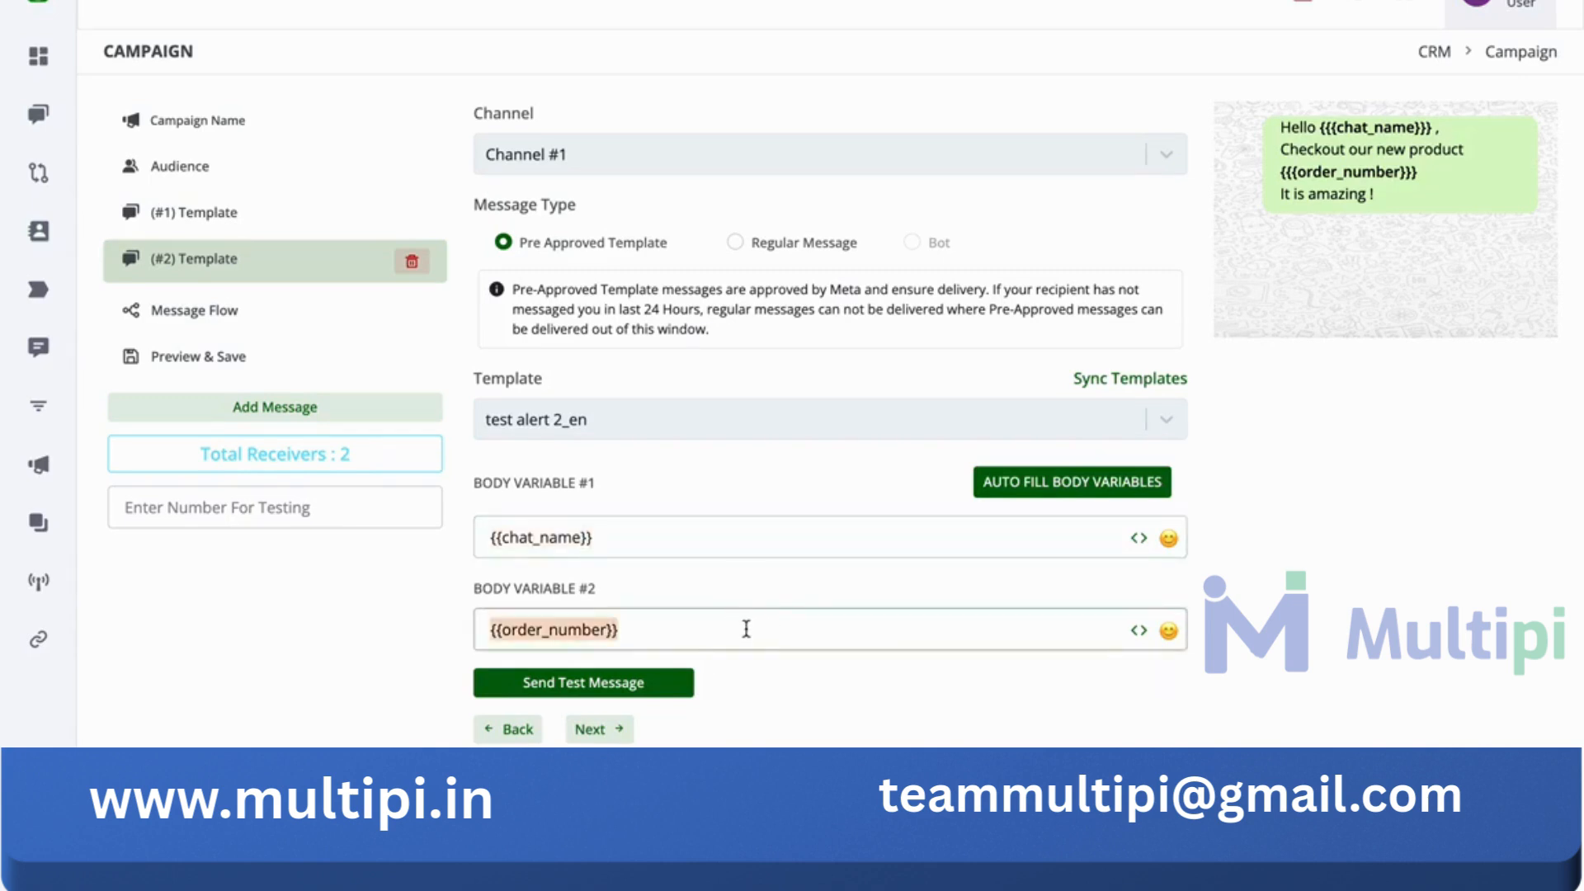
click(679, 546)
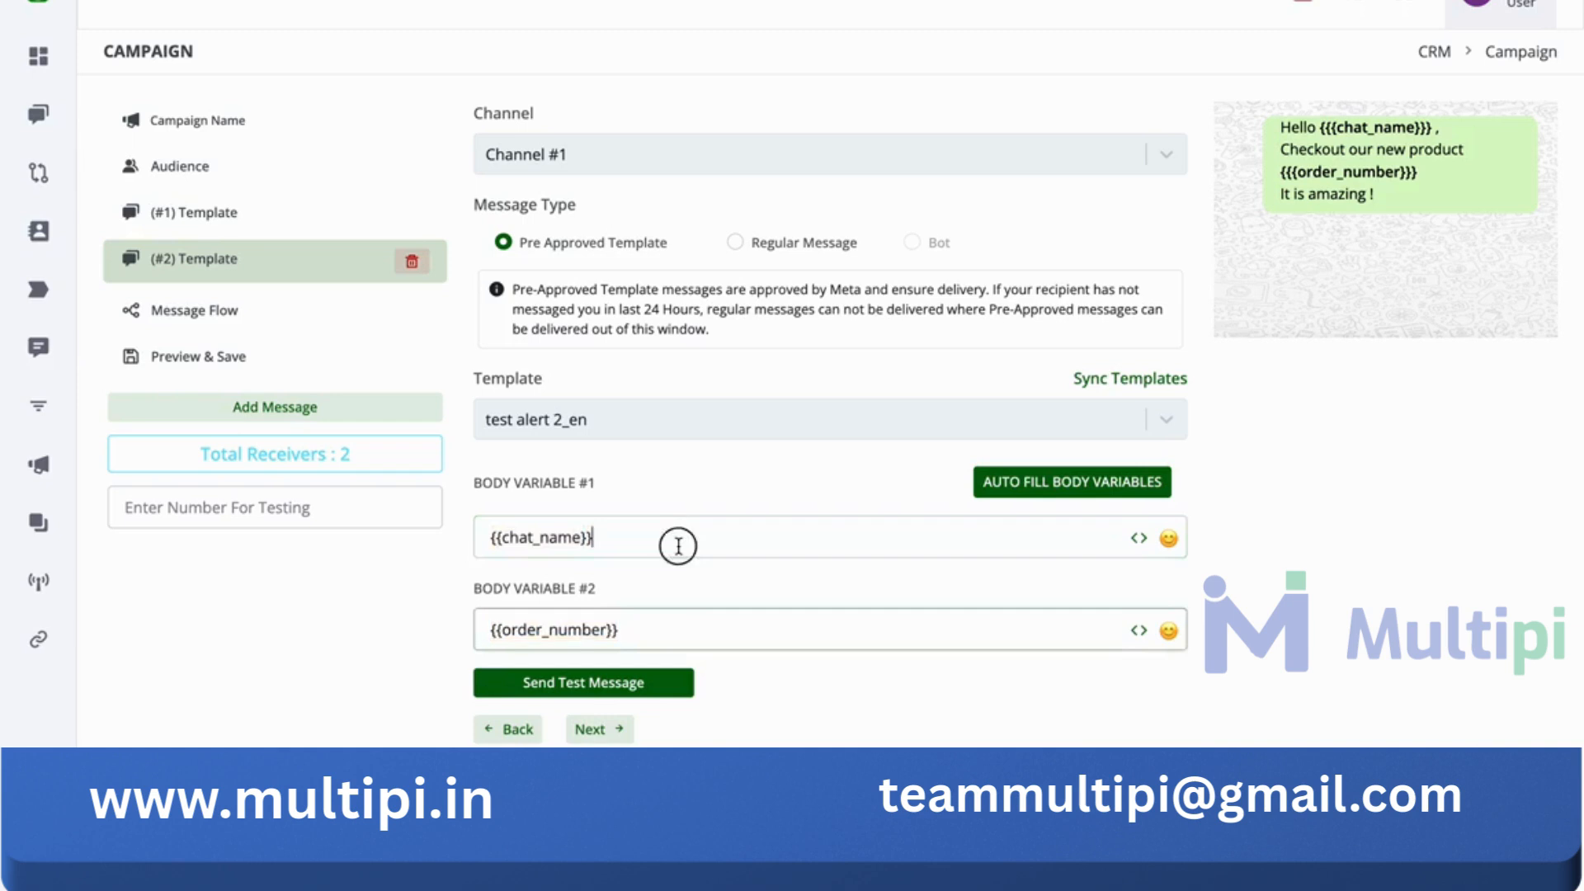
Enter a phone number with country code as the campaign's testing number.
click(364, 523)
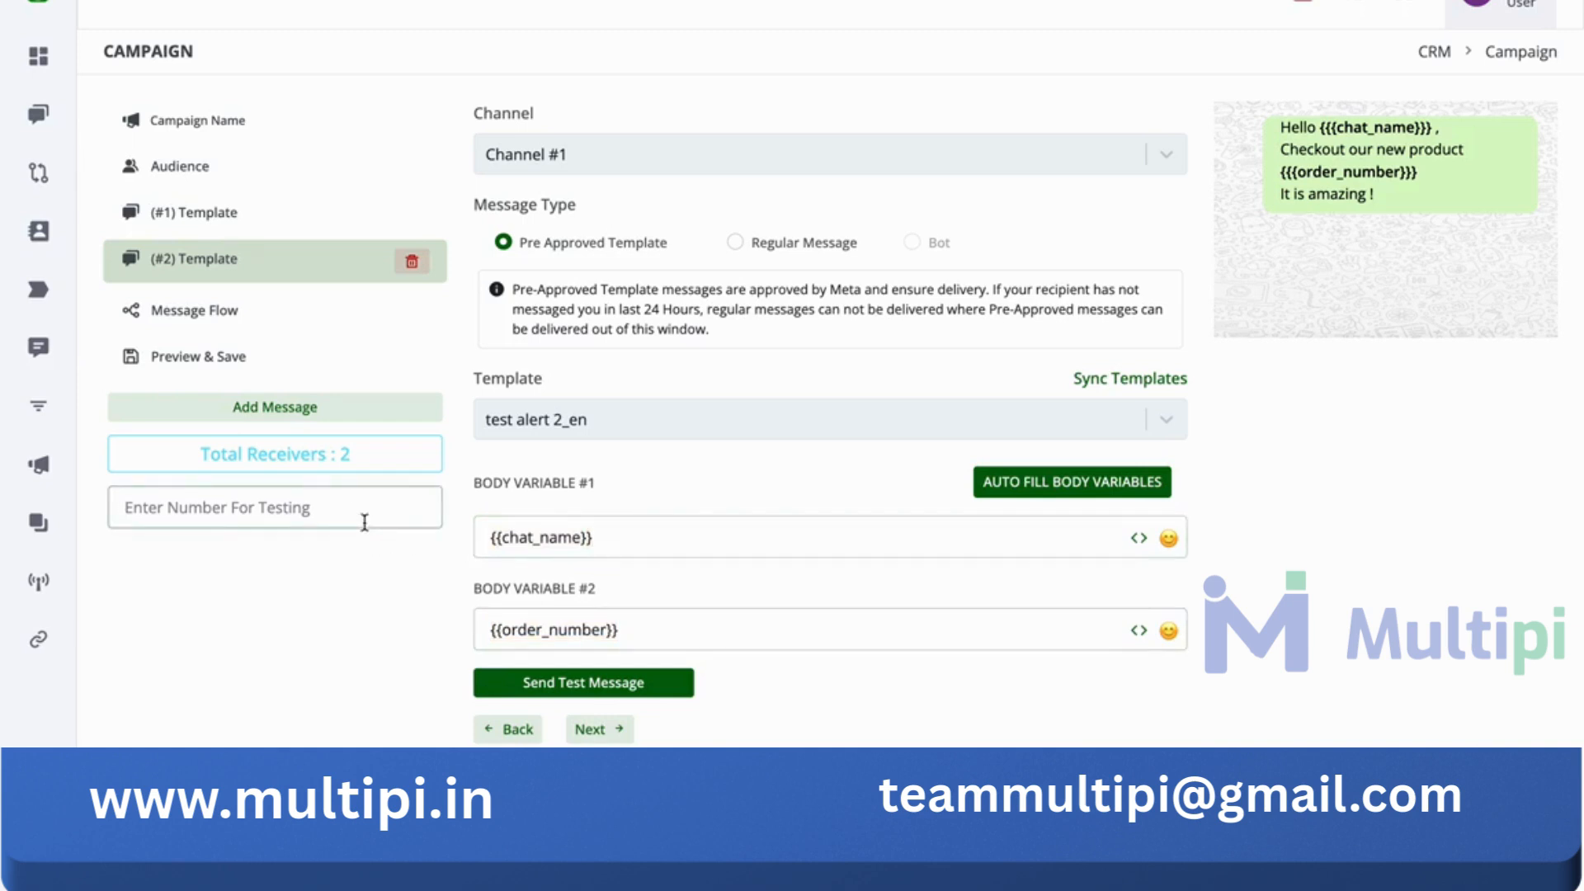
text(919999999999)
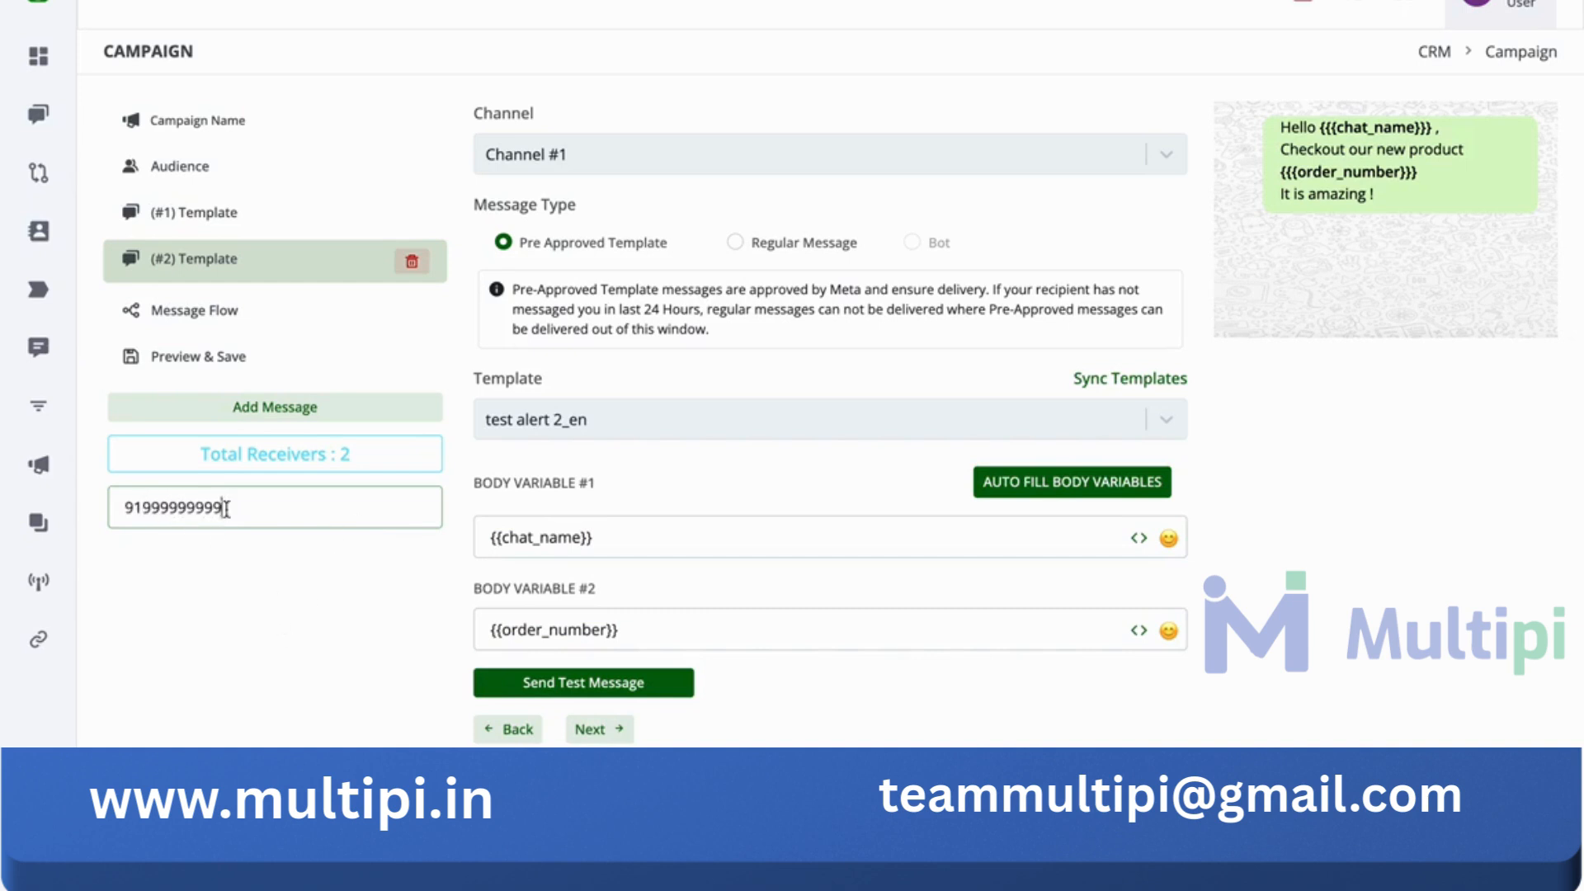
drag(250, 507, 126, 508)
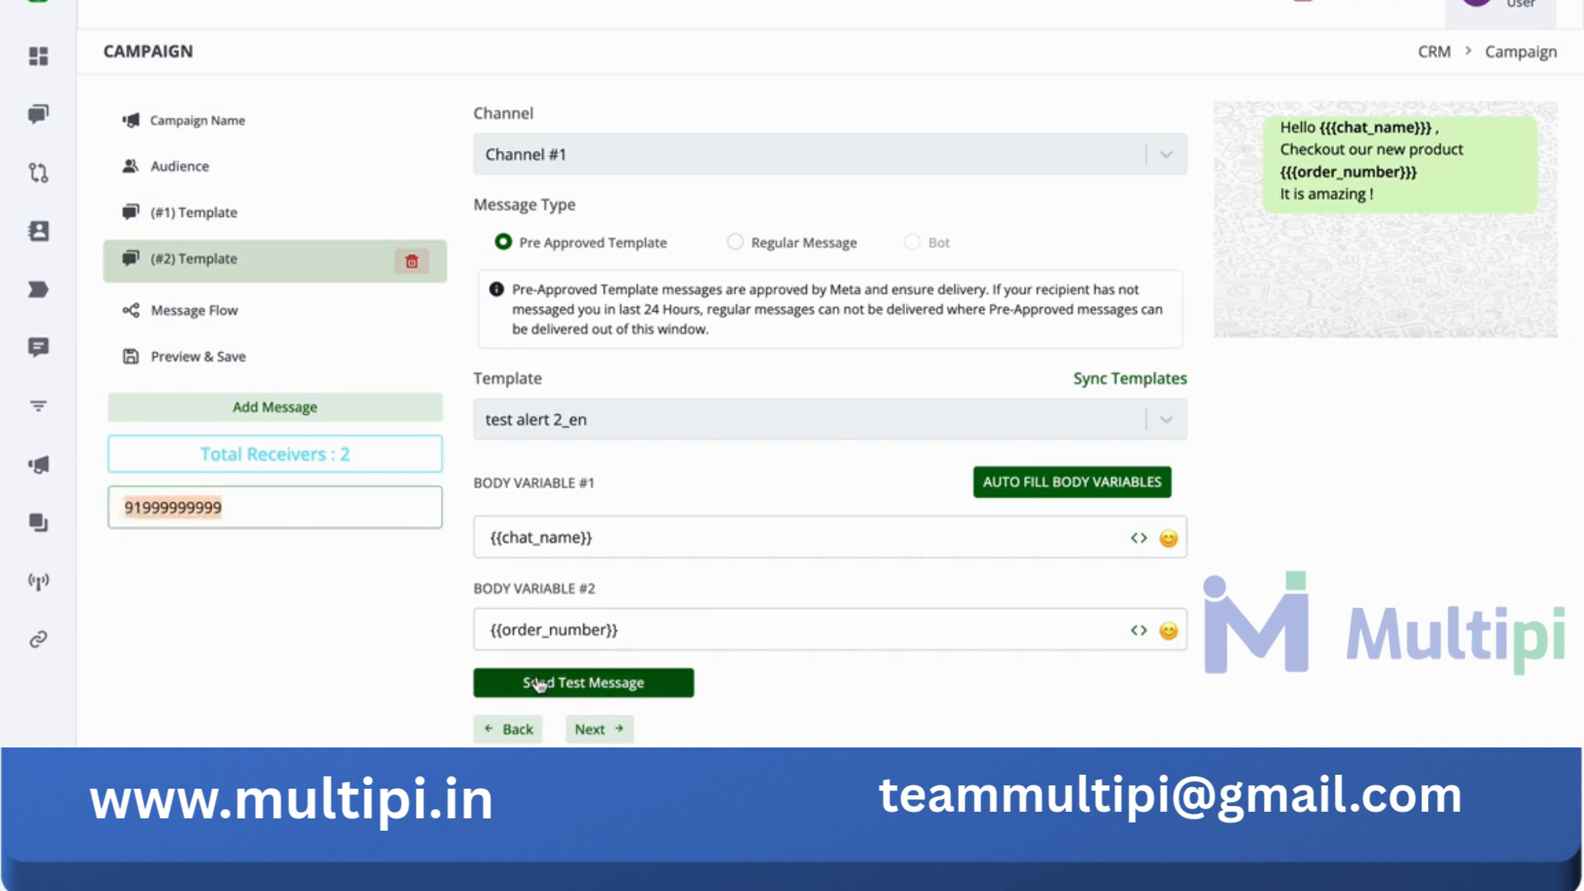
Compare the settings and message previews of the first and second templates, including the chat name variable in the first message.
click(290, 219)
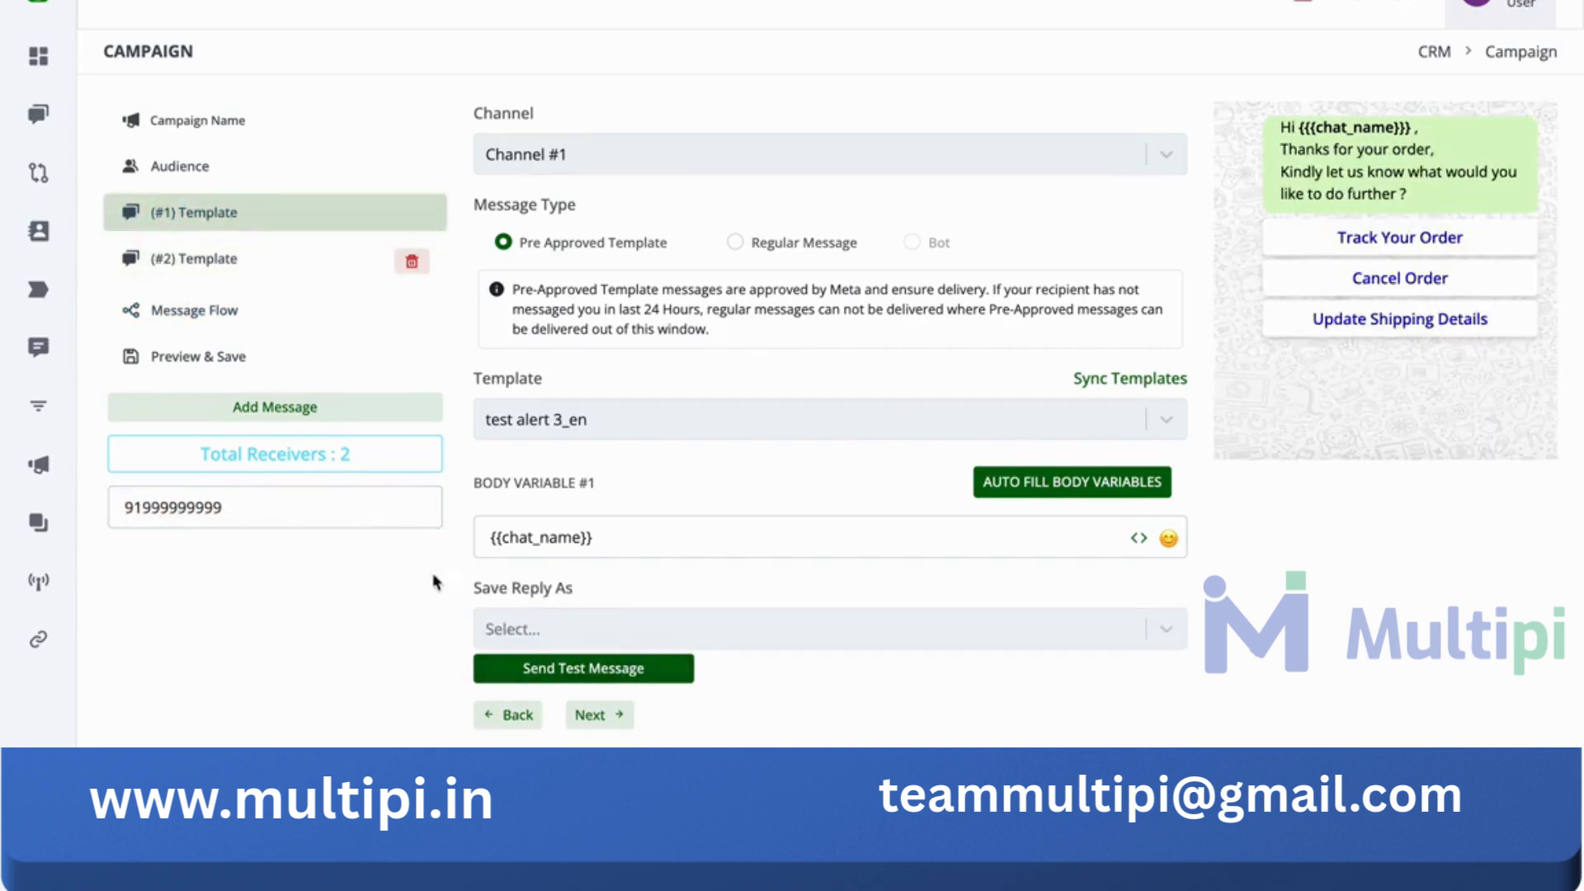
double_click(392, 525)
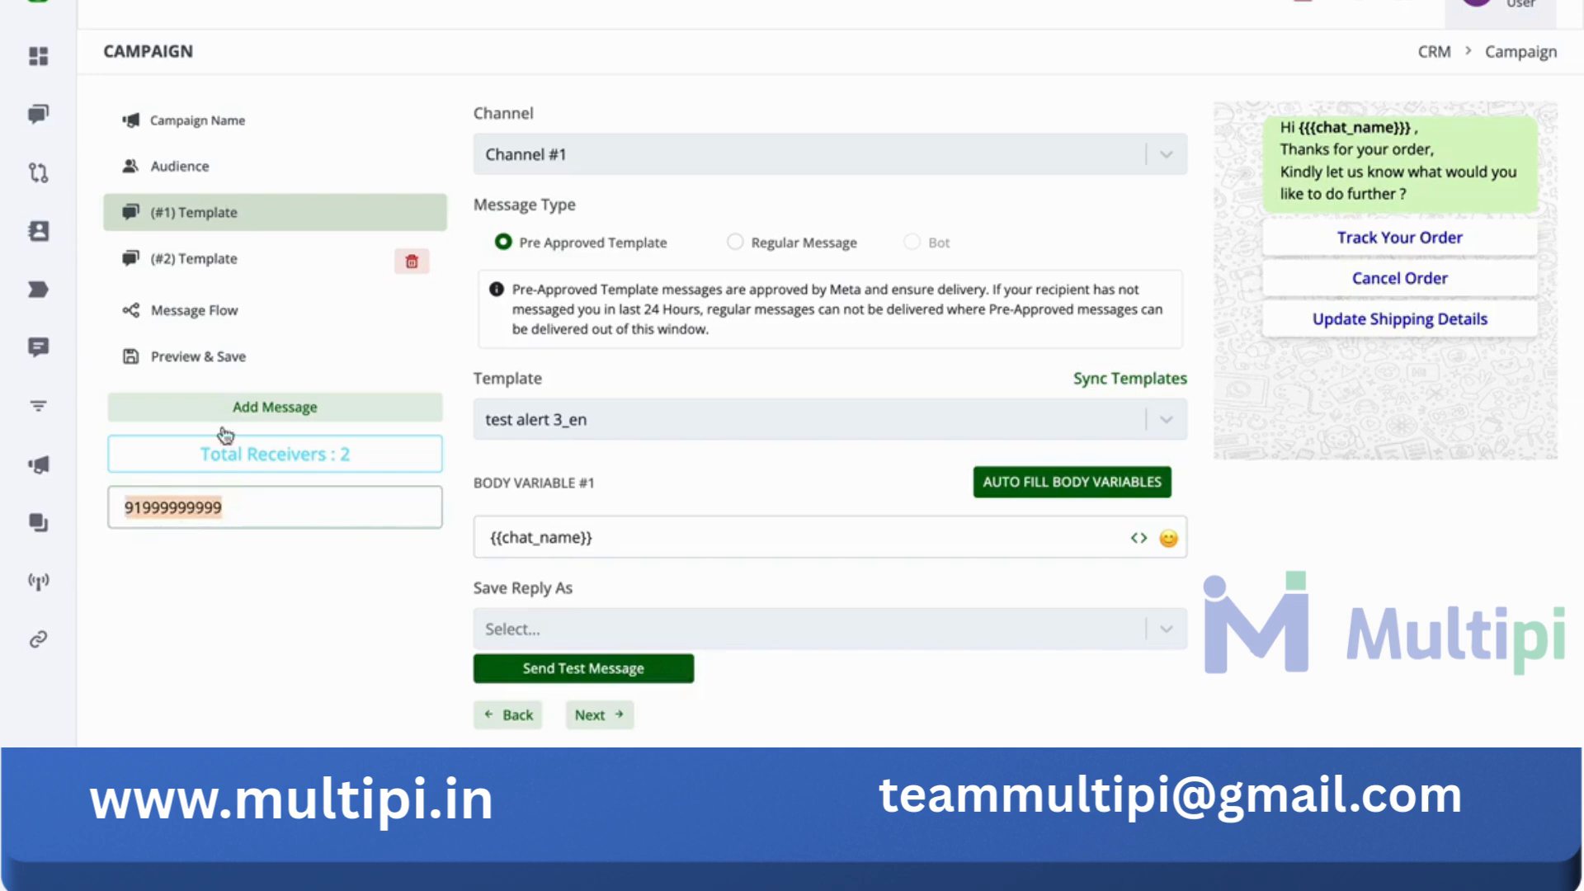
click(205, 259)
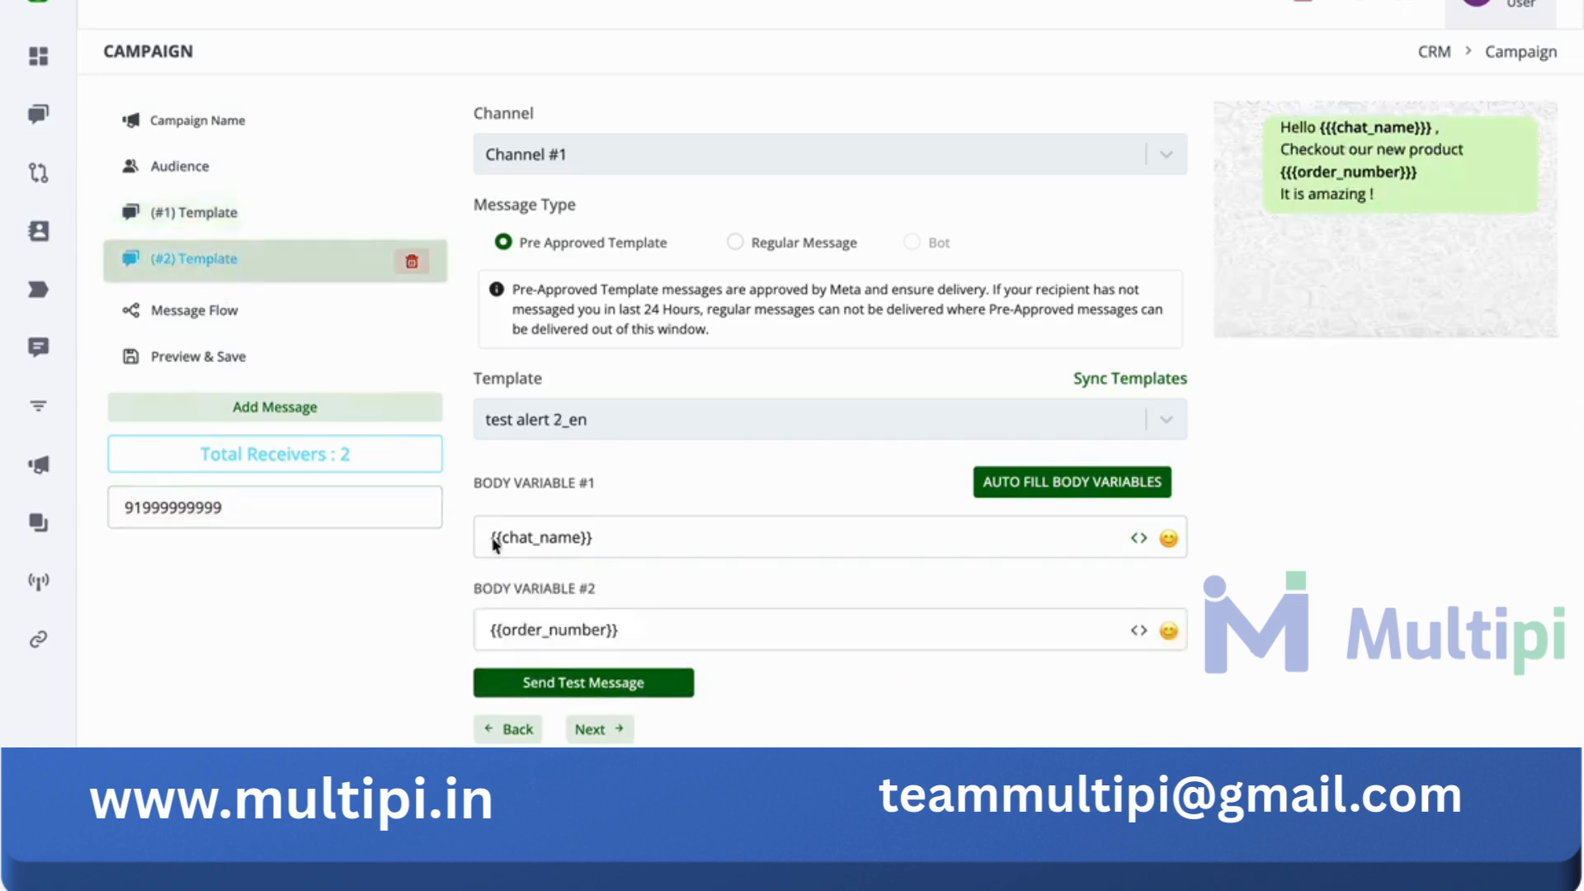
click(217, 216)
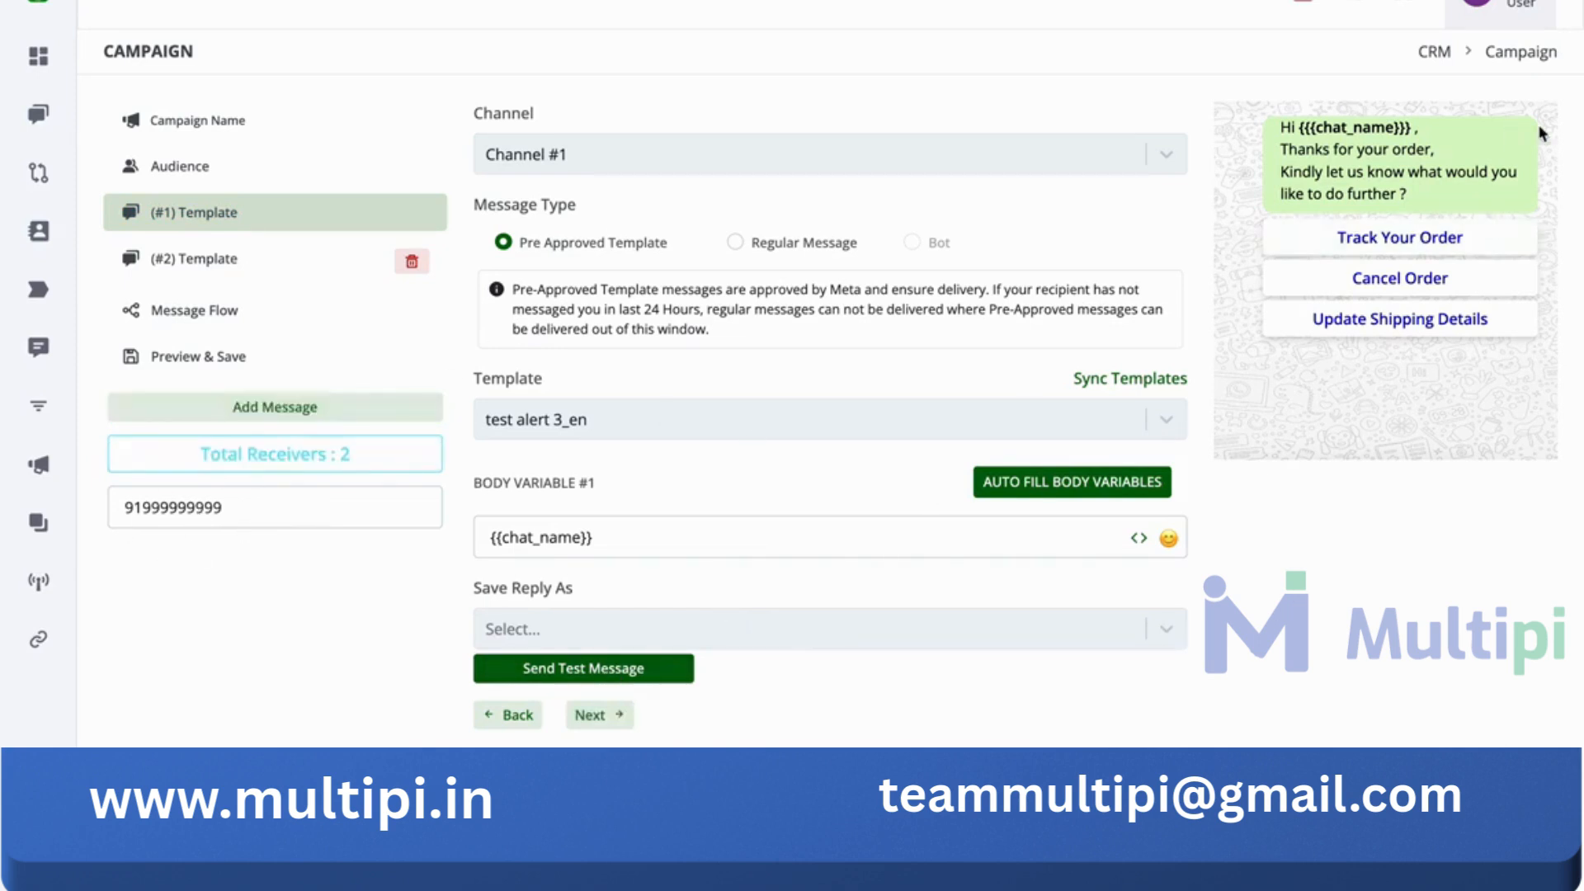
click(1411, 130)
drag(1411, 130, 1302, 127)
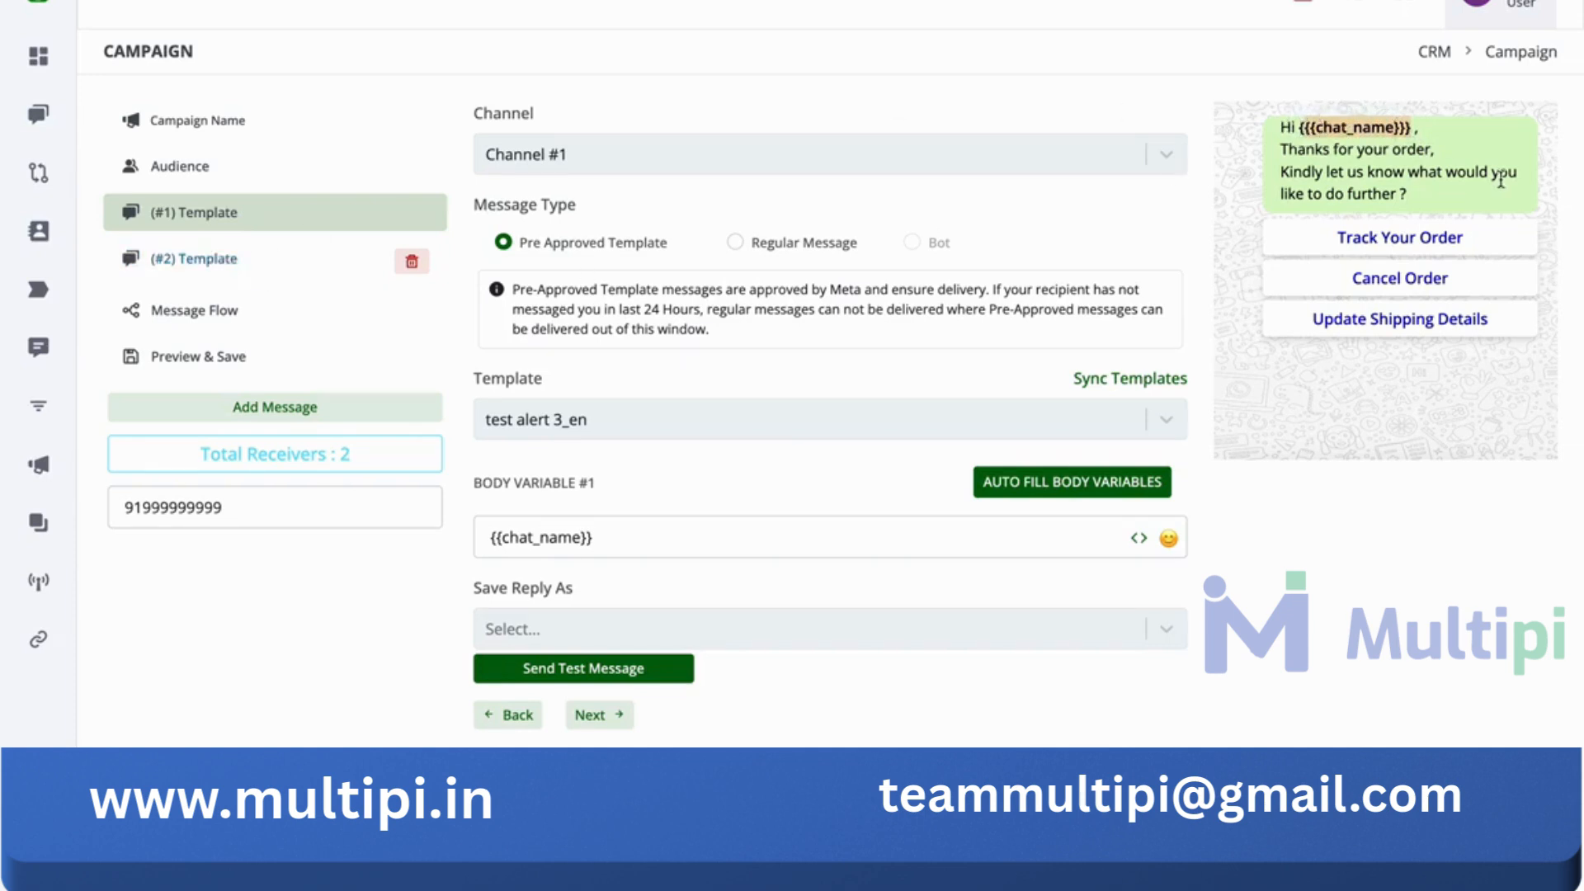
click(283, 269)
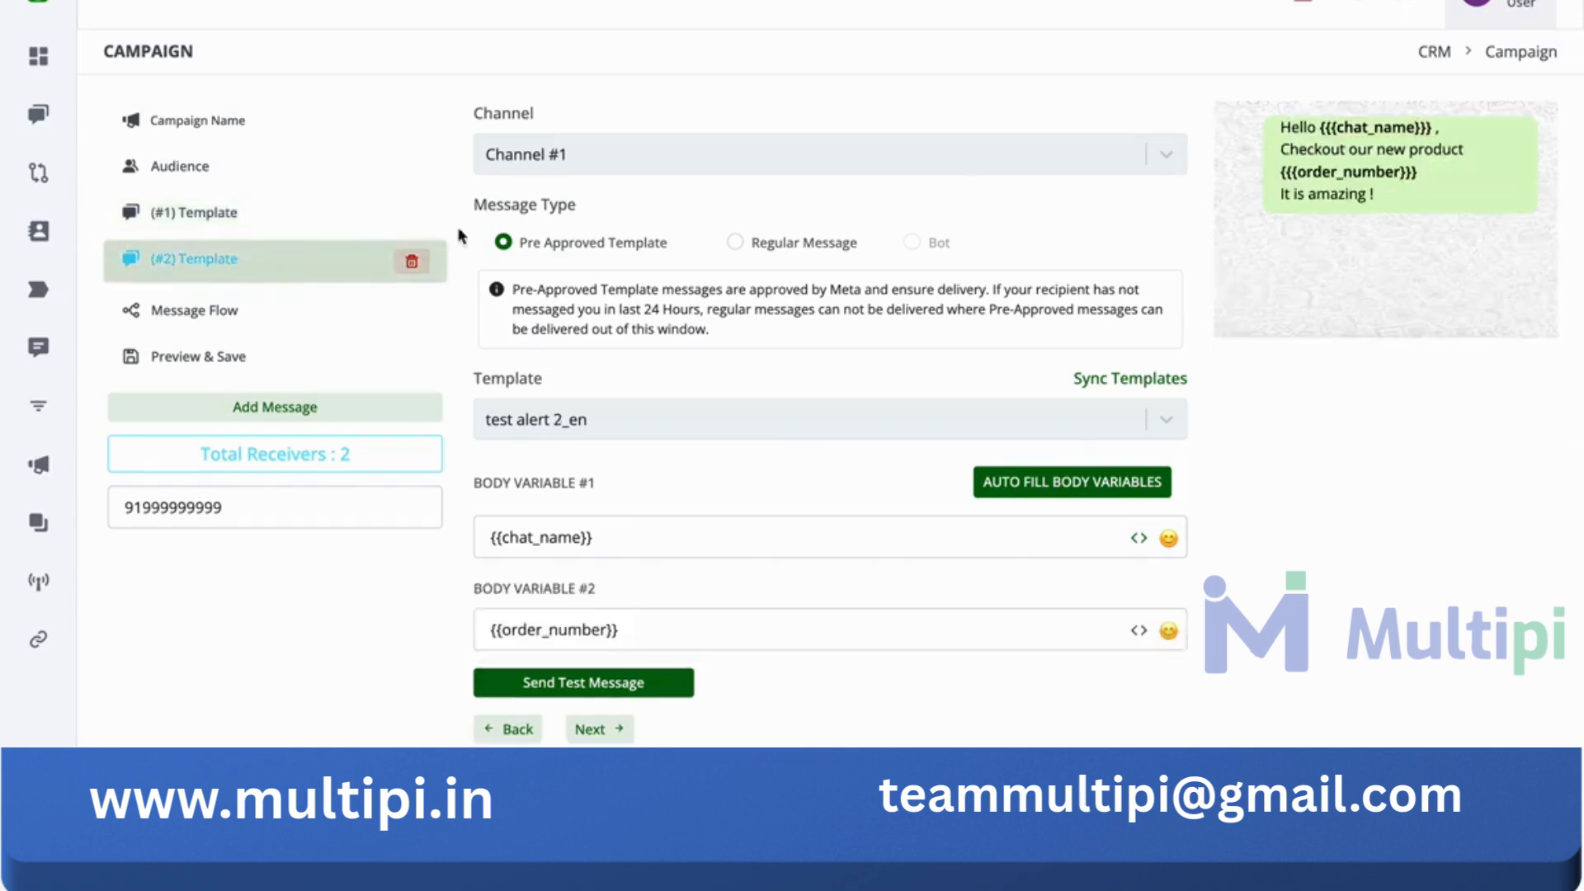